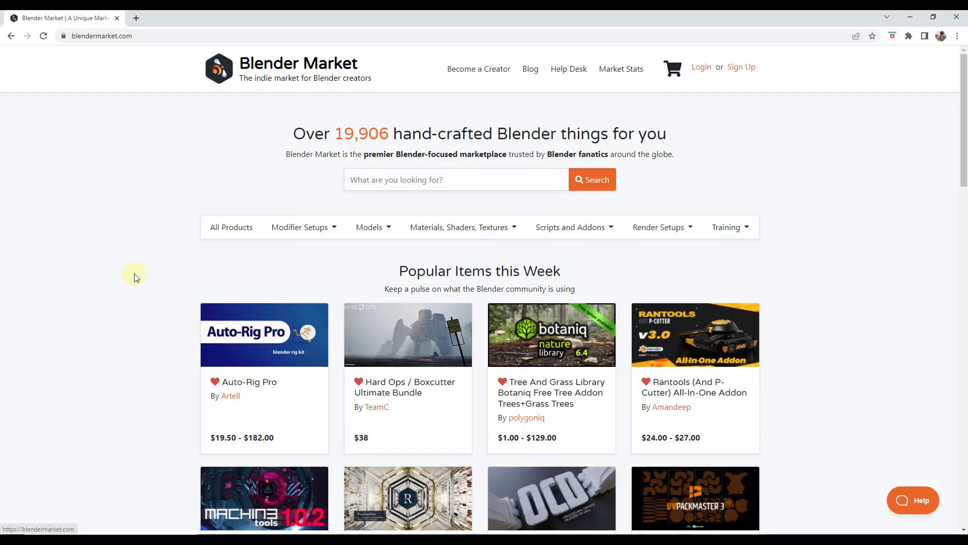
# Open the Rantools (And P-Cutter) All-In-One Addon product page from this week's popular items
pyautogui.scroll(-3, 136, 275)
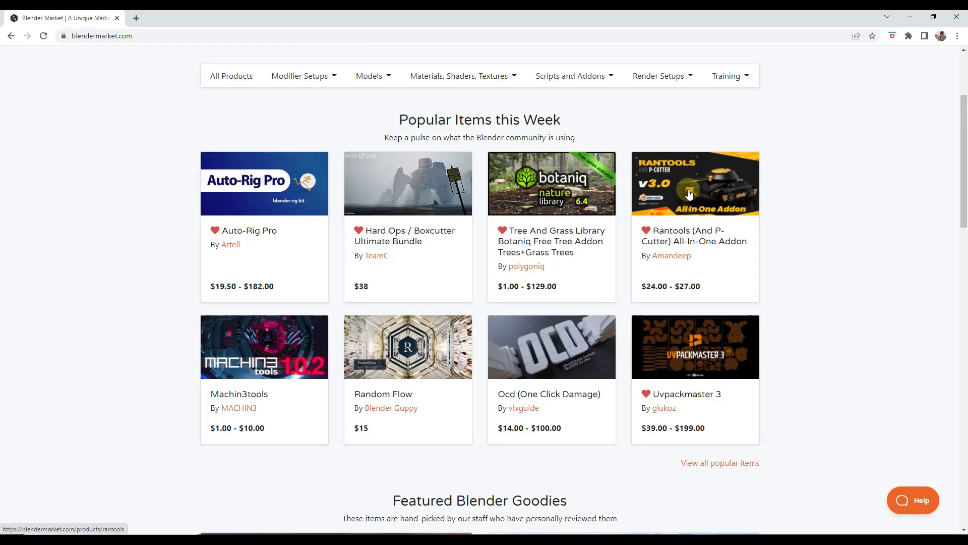
pyautogui.click(654, 193)
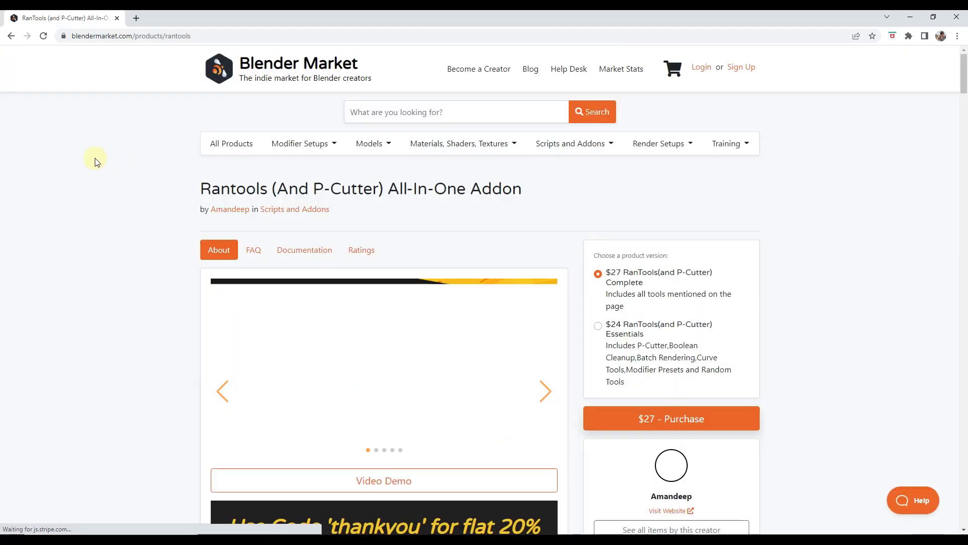
# Examine the RanTools product versions and the Latest Updates section, from the HDRI library through cloth and cable simulations
pyautogui.scroll(-3, 108, 168)
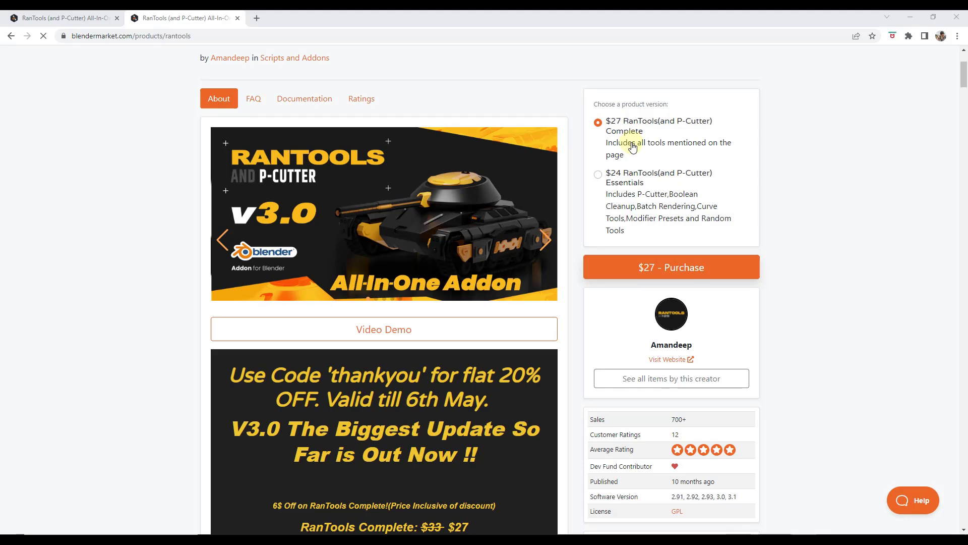
pyautogui.scroll(-13, 133, 233)
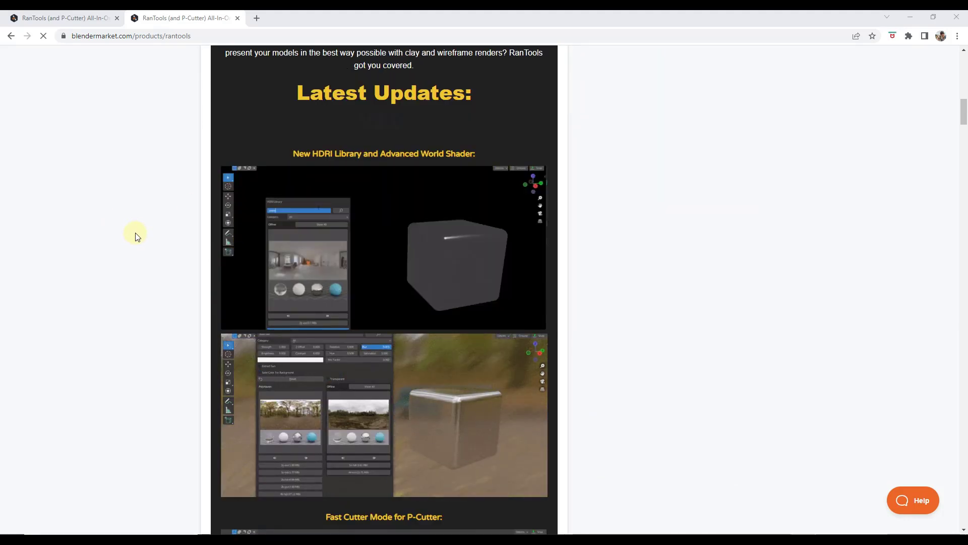
pyautogui.scroll(-3, 404, 301)
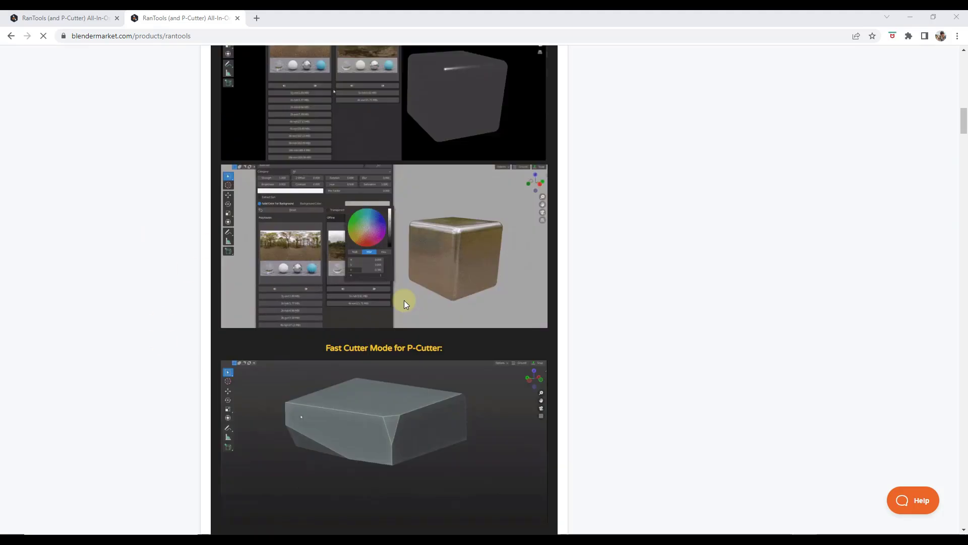
pyautogui.scroll(-4, 404, 301)
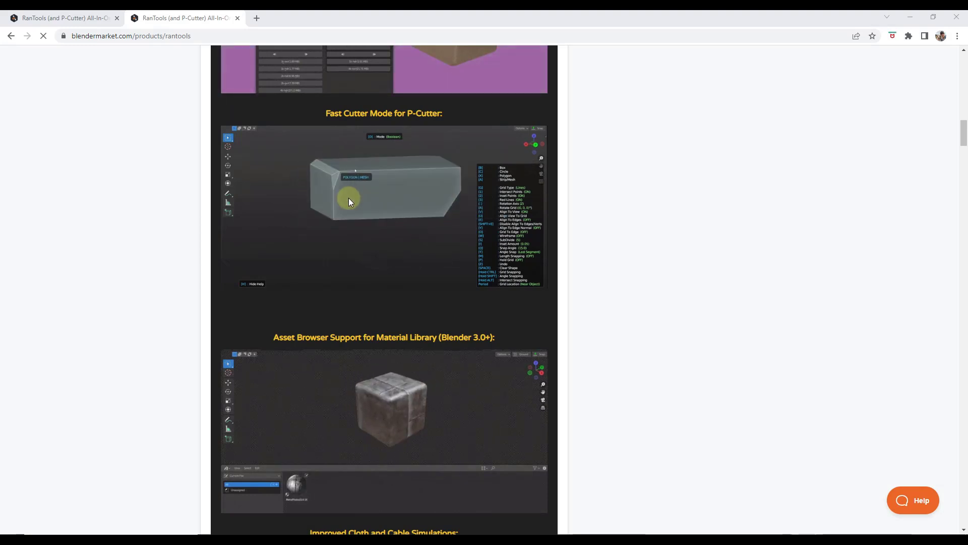
pyautogui.scroll(-4, 350, 200)
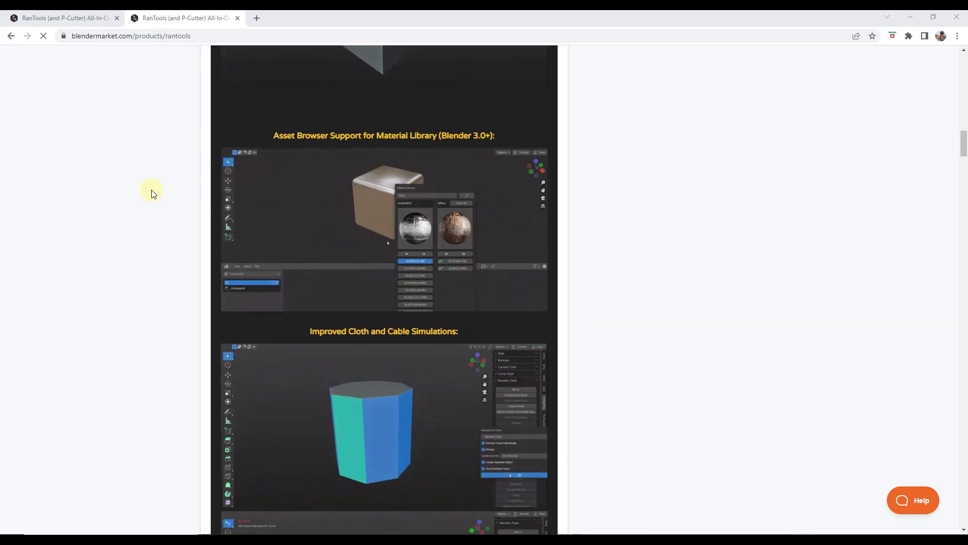
pyautogui.scroll(-3, 348, 232)
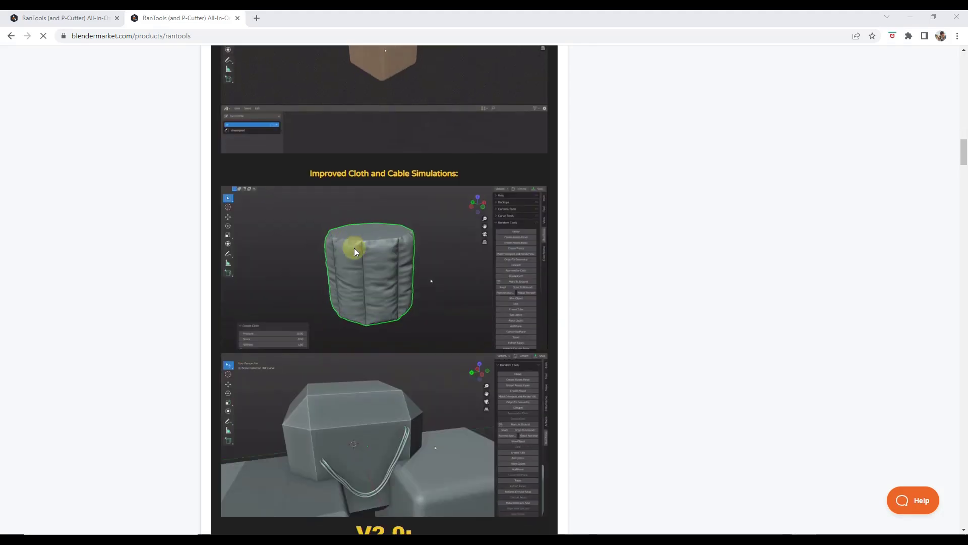
pyautogui.scroll(-11, 355, 250)
pyautogui.scroll(5, 384, 227)
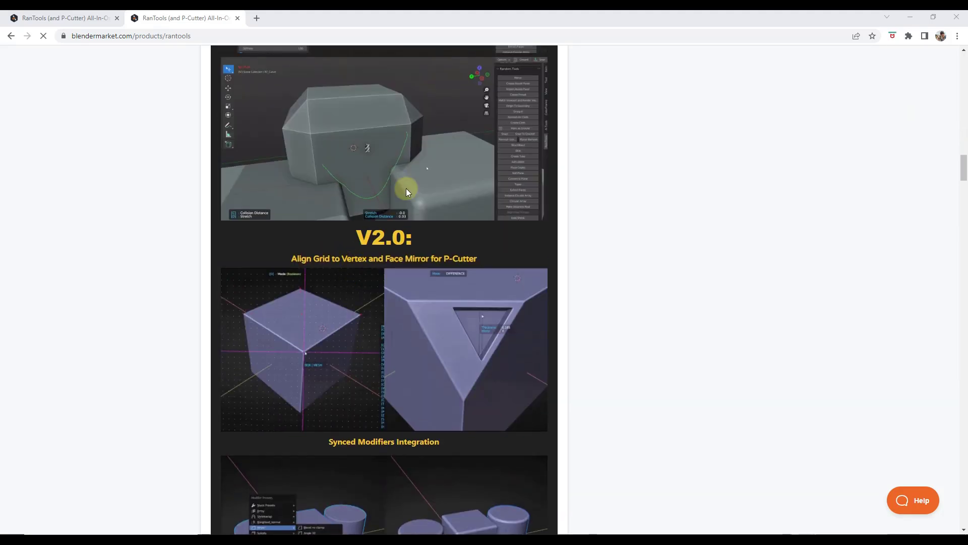
# Examine the V2.0 updates, demos, P-Cutter features, Boolean Cleanup, Batch Rendering and Curve Tools on the product page
pyautogui.scroll(-11, 359, 235)
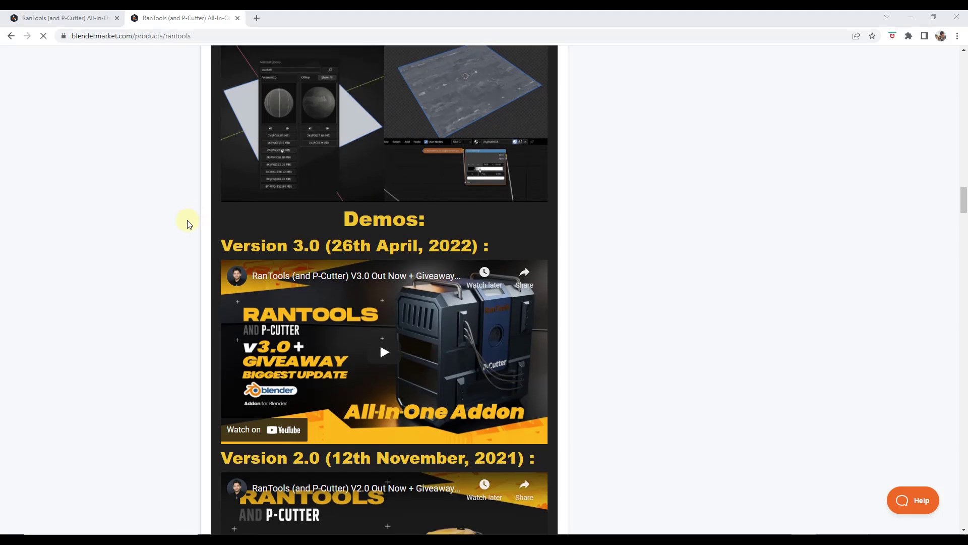
pyautogui.scroll(-20, 187, 223)
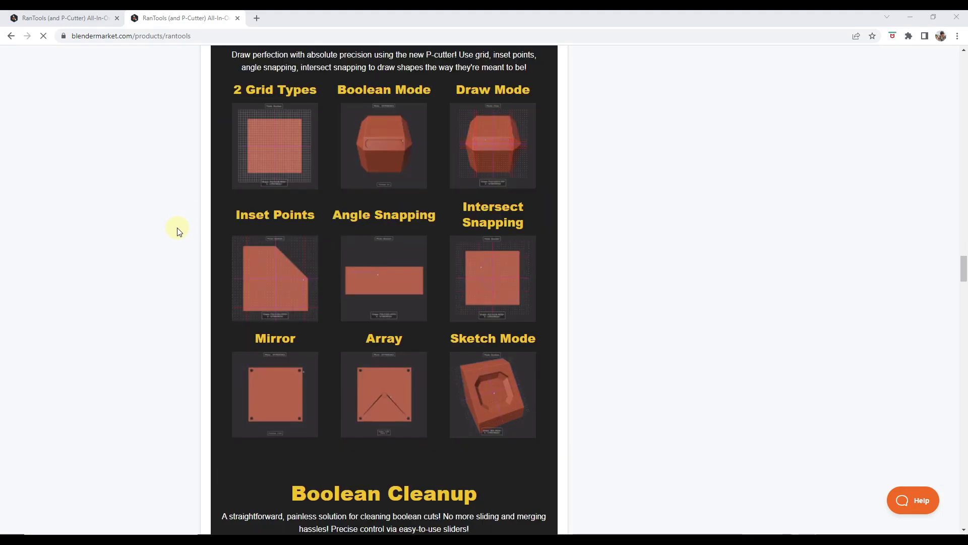
pyautogui.scroll(-2, 177, 229)
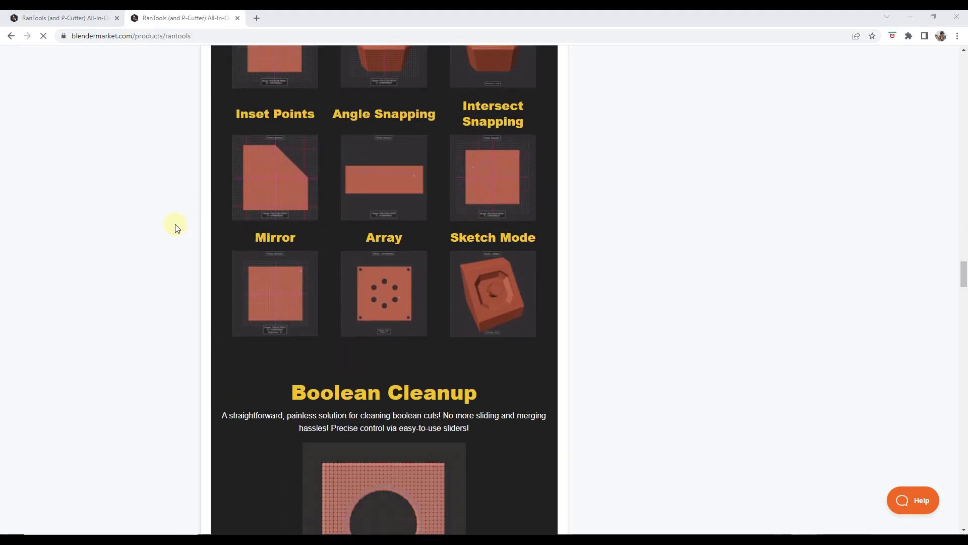
pyautogui.scroll(-7, 178, 230)
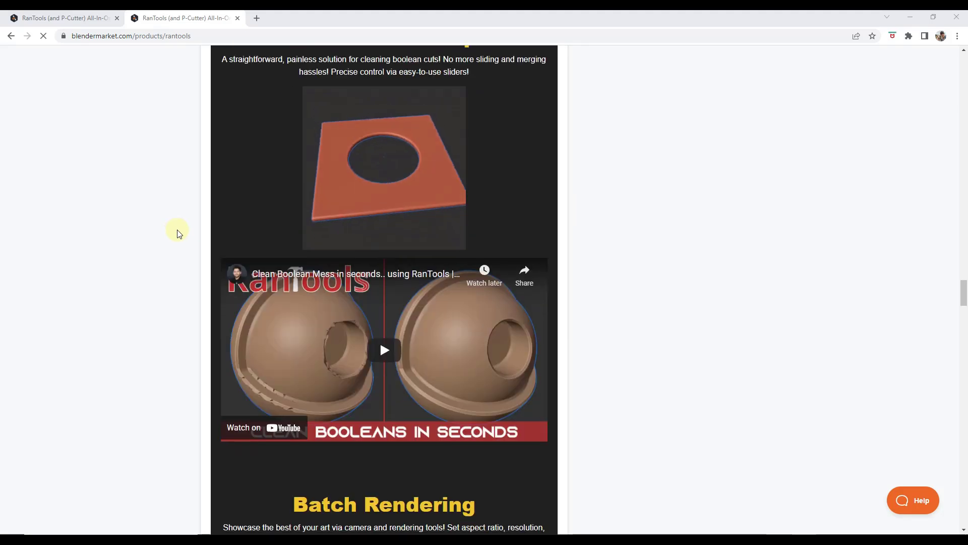
pyautogui.scroll(-18, 178, 233)
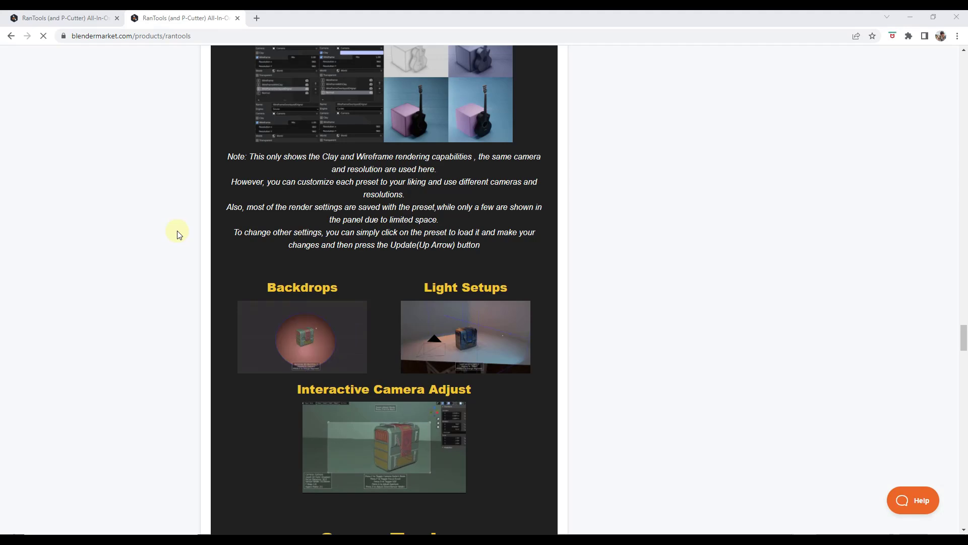
pyautogui.scroll(-9, 178, 233)
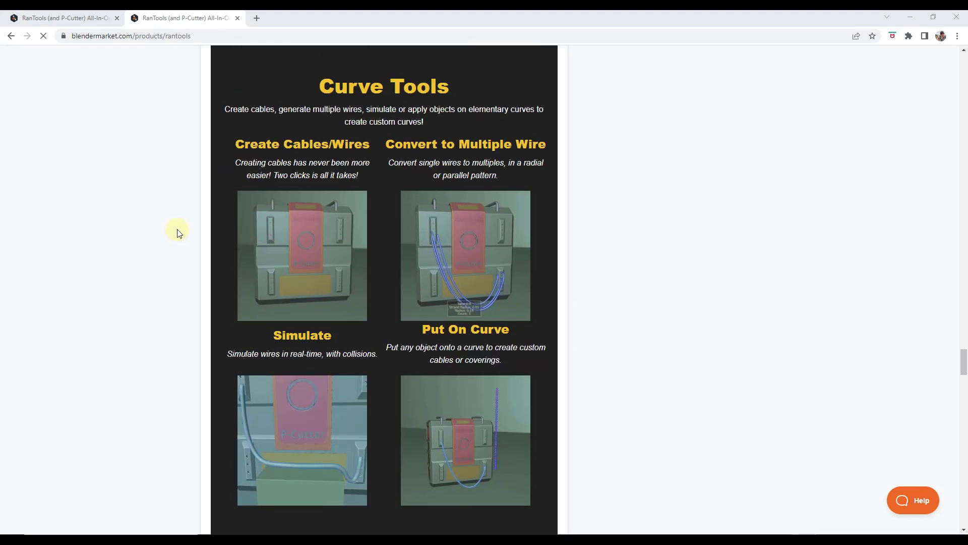
pyautogui.scroll(-10, 178, 233)
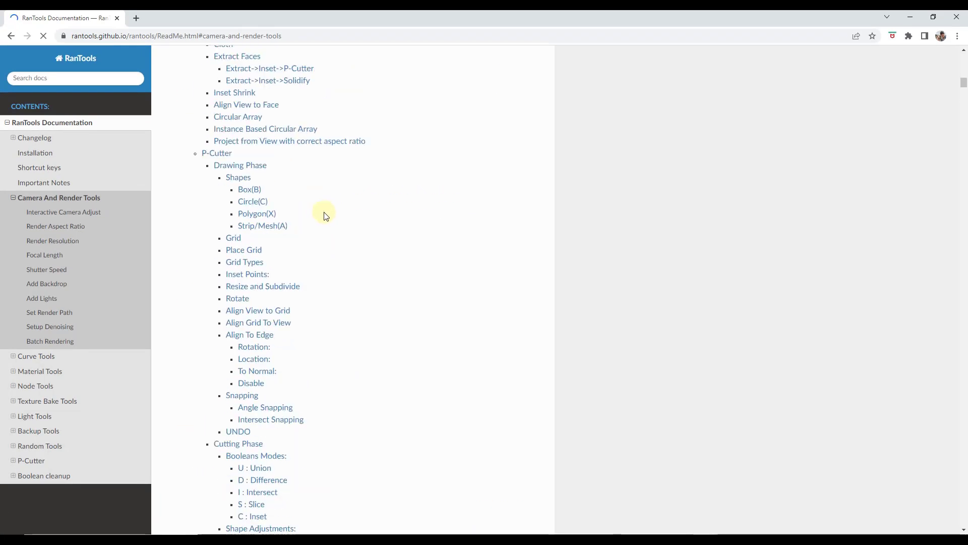
# Look through the table of contents of the RanTools online documentation
pyautogui.scroll(20, 325, 216)
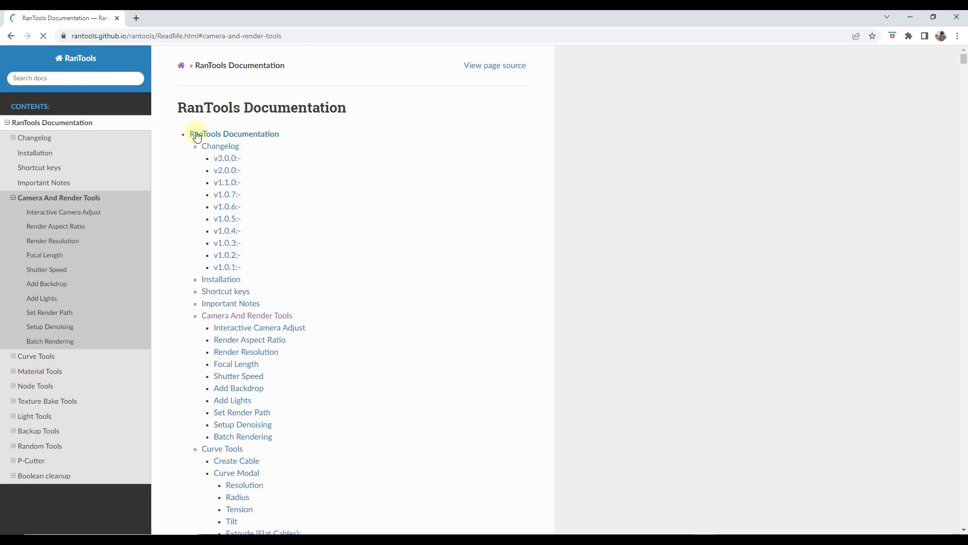
pyautogui.scroll(-2, 258, 271)
pyautogui.scroll(-4, 258, 271)
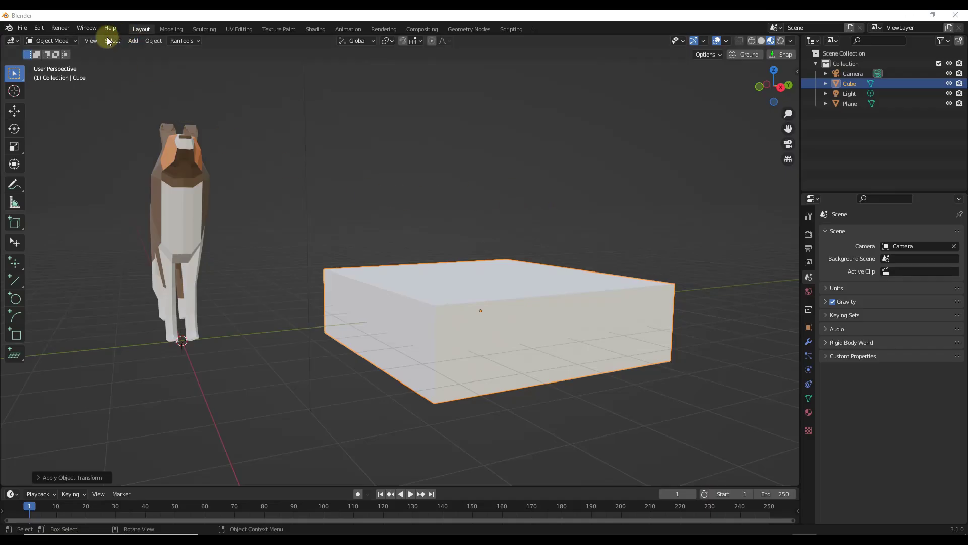
# Switch to Blender, open the add-on preferences and filter the add-ons by "ran"
pyautogui.click(41, 30)
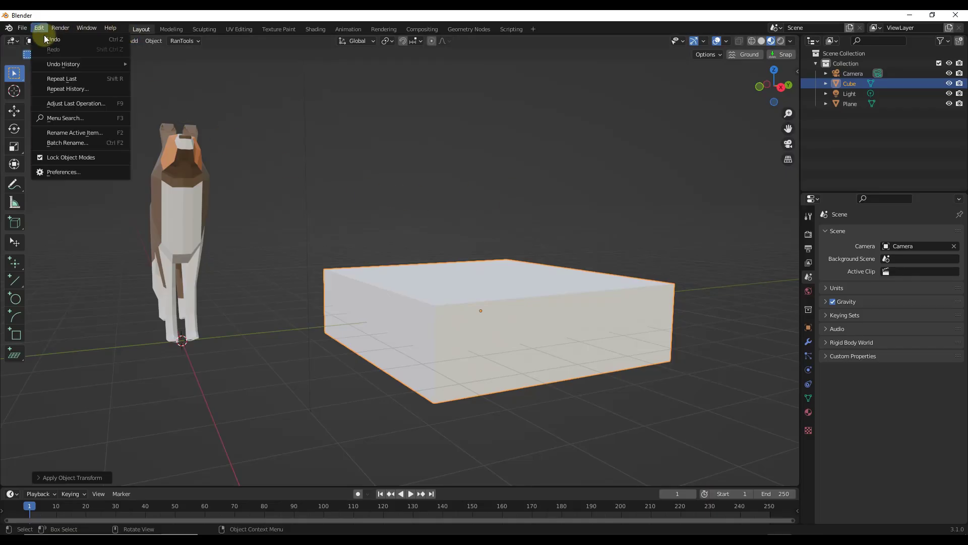
pyautogui.click(69, 173)
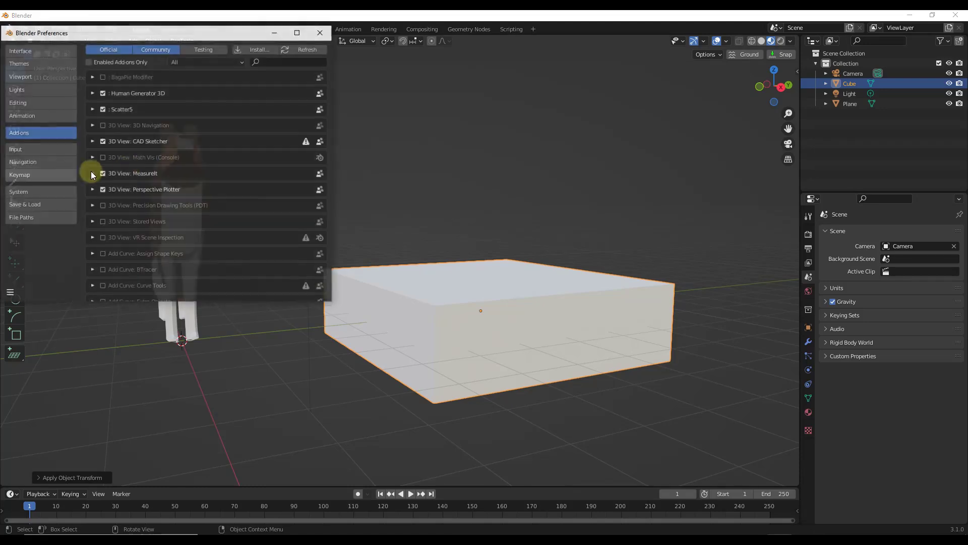
pyautogui.click(288, 62)
pyautogui.write('ra')
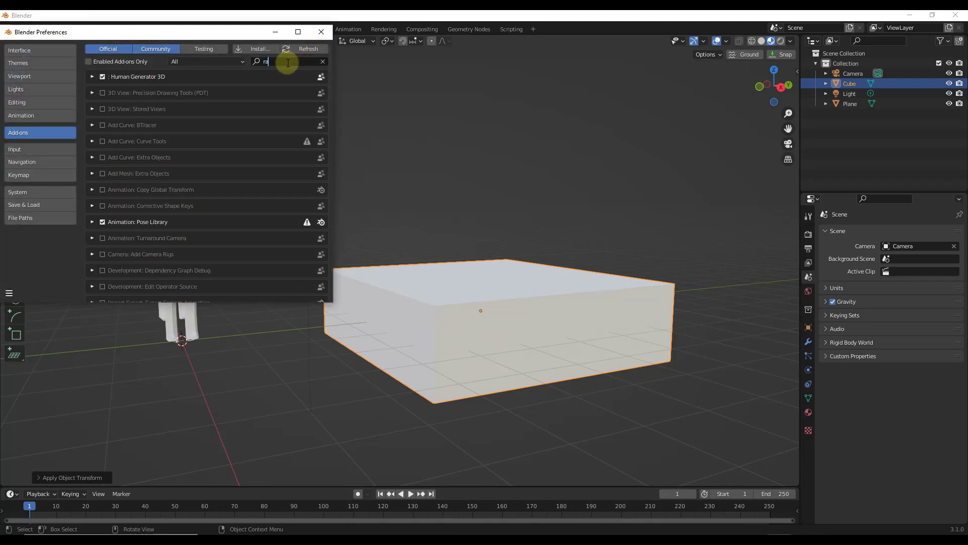
pyautogui.write('n')
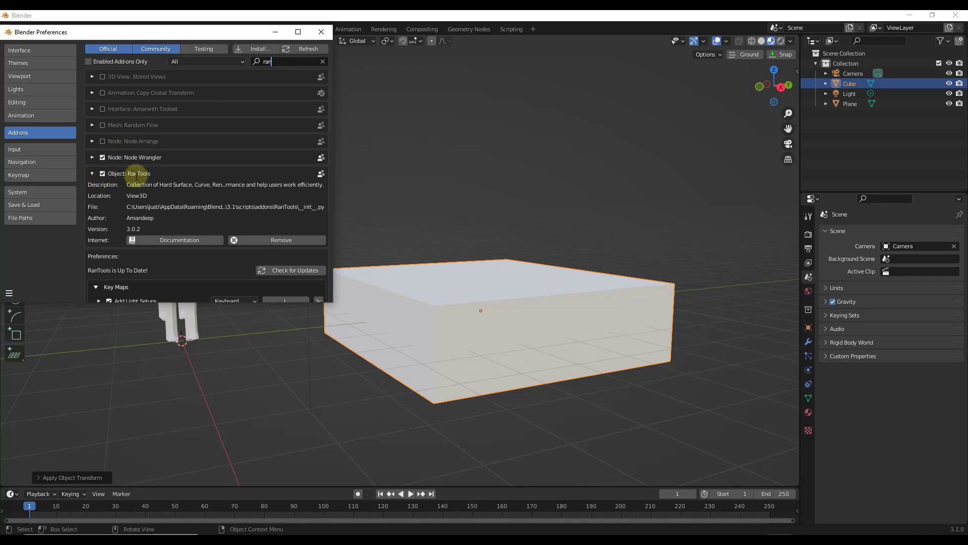
# Collapse the RanTools key maps and look inside the Manage Panels, Asset Folders and On-Screen UI preference sections
pyautogui.scroll(-4, 152, 197)
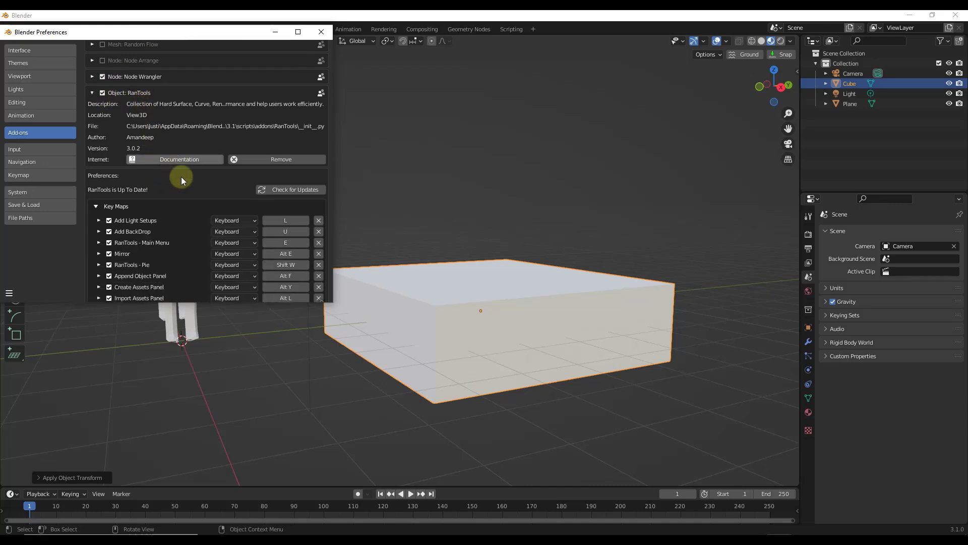
pyautogui.click(97, 187)
pyautogui.scroll(-2, 122, 171)
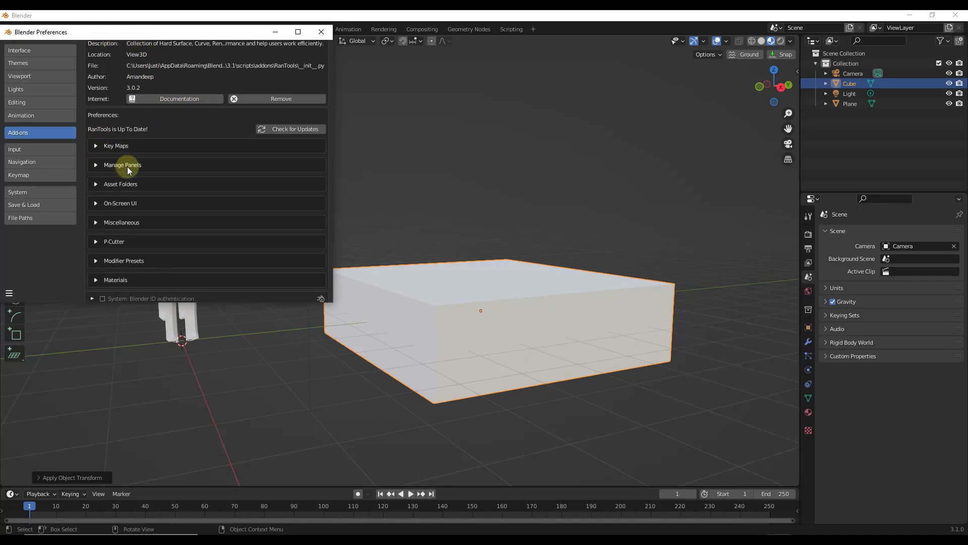
pyautogui.scroll(-1, 128, 170)
pyautogui.click(121, 146)
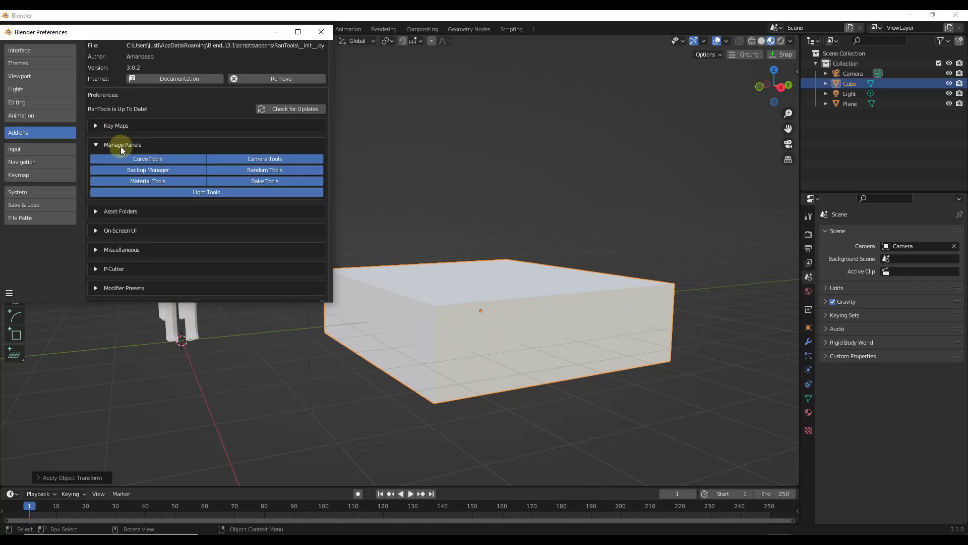
pyautogui.click(121, 146)
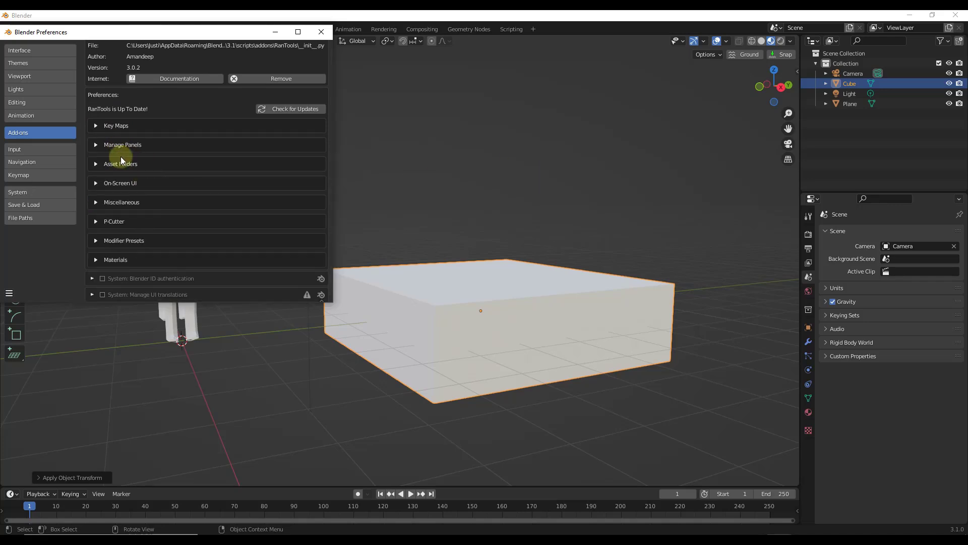
pyautogui.click(118, 165)
pyautogui.click(118, 164)
pyautogui.click(121, 184)
pyautogui.click(121, 184)
# Expand the RanTools key maps and review the full list of shortcut assignments
pyautogui.click(112, 127)
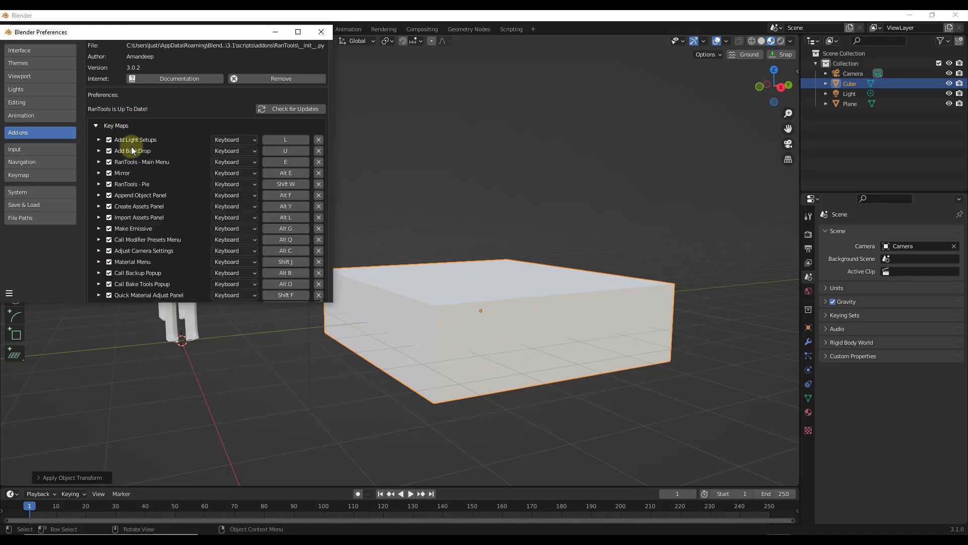
pyautogui.scroll(-6, 146, 189)
pyautogui.scroll(-5, 150, 188)
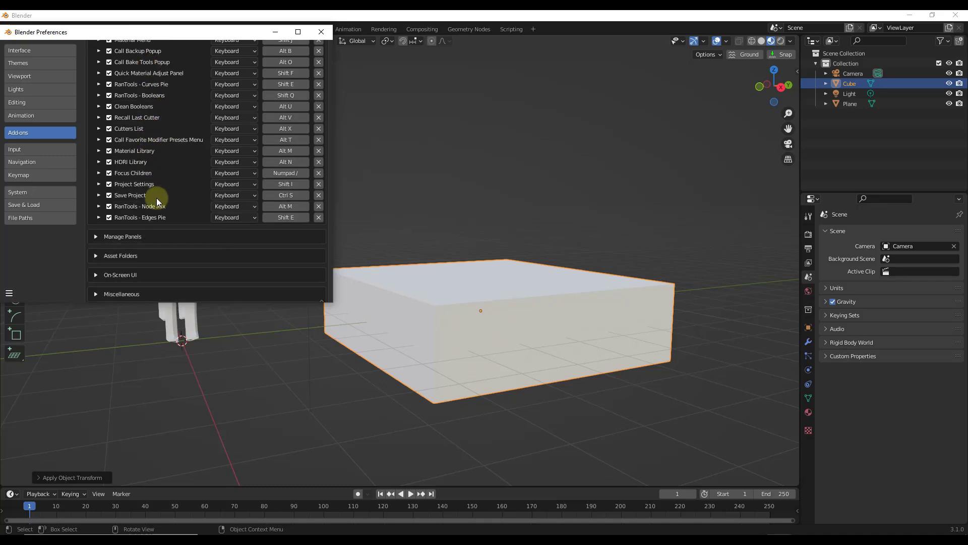
pyautogui.scroll(7, 157, 197)
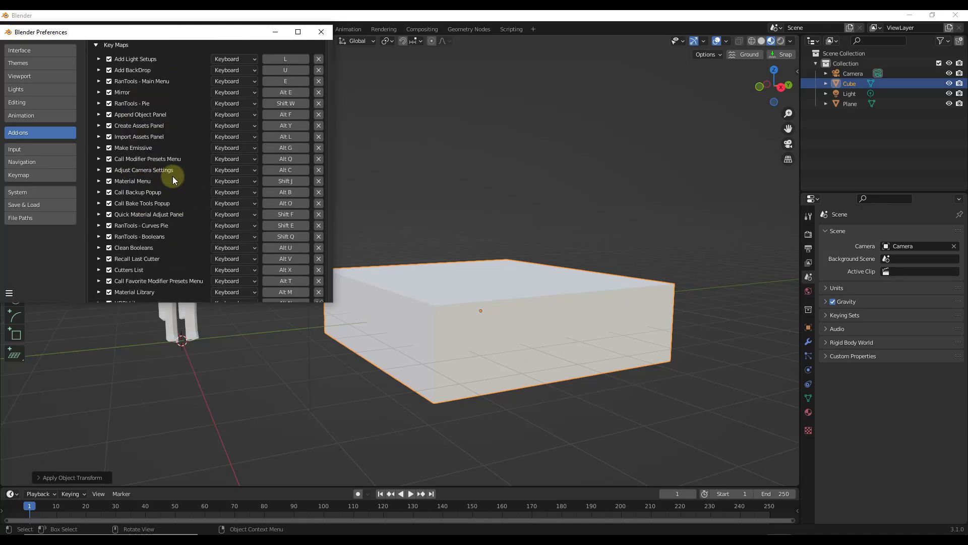
pyautogui.scroll(3, 170, 179)
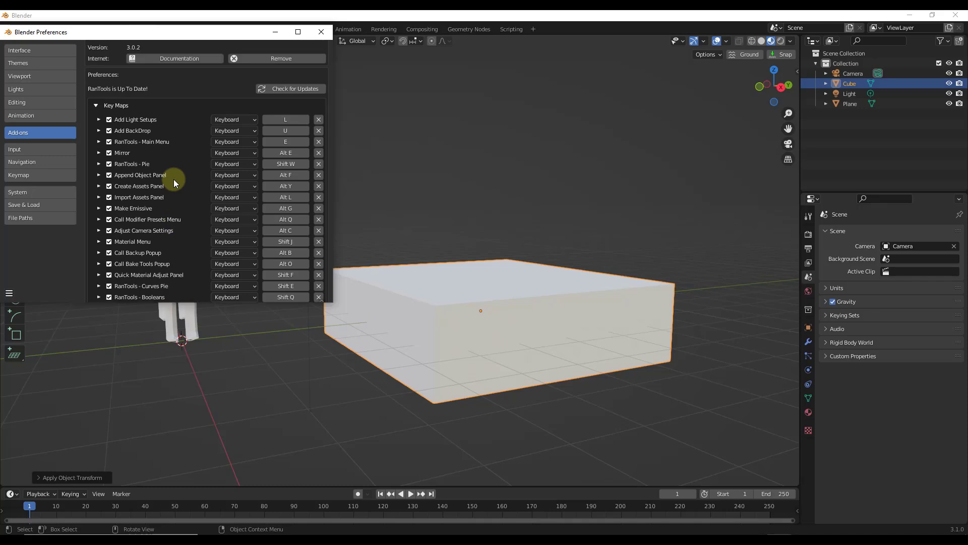
# Try the Add Light Setups tool on the cube, cycling through the presets to L_Light_5, and cancel it
pyautogui.click(459, 286)
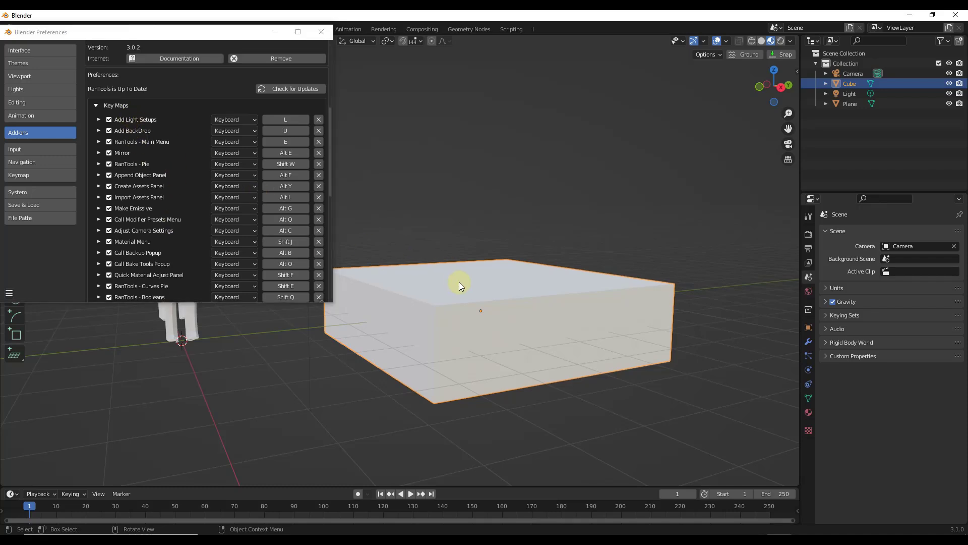
pyautogui.press('l')
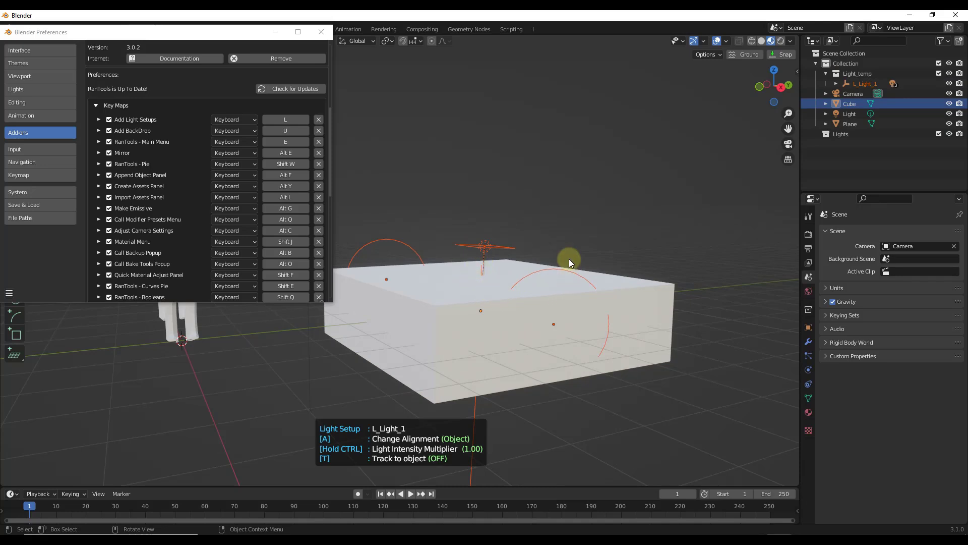
pyautogui.scroll(-1, 500, 276)
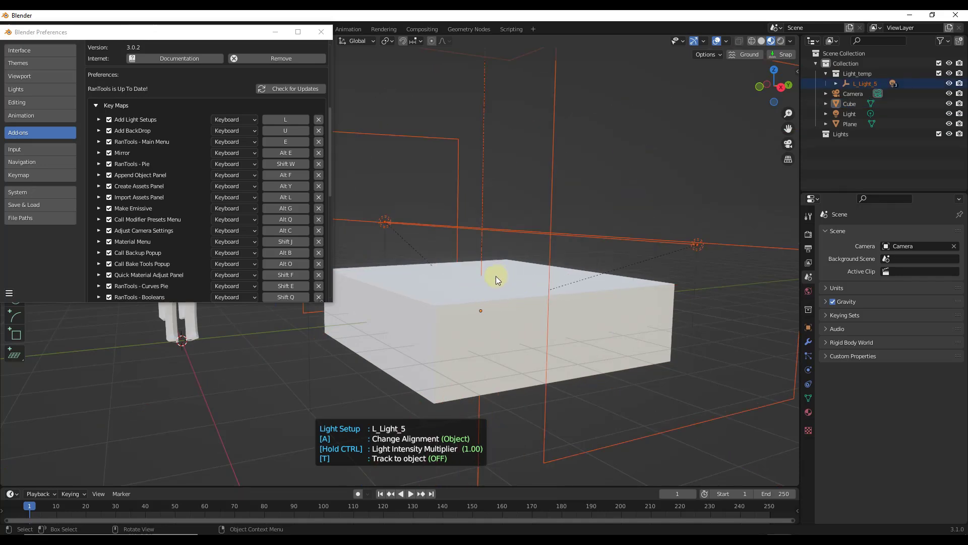
pyautogui.press('Escape')
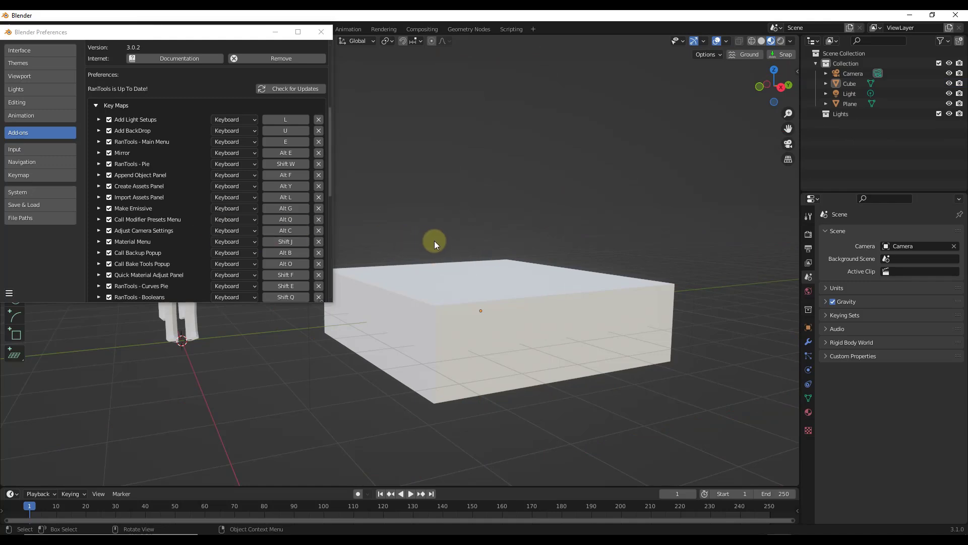
# Look through the remaining RanTools shortcut assignments and close the preferences window
pyautogui.scroll(-5, 146, 156)
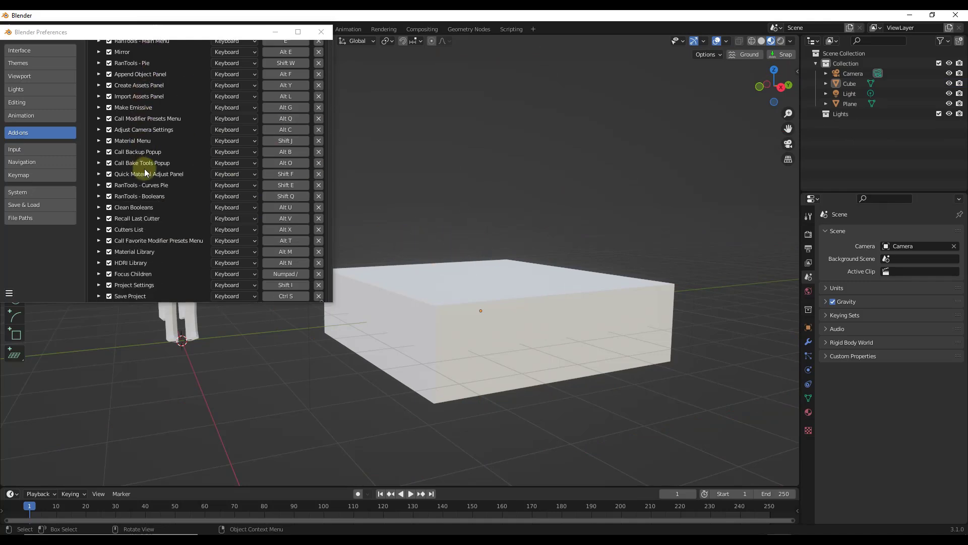
pyautogui.scroll(5, 152, 172)
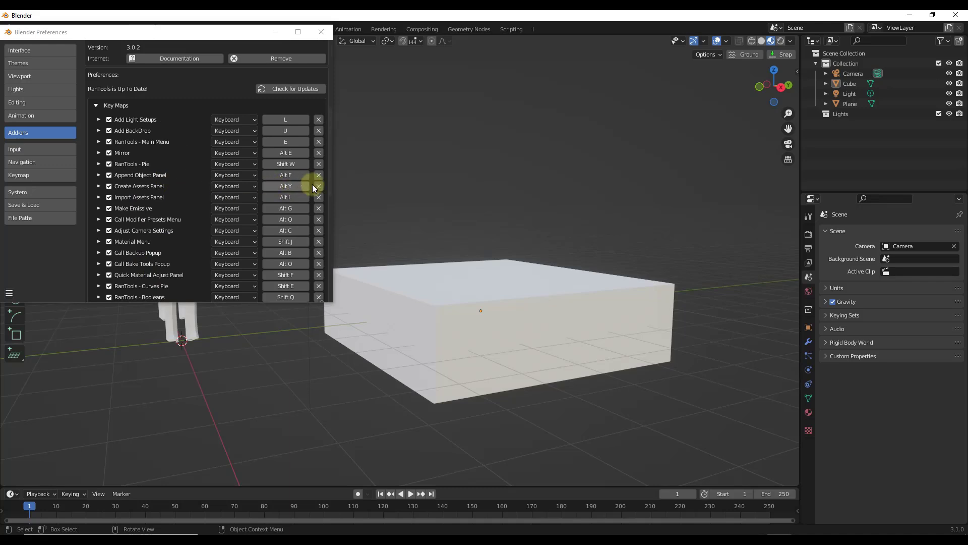
pyautogui.click(321, 32)
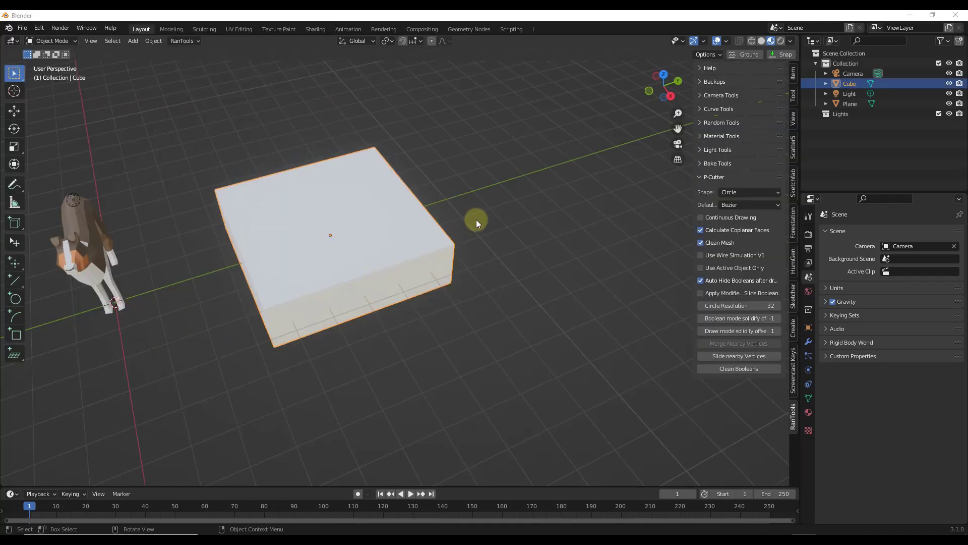
# Cut a round notch out of the cube's near corner with a P-Cutter circle in Difference mode
pyautogui.moveTo(476, 220); pyautogui.dragTo(381, 232, button='middle')
pyautogui.scroll(4, 343, 232)
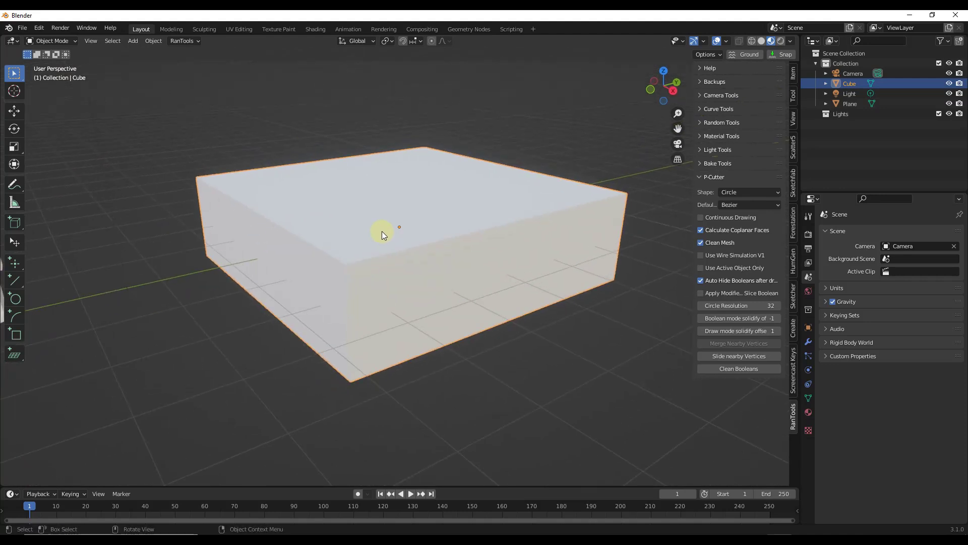
pyautogui.hotkey('ctrl', 'shift', 'b')
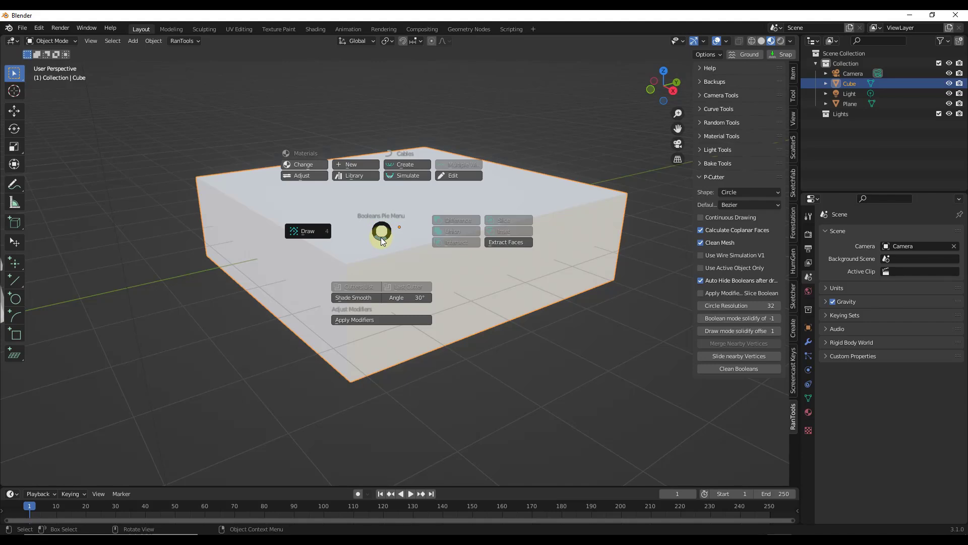
pyautogui.click(304, 232)
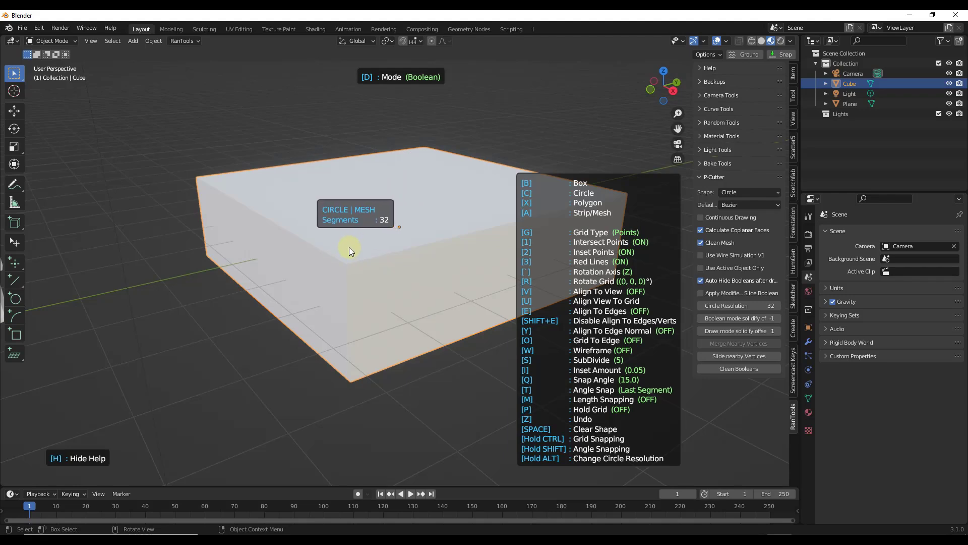
pyautogui.moveTo(348, 248); pyautogui.dragTo(433, 256)
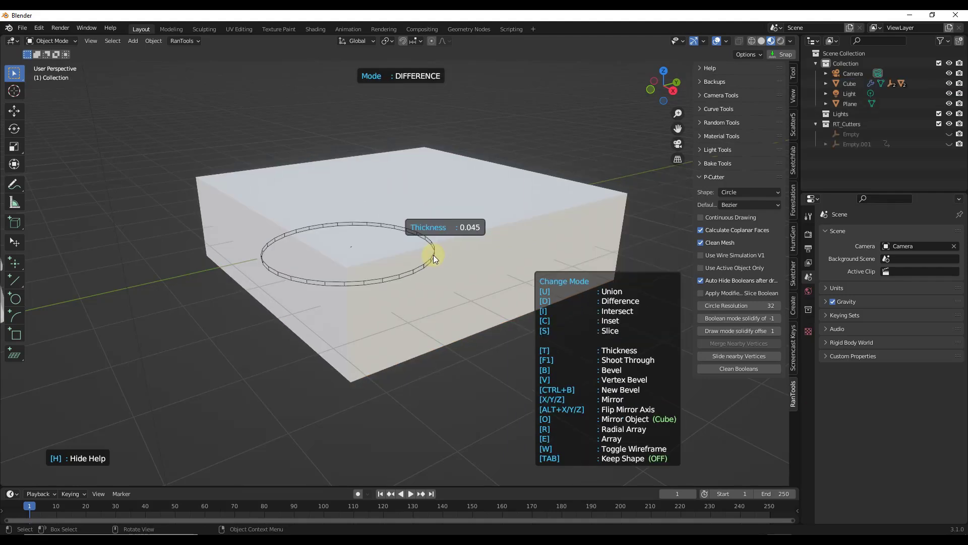
pyautogui.click(627, 247)
pyautogui.moveTo(524, 238); pyautogui.dragTo(487, 239, button='middle')
pyautogui.moveTo(496, 203); pyautogui.dragTo(495, 202, button='middle')
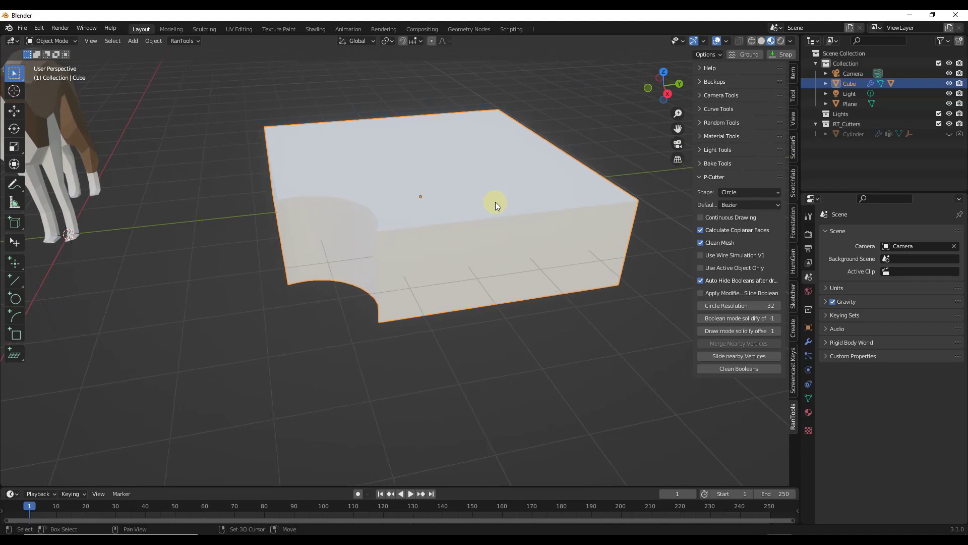
# Draw a P-Cutter box in Boolean mode across the upper edge of the cube's side, about 0.79 thick
pyautogui.hotkey('shift', 'Tab')
pyautogui.hotkey('ctrl', 'shift', 'b')
pyautogui.click(422, 202)
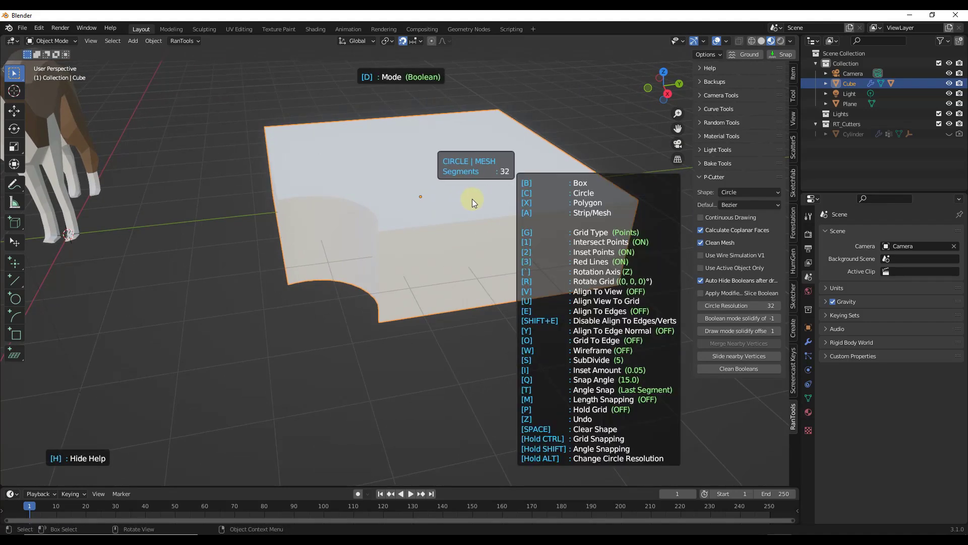
pyautogui.moveTo(575, 222); pyautogui.dragTo(433, 179, button='middle')
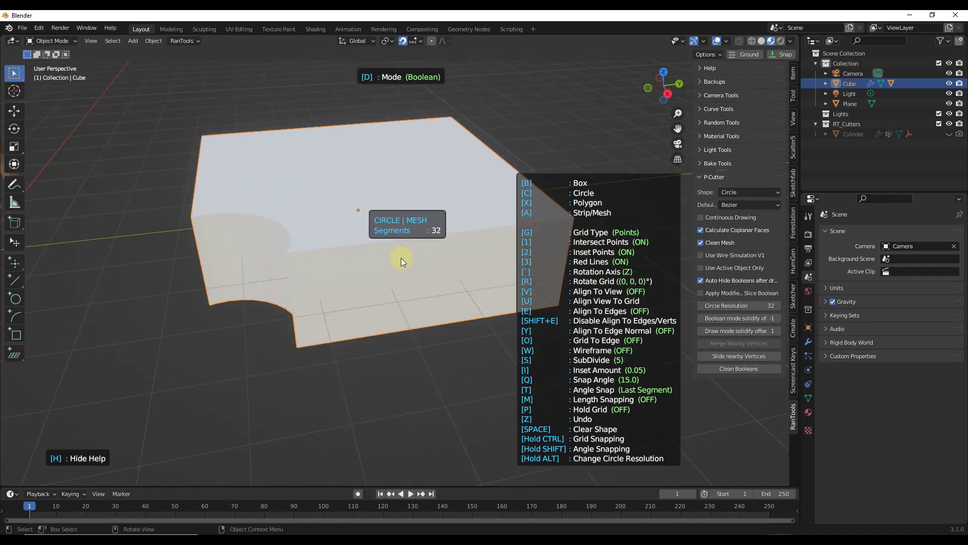
pyautogui.press('b')
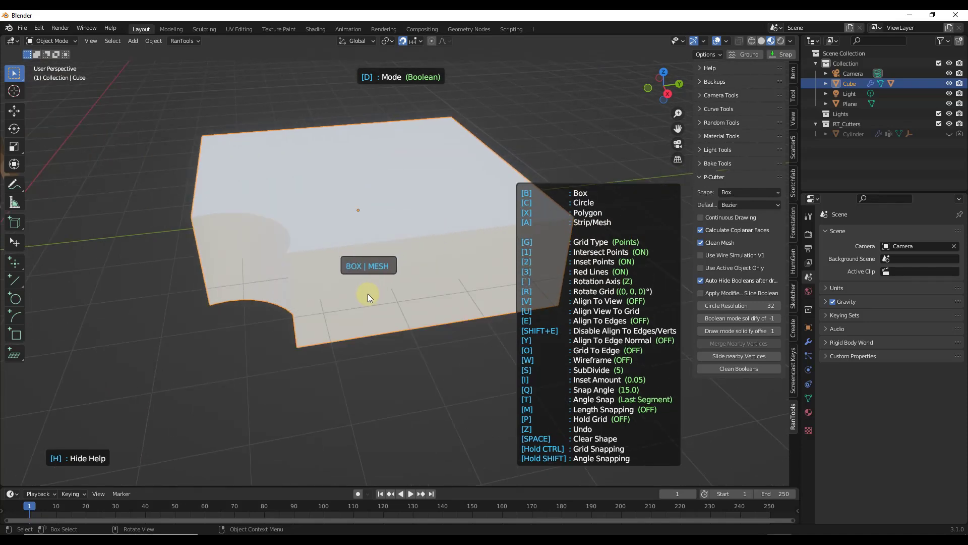
pyautogui.moveTo(368, 294); pyautogui.dragTo(419, 215)
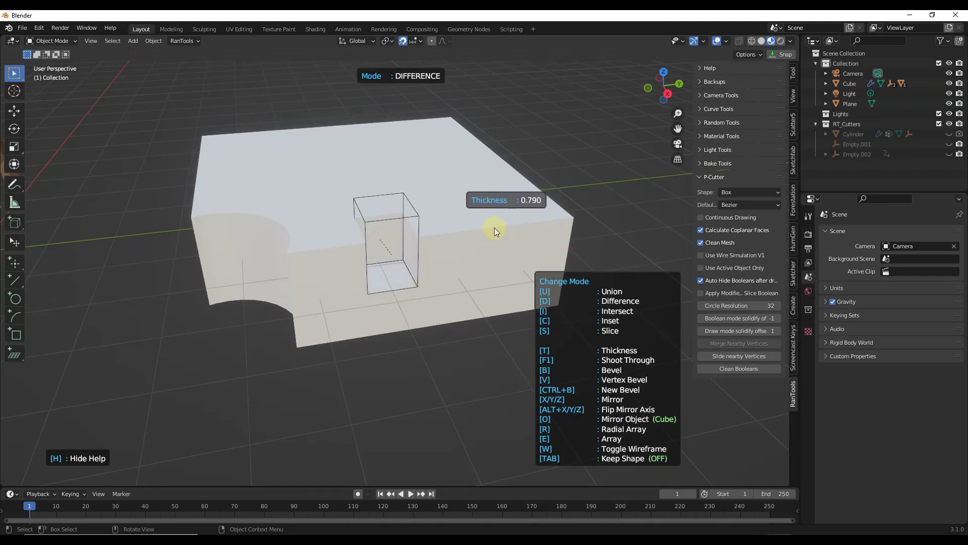
# Bevel the box cutter with 5 segments about 0.12 wide, add a single-segment vertex bevel about 0.16 wide and confirm the cut
pyautogui.press('b')
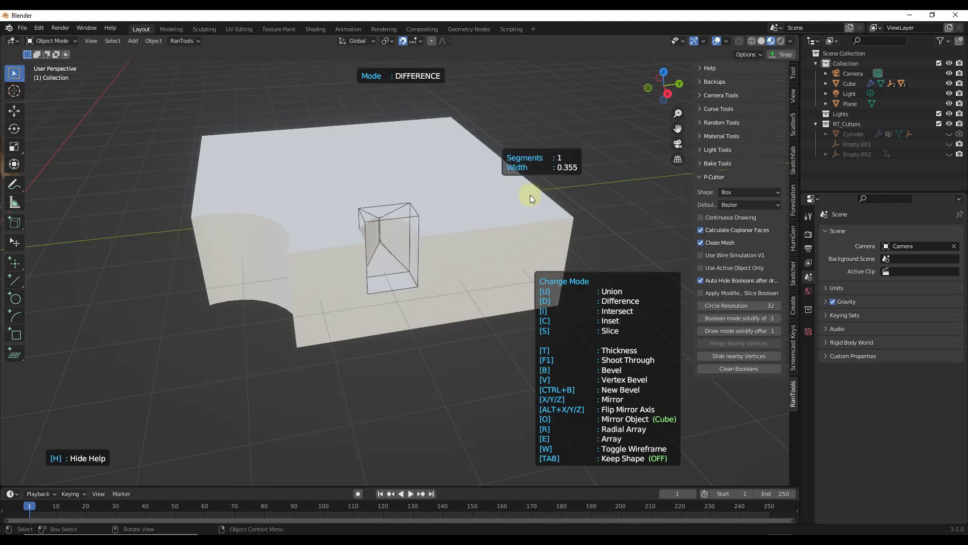
pyautogui.scroll(3, 512, 199)
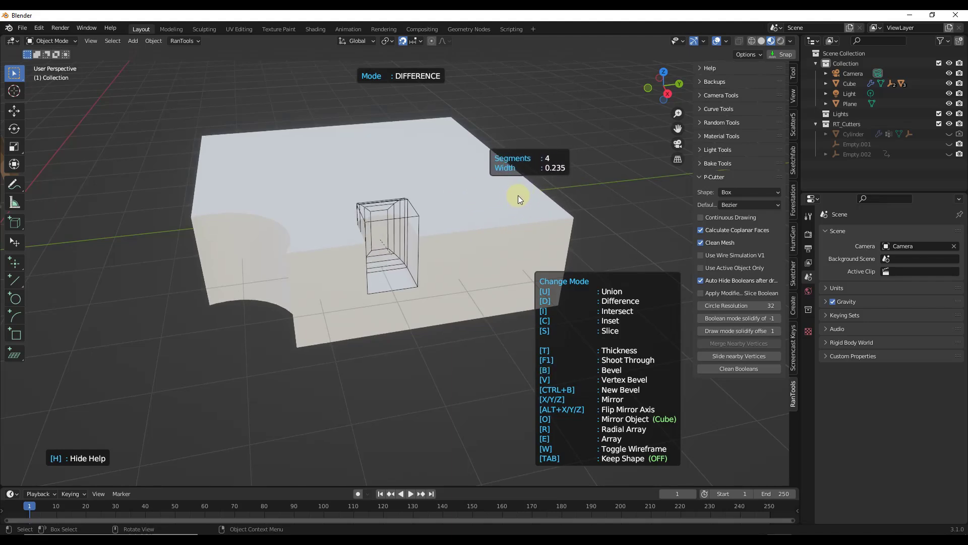
pyautogui.scroll(1, 518, 195)
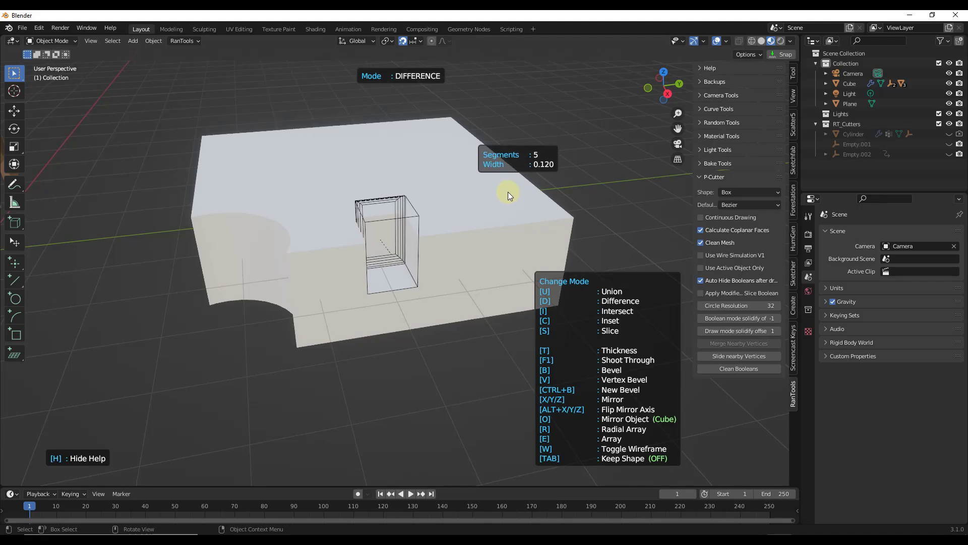
pyautogui.scroll(-4, 509, 194)
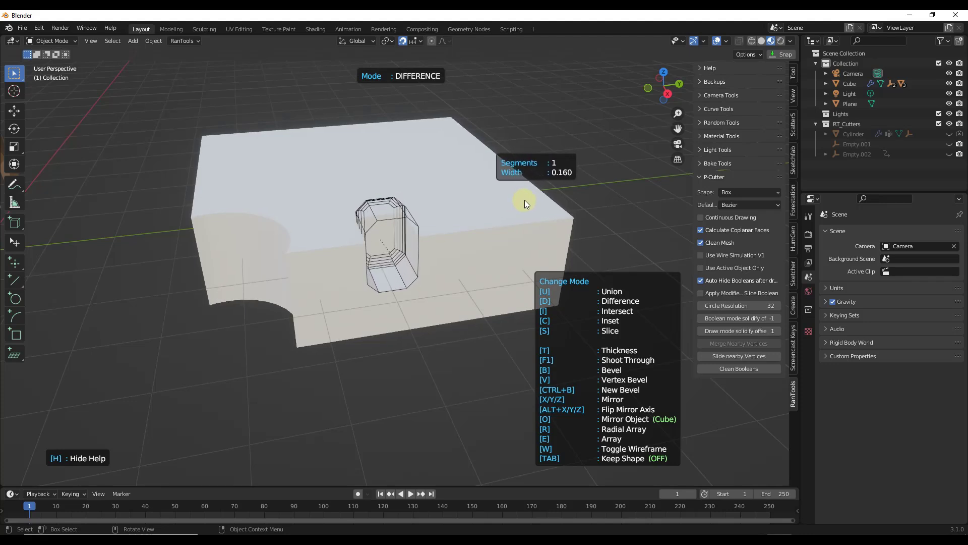
pyautogui.click(516, 202)
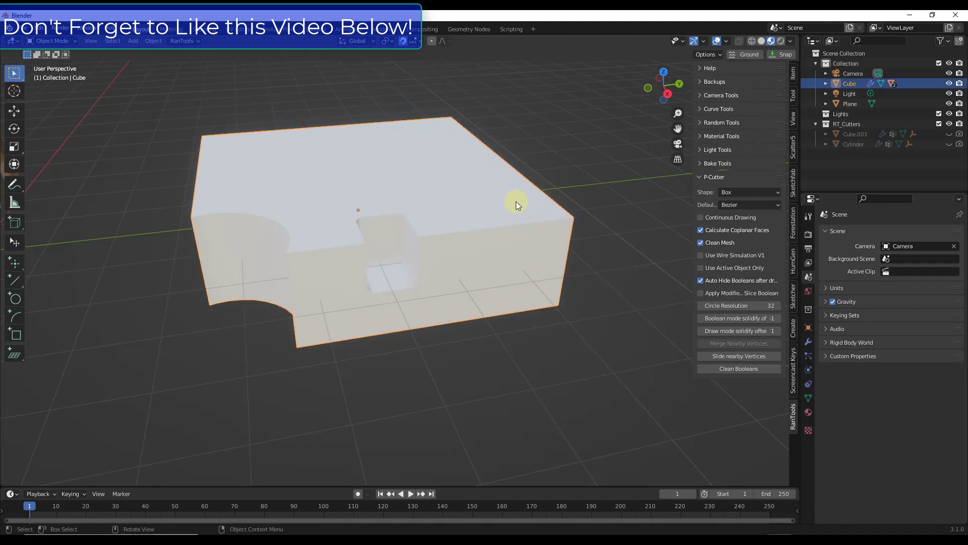
# Draw a small P-Cutter circle in Boolean mode on the cube's upper face from the top view
pyautogui.scroll(-2, 484, 189)
pyautogui.click(665, 72)
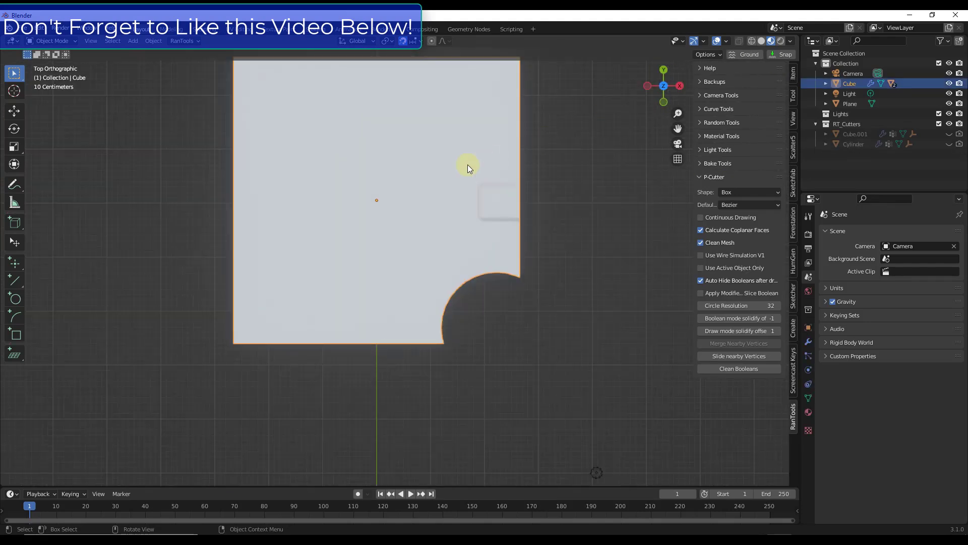
pyautogui.hotkey('shift', 'a')
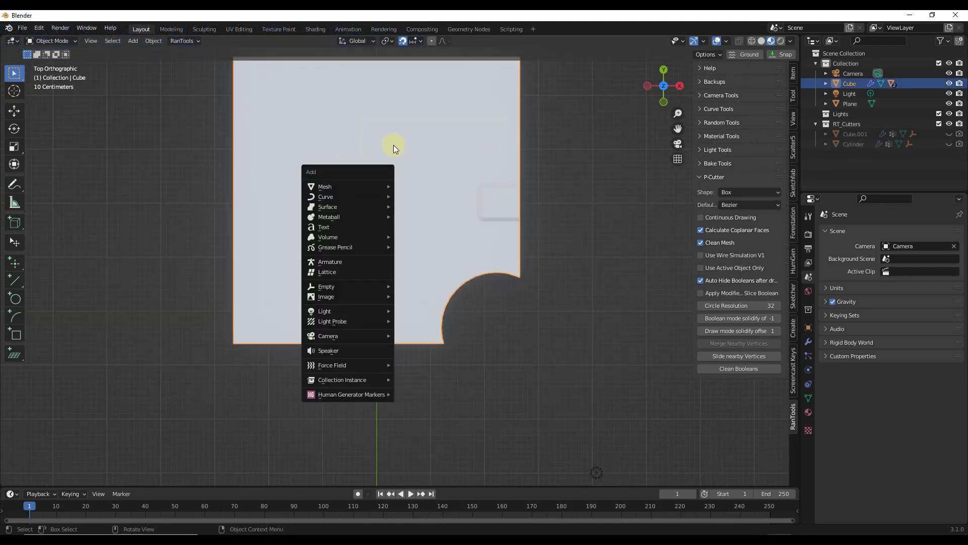
pyautogui.hotkey('shift', 'q')
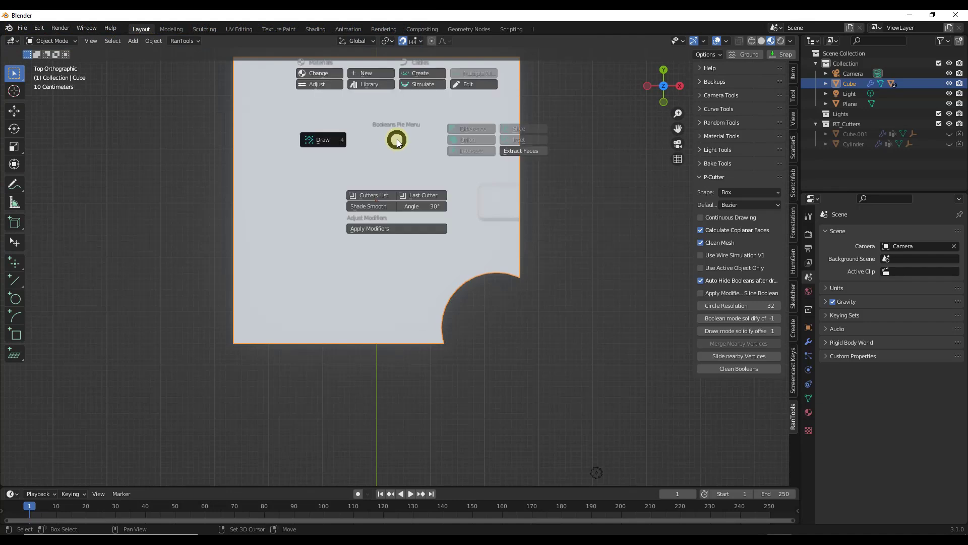
pyautogui.click(320, 141)
pyautogui.press('c')
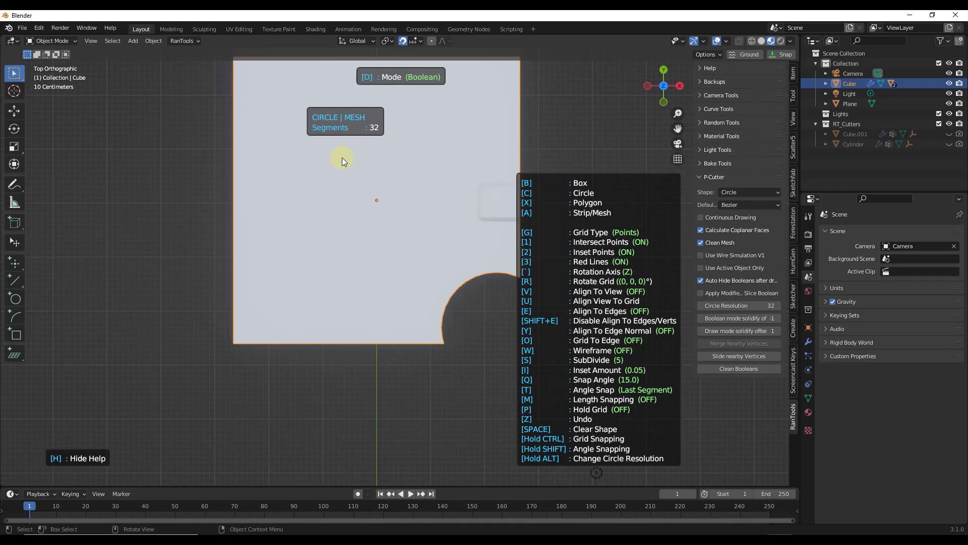
pyautogui.click(347, 161)
pyautogui.click(369, 163)
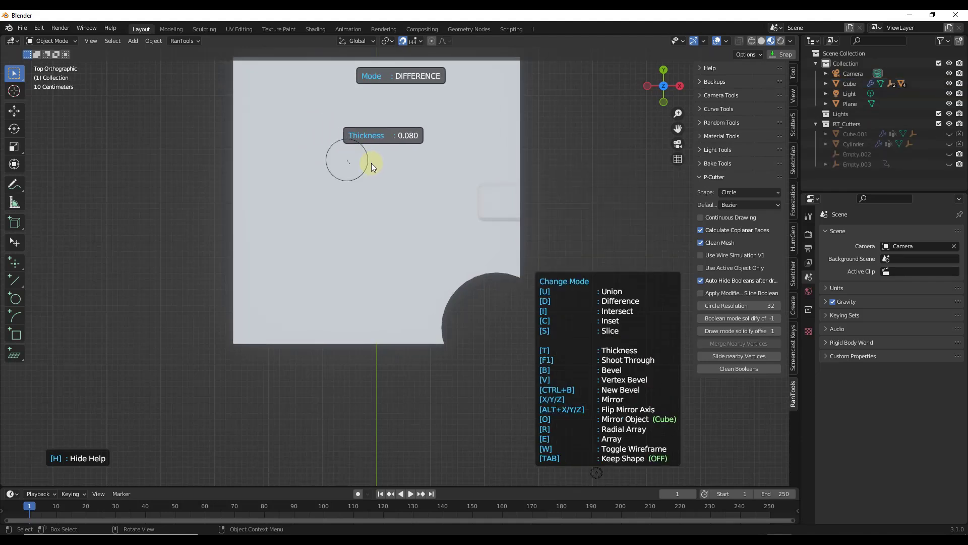
# Array the circle cutter radially around the cube's center with a count of 6, spacing the circles evenly within the upper face
pyautogui.press('r')
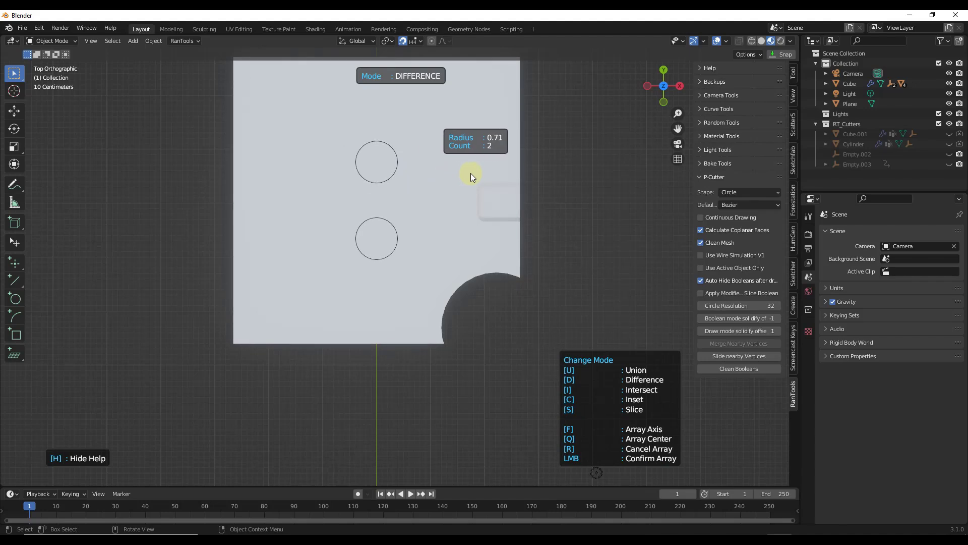
pyautogui.scroll(1, 477, 172)
pyautogui.scroll(2, 478, 172)
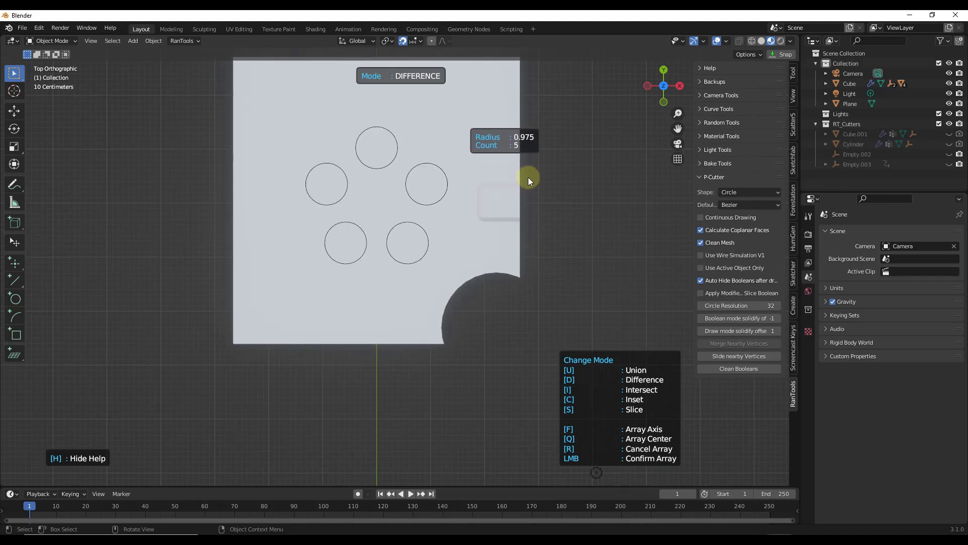
pyautogui.scroll(1, 530, 176)
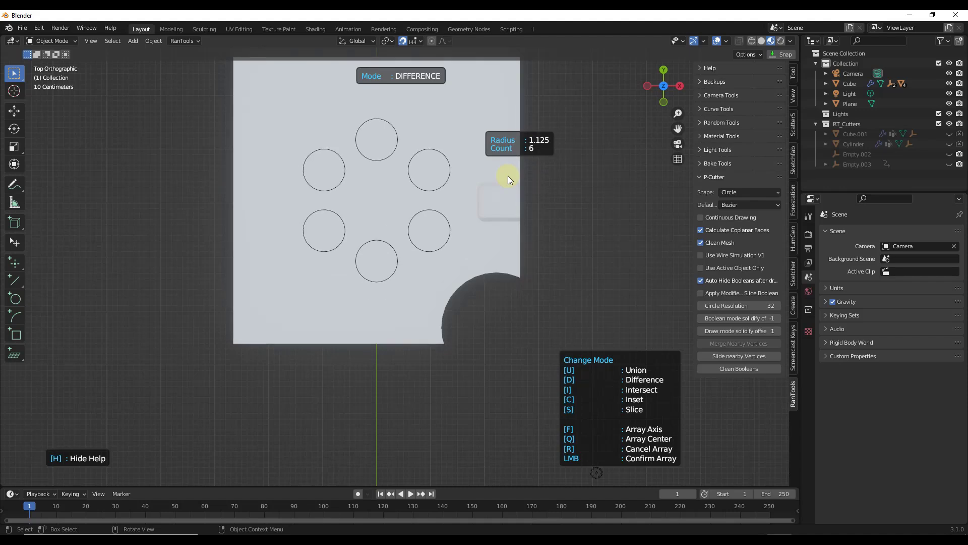
pyautogui.scroll(3, 524, 176)
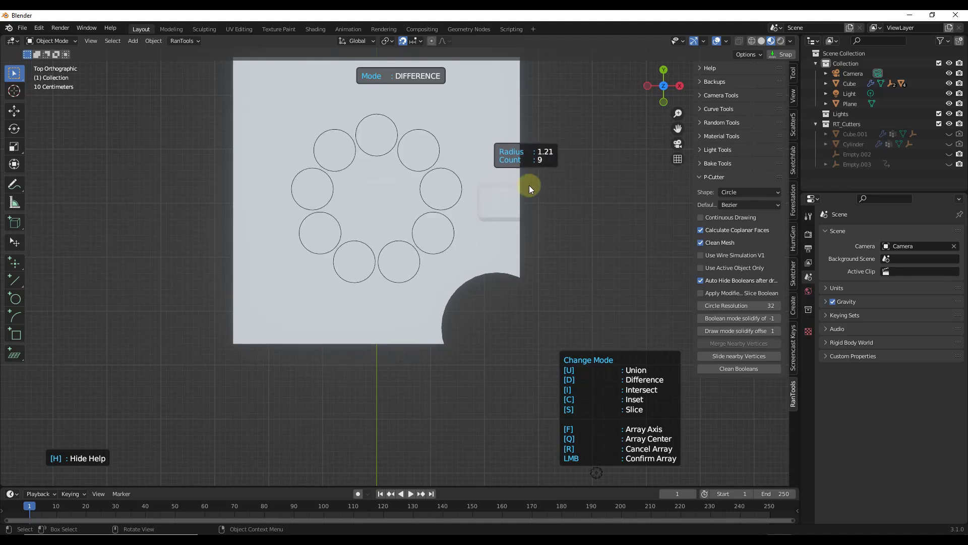
pyautogui.scroll(-2, 533, 182)
pyautogui.scroll(-1, 530, 183)
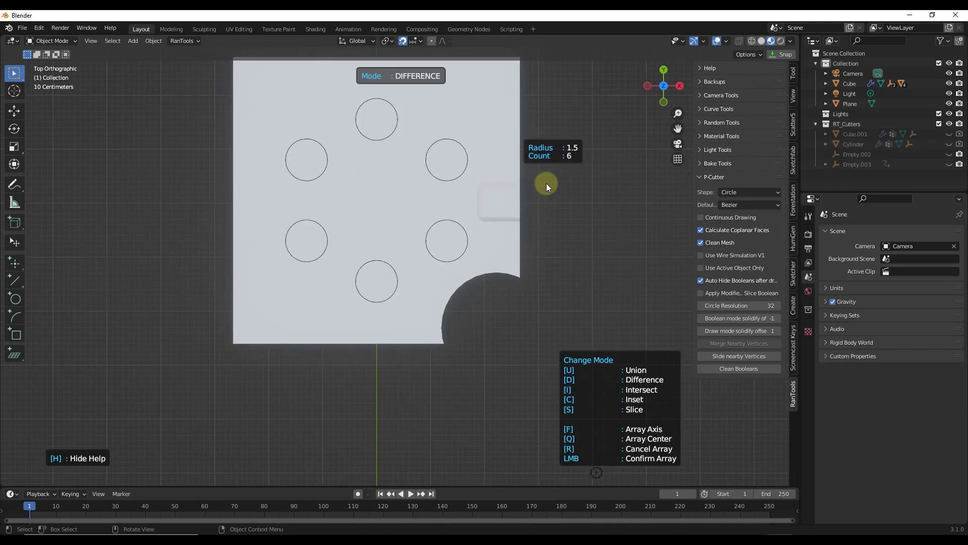
pyautogui.click(523, 183)
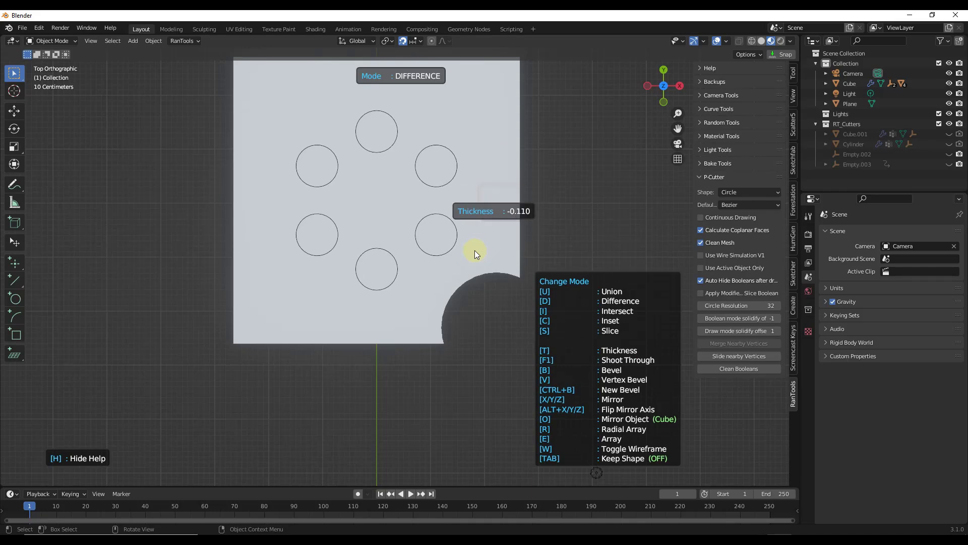
# Set the depth of the six circular cutters to about 0.325 and confirm the Difference cut
pyautogui.moveTo(475, 250); pyautogui.dragTo(446, 169, button='middle')
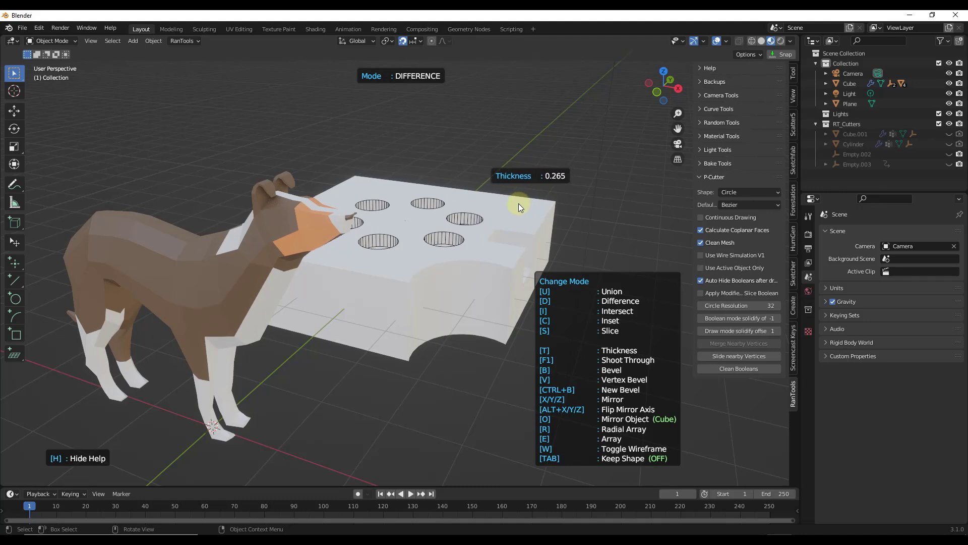
pyautogui.press('w')
pyautogui.press('w')
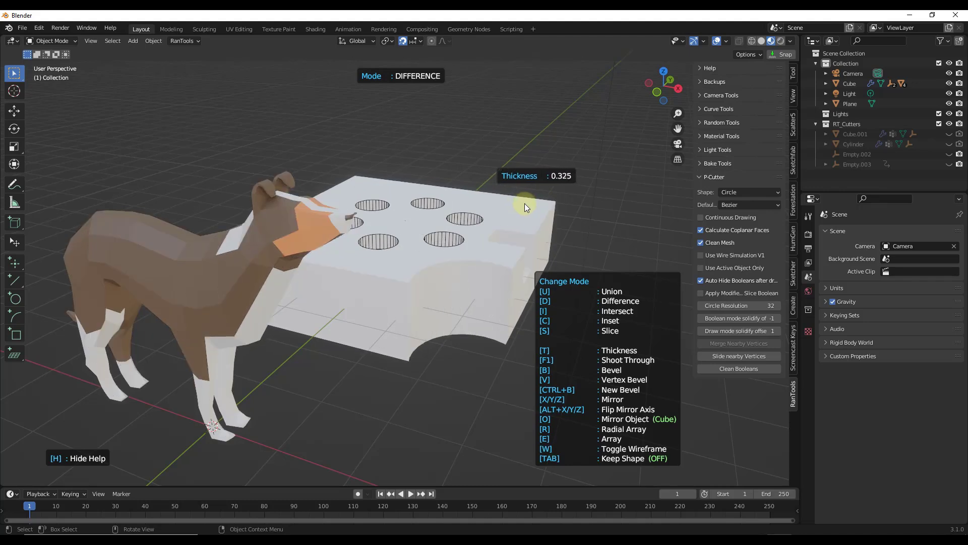
pyautogui.click(525, 203)
pyautogui.moveTo(482, 207); pyautogui.dragTo(477, 242, button='middle')
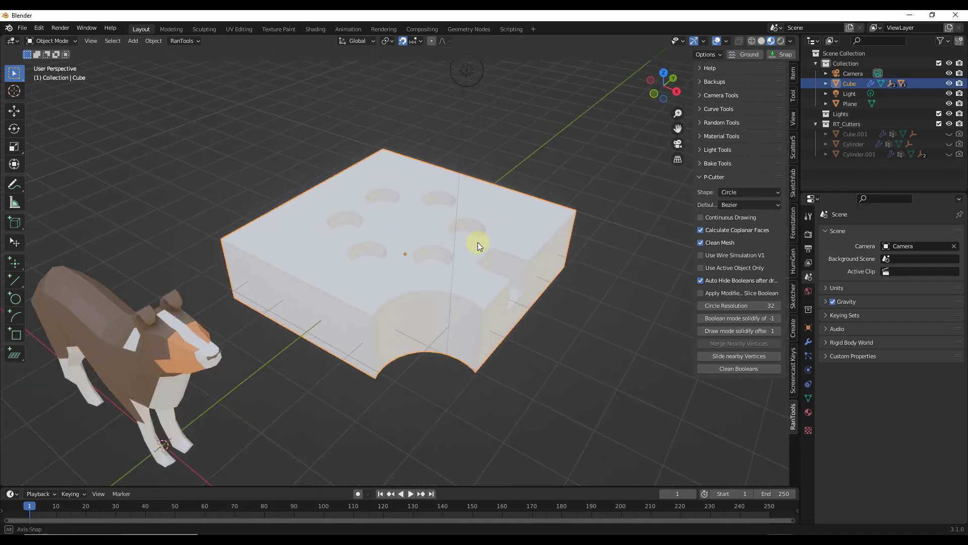
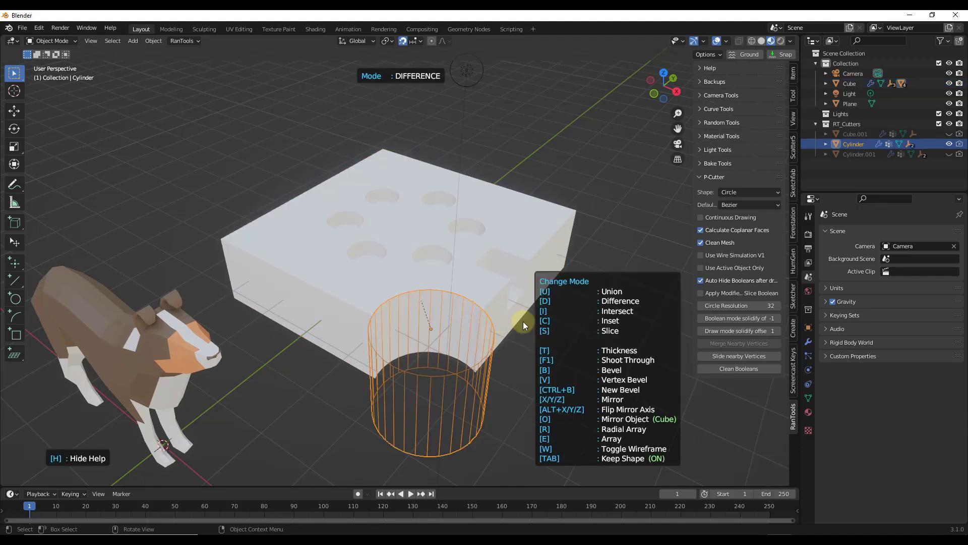
# Try the Slice and Inset modes on the cylinder cutter at the slab's corner and return it to Difference
pyautogui.press('s')
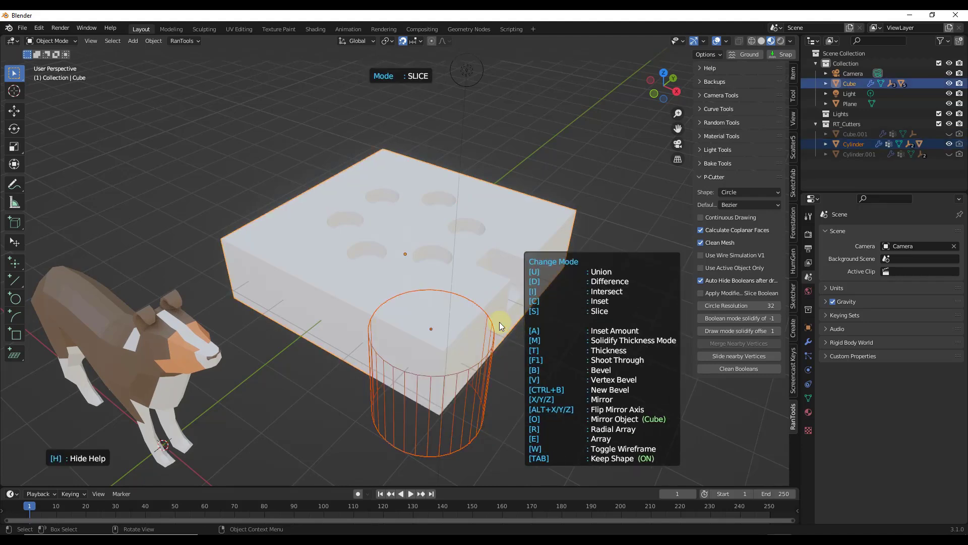
pyautogui.press('c')
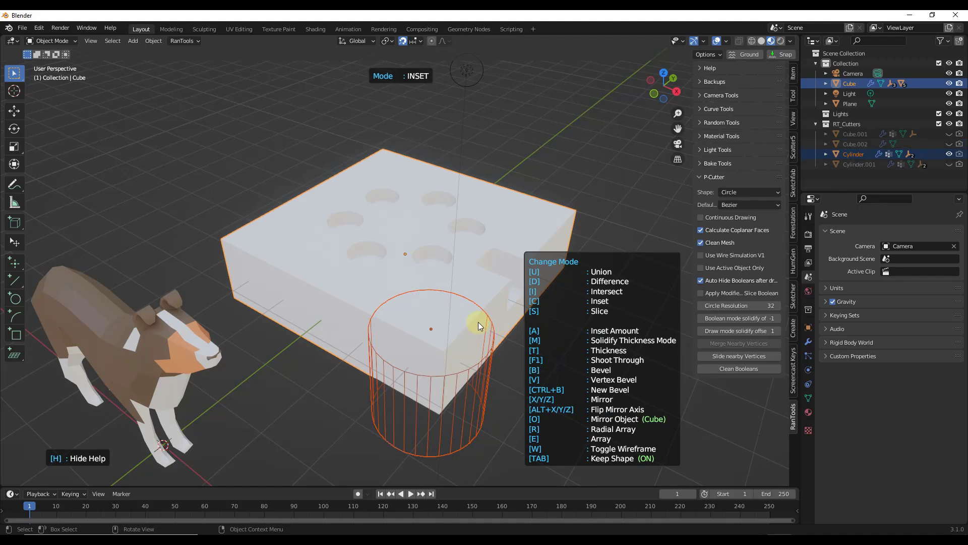
pyautogui.press('d')
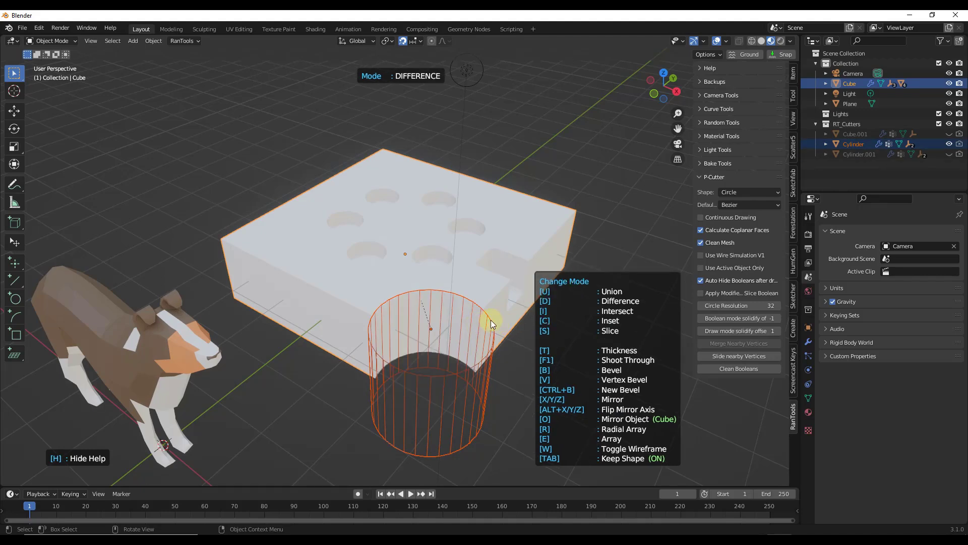
# Set the cylinder cutter's thickness to about 0.91, bevel it with 4 segments about 0.375 wide and confirm
pyautogui.press('t')
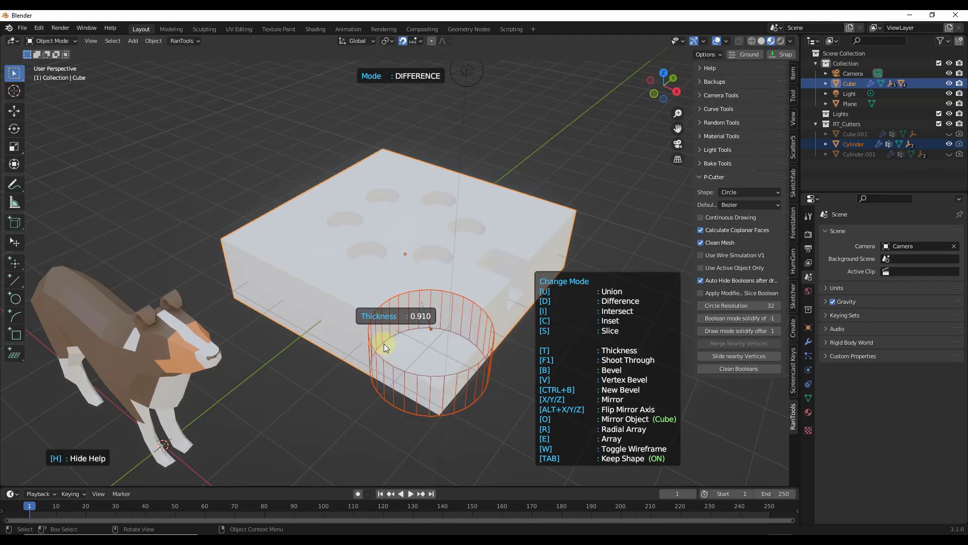
pyautogui.press('b')
pyautogui.scroll(1, 427, 346)
pyautogui.scroll(2, 431, 345)
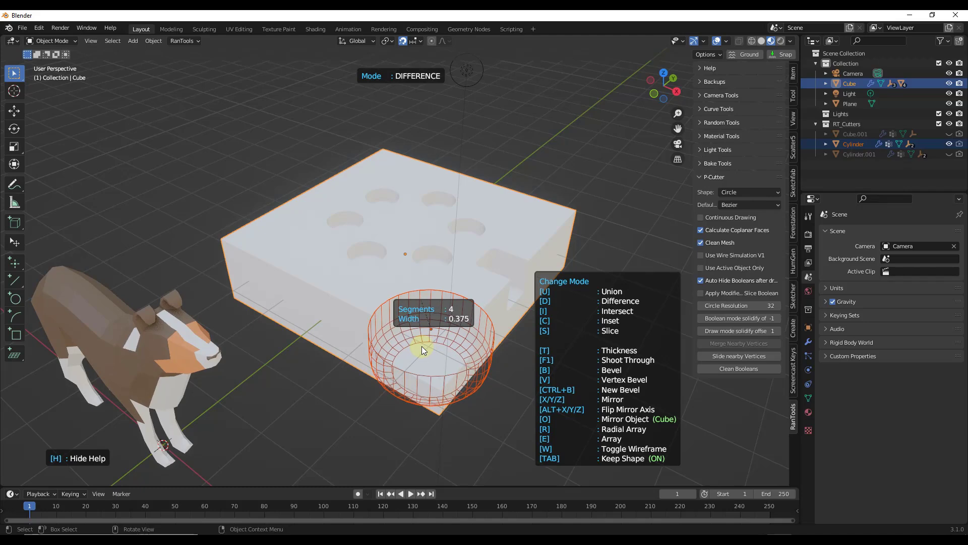
pyautogui.click(421, 346)
pyautogui.moveTo(479, 342); pyautogui.dragTo(568, 233, button='middle')
pyautogui.click(557, 241)
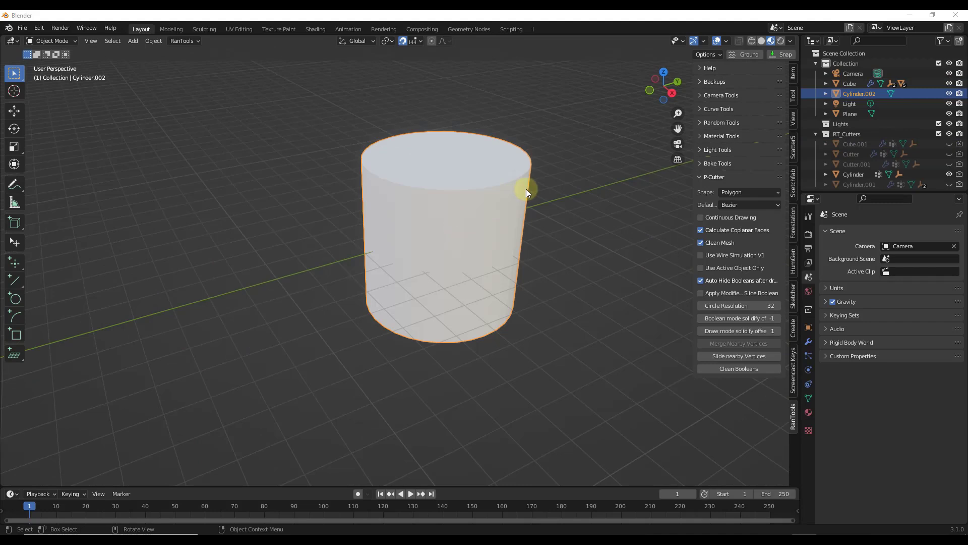
# Start a P-Cutter polygon in Boolean mode on the cylinder's upper face and switch it from Mesh to Strip
pyautogui.scroll(1, 526, 189)
pyautogui.click(462, 221)
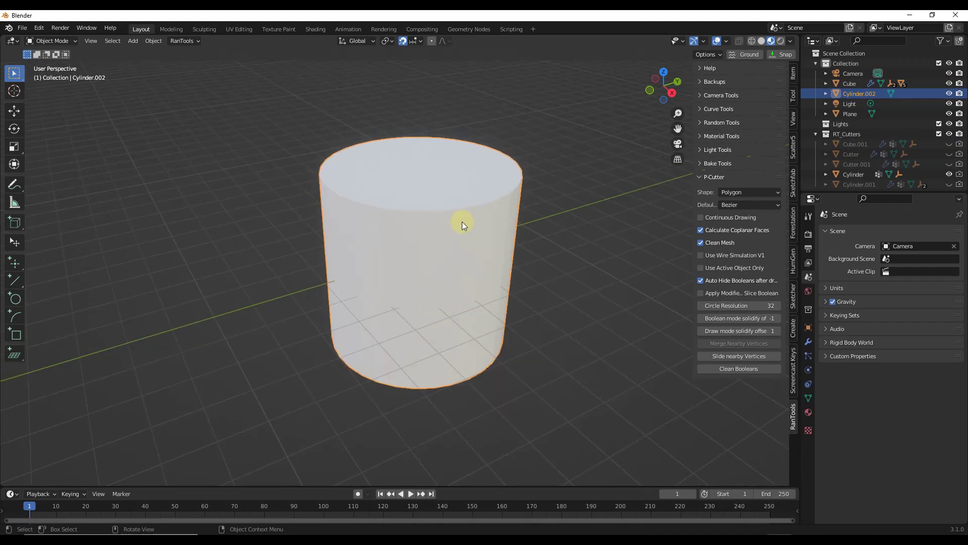
pyautogui.hotkey('shift', 'v')
pyautogui.click(385, 224)
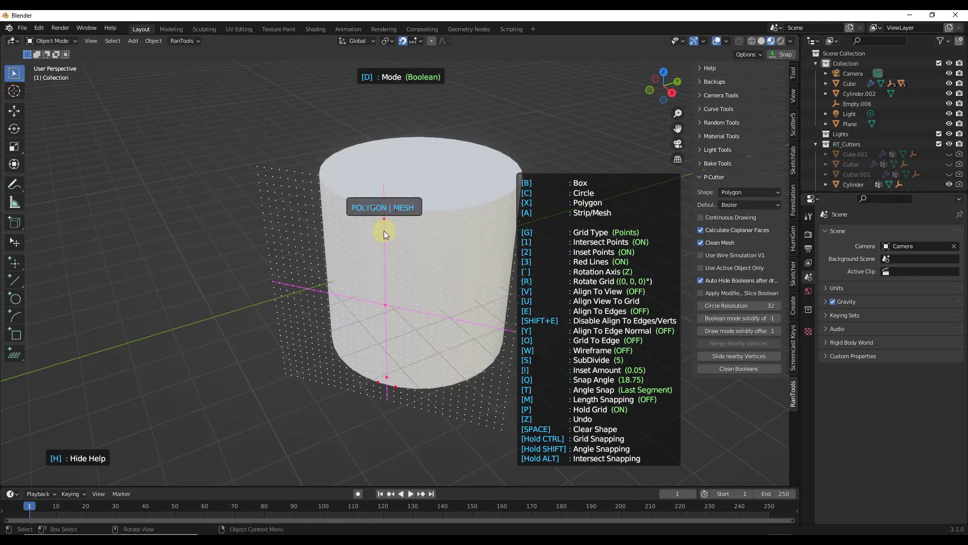
pyautogui.moveTo(419, 182); pyautogui.dragTo(427, 211, button='middle')
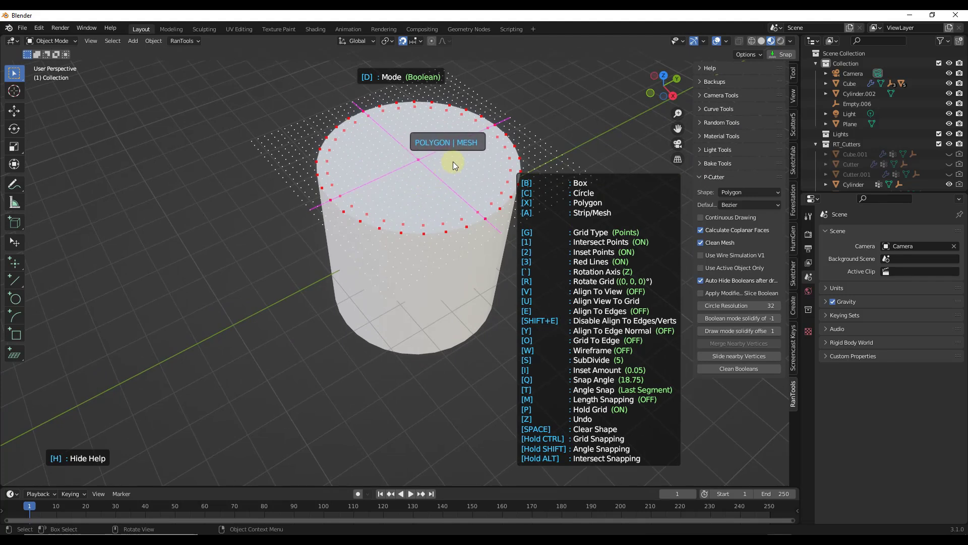
pyautogui.press('a')
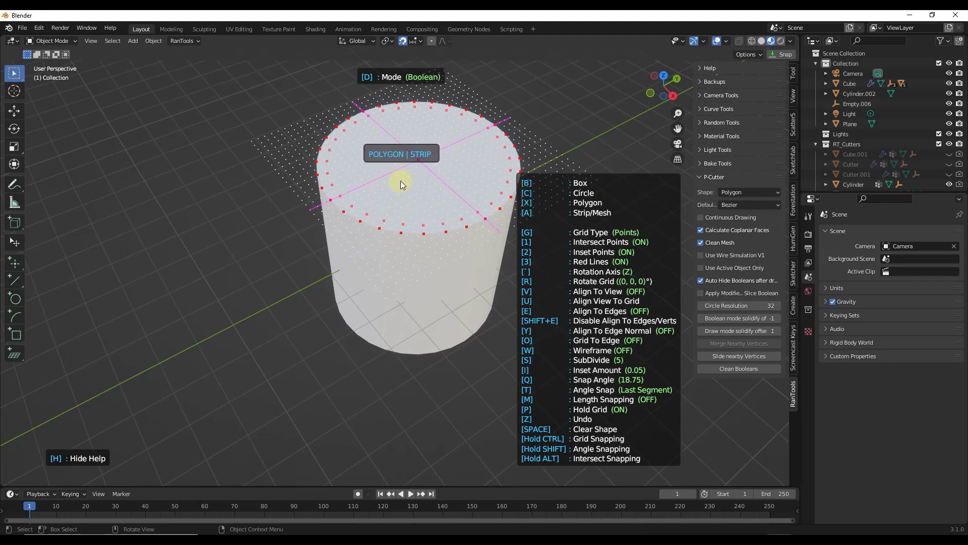
pyautogui.scroll(4, 399, 183)
pyautogui.press('ctrl')
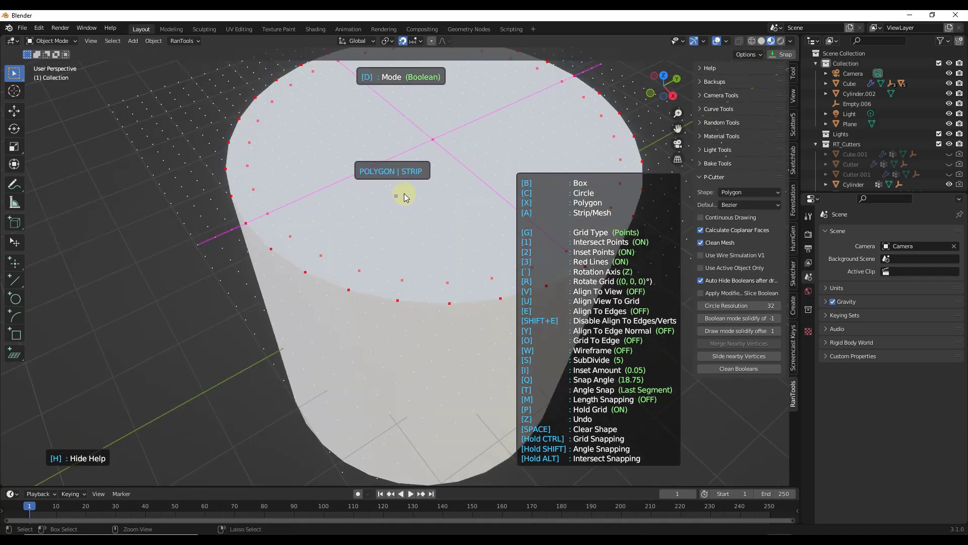
# Draw a four-sided strip with grid snapping on the cylinder's upper face and confirm the Difference cut with a thickness of about 0.98
pyautogui.click(383, 203)
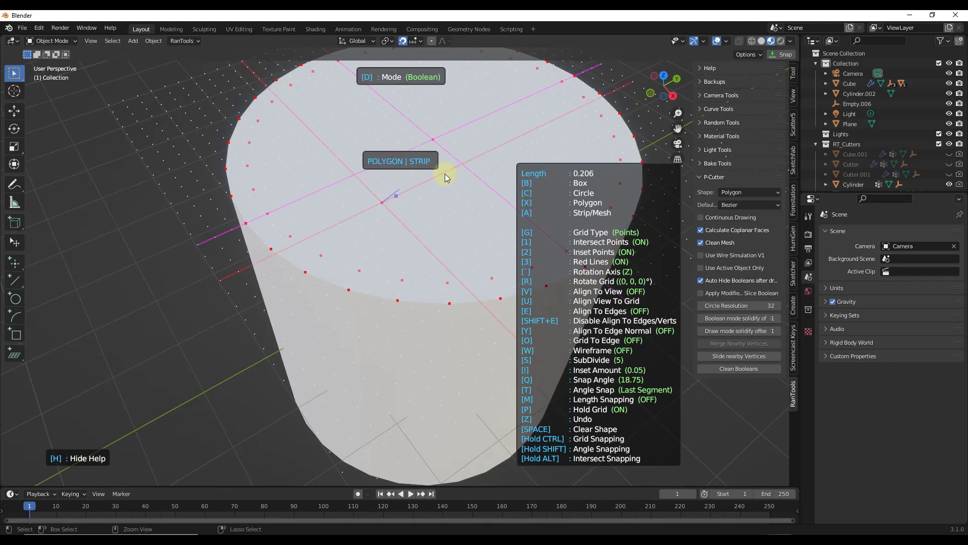
pyautogui.click(524, 134)
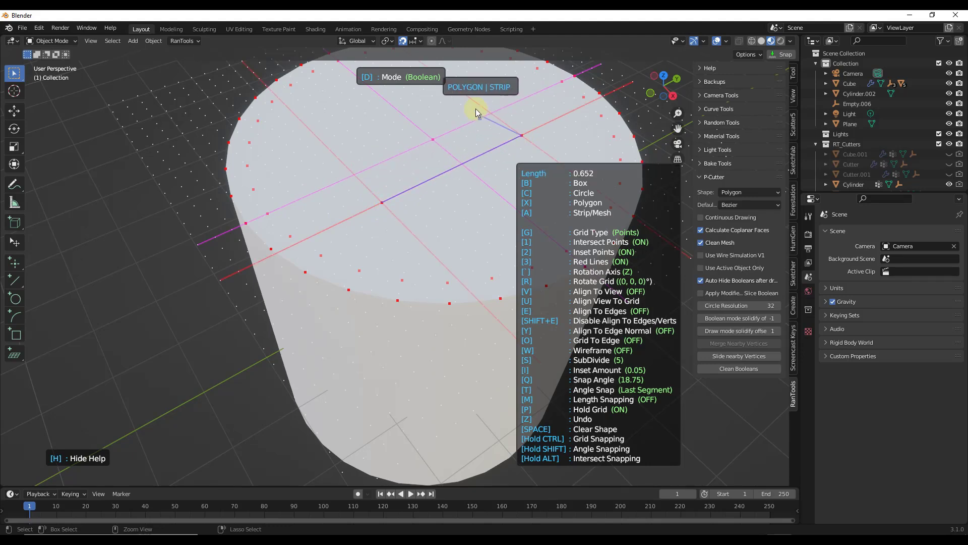
pyautogui.click(464, 93)
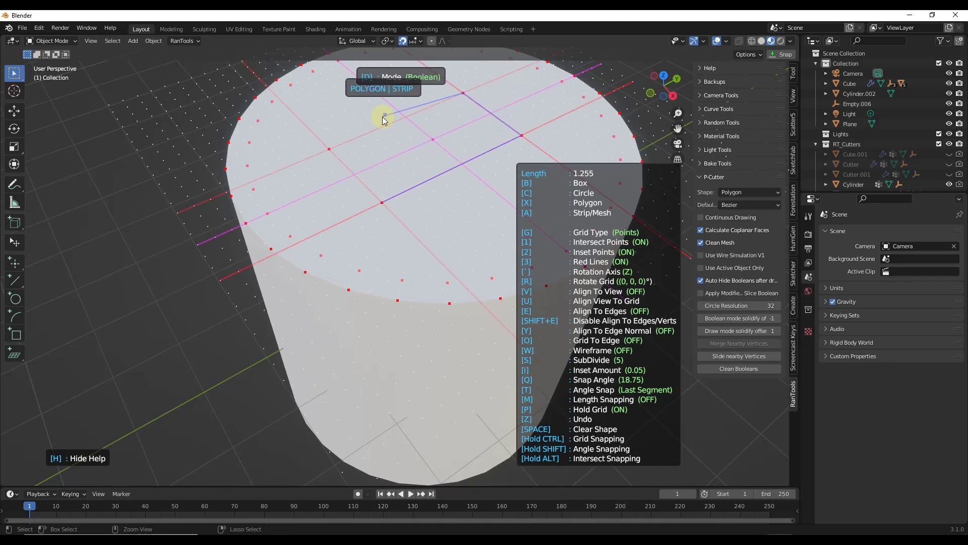
pyautogui.click(381, 128)
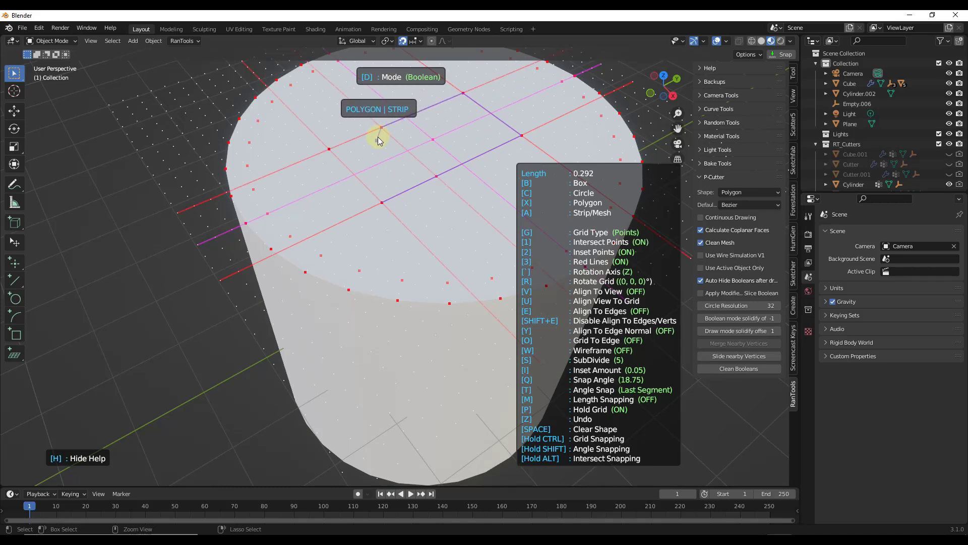
pyautogui.click(353, 175)
pyautogui.click(353, 176)
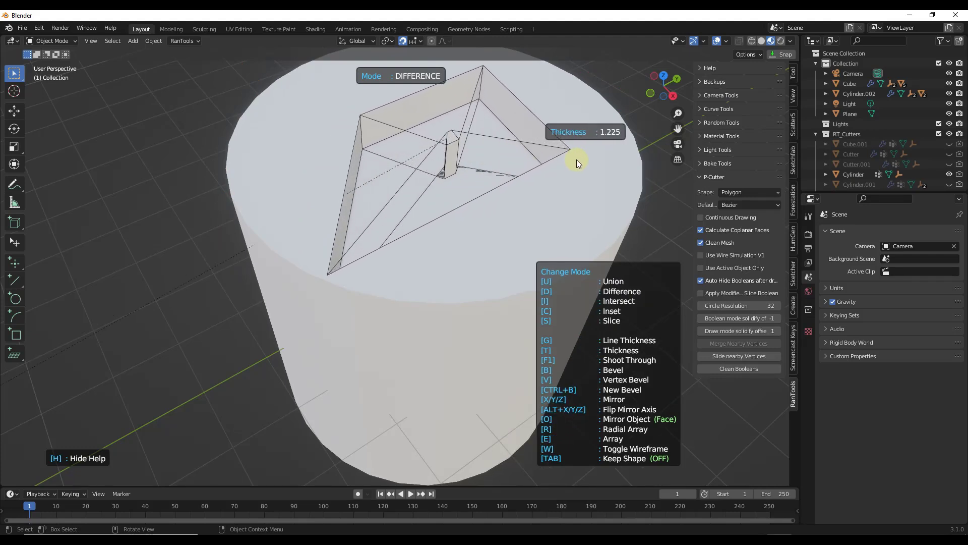
pyautogui.click(492, 170)
pyautogui.moveTo(492, 169); pyautogui.dragTo(439, 159, button='middle')
pyautogui.scroll(-3, 456, 177)
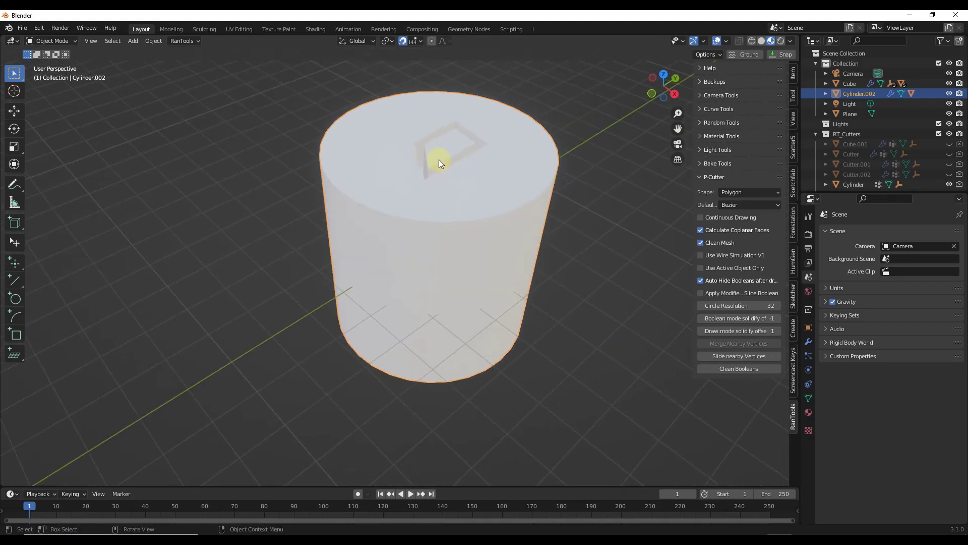
pyautogui.click(495, 225)
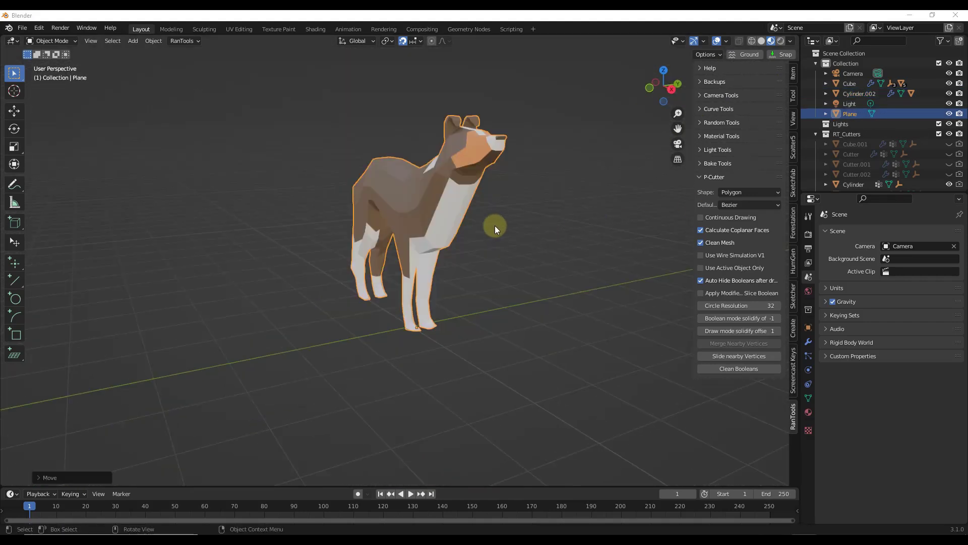
# Browse the light setups for the dog model and pick L_Light_6 with alignment to the object
pyautogui.click(417, 220)
pyautogui.moveTo(417, 220)
pyautogui.mouseDown(button='middle')
pyautogui.moveTo(428, 219)
pyautogui.moveTo(400, 211)
pyautogui.mouseUp(button='middle')
pyautogui.press('d')
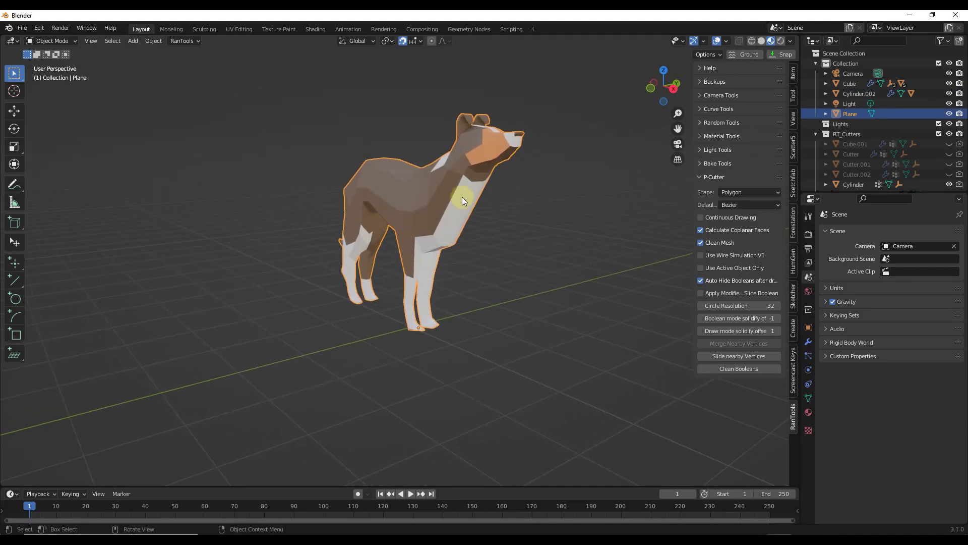
pyautogui.hotkey('shift', 'l')
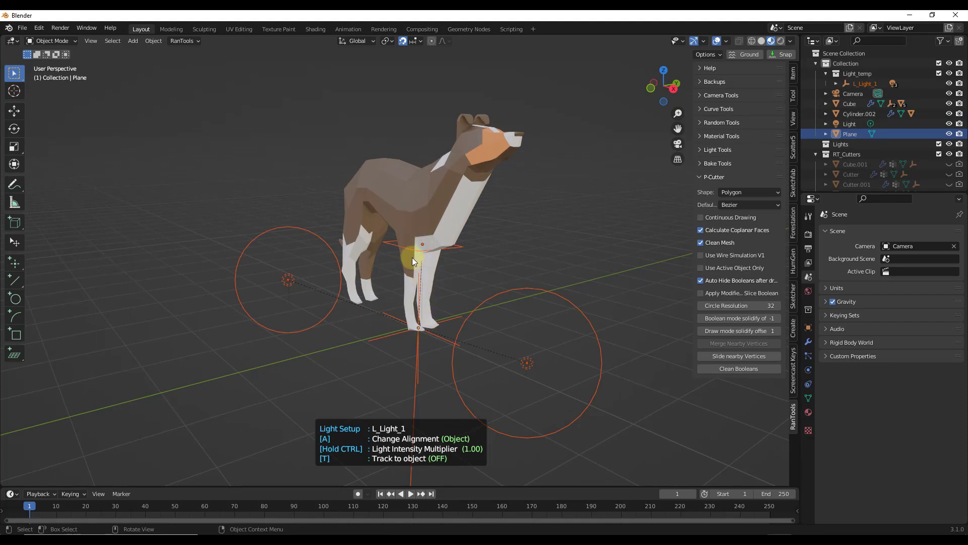
pyautogui.scroll(2, 425, 281)
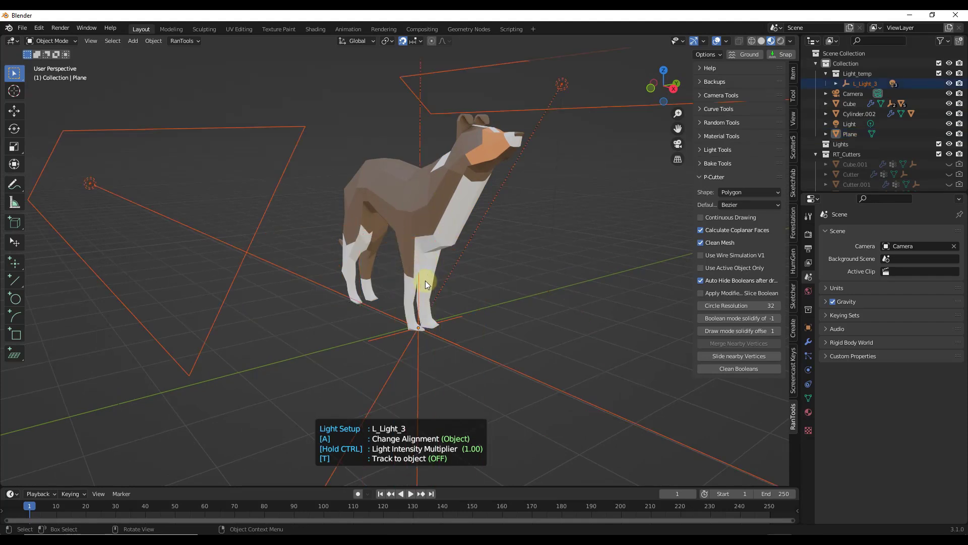
pyautogui.scroll(1, 428, 279)
pyautogui.scroll(-2, 429, 279)
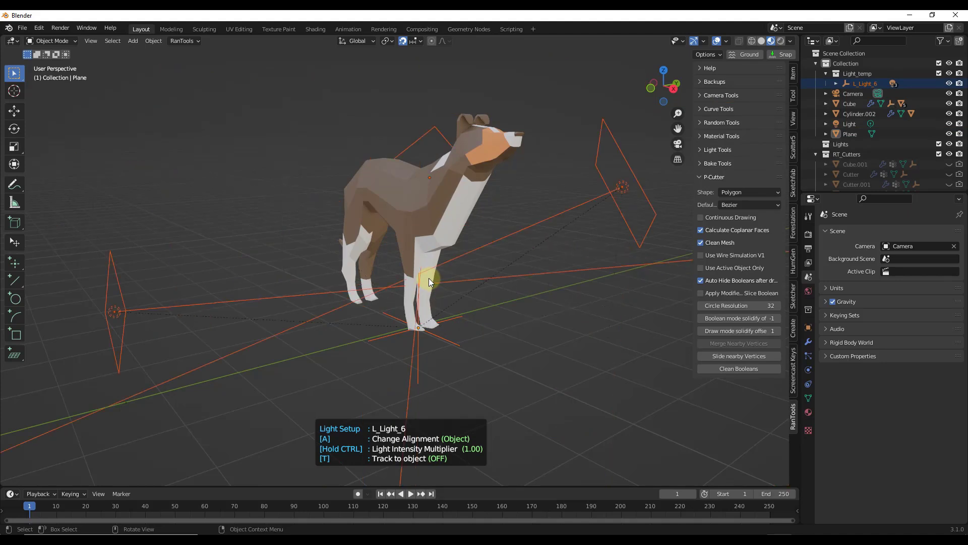
# Switch the viewport to Rendered shading and choose the L_Light_5 light setup for the dog model
pyautogui.click(781, 41)
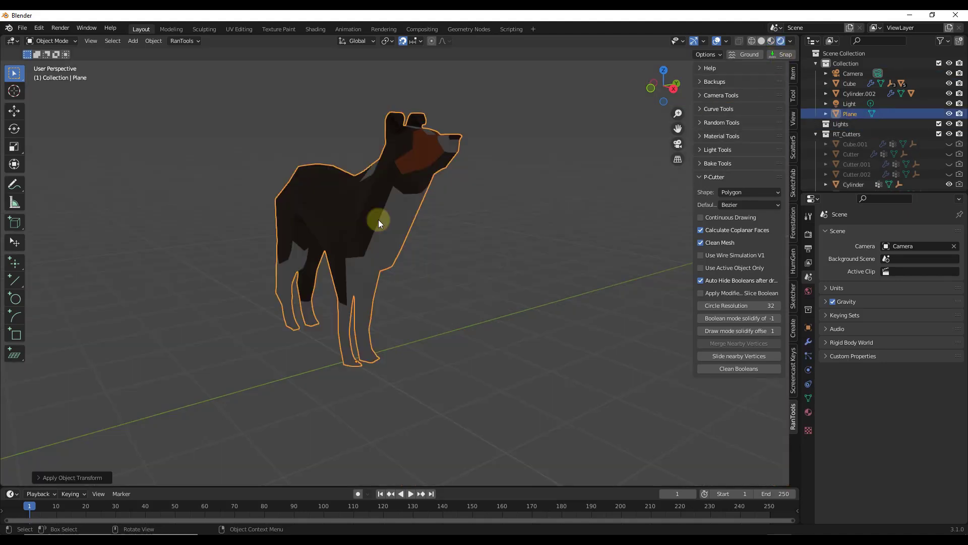
pyautogui.hotkey('shift', 'l')
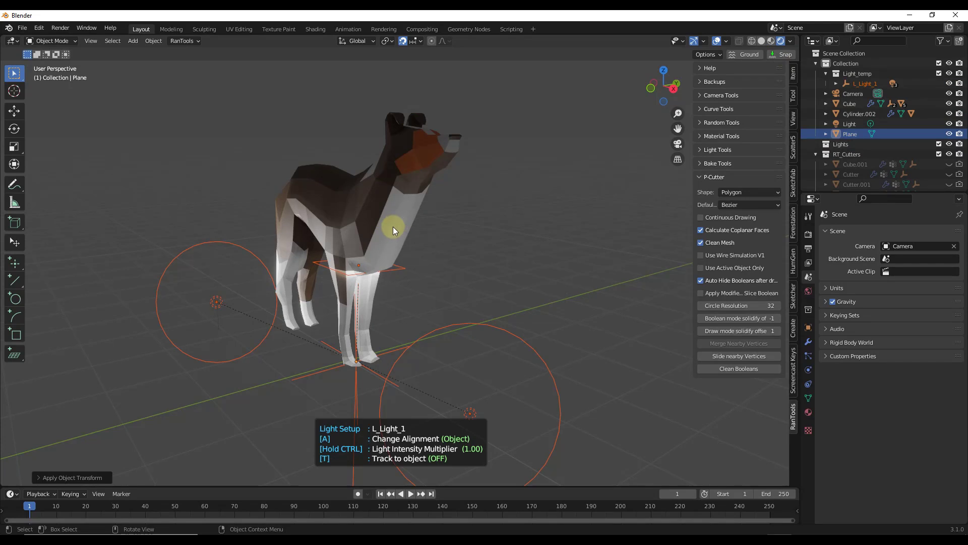
pyautogui.scroll(-1, 391, 263)
pyautogui.scroll(-4, 394, 263)
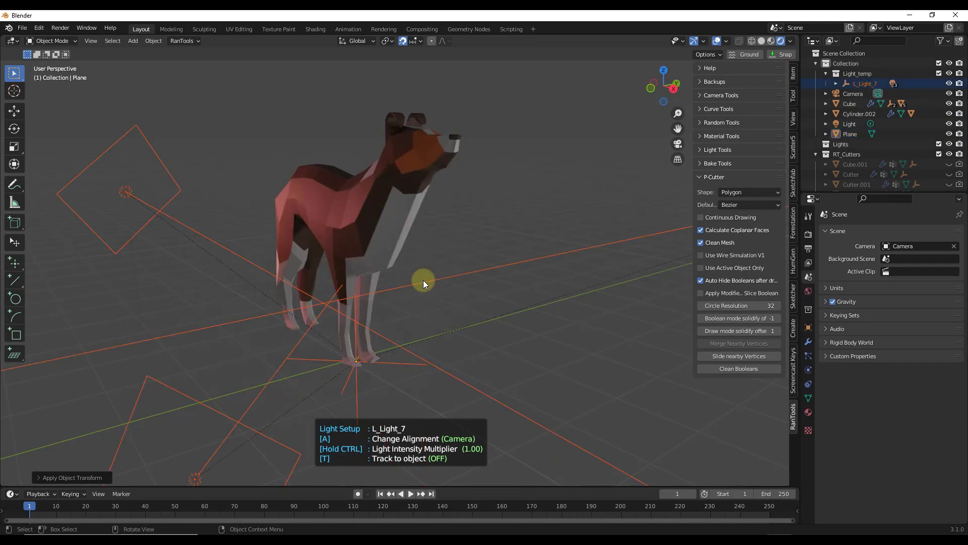
pyautogui.scroll(4, 422, 280)
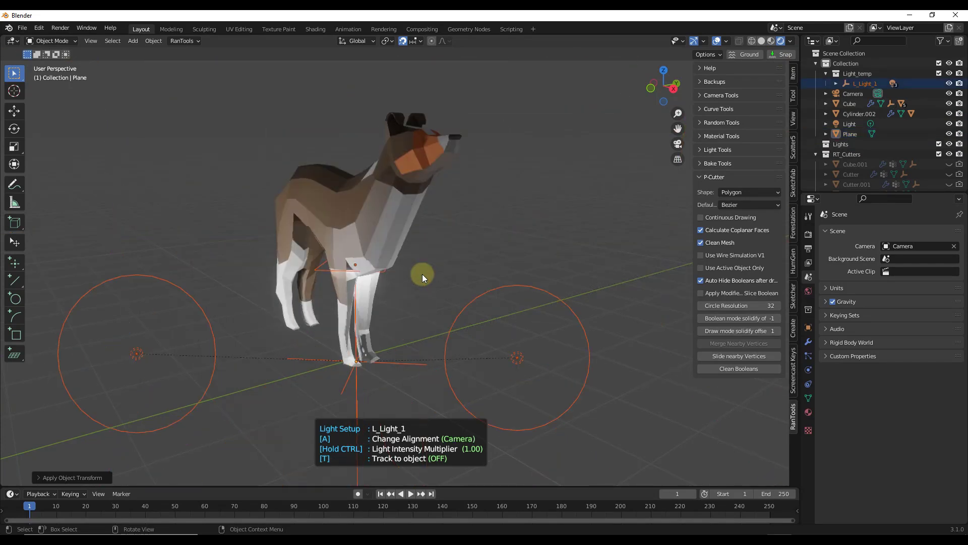
pyautogui.scroll(-4, 422, 272)
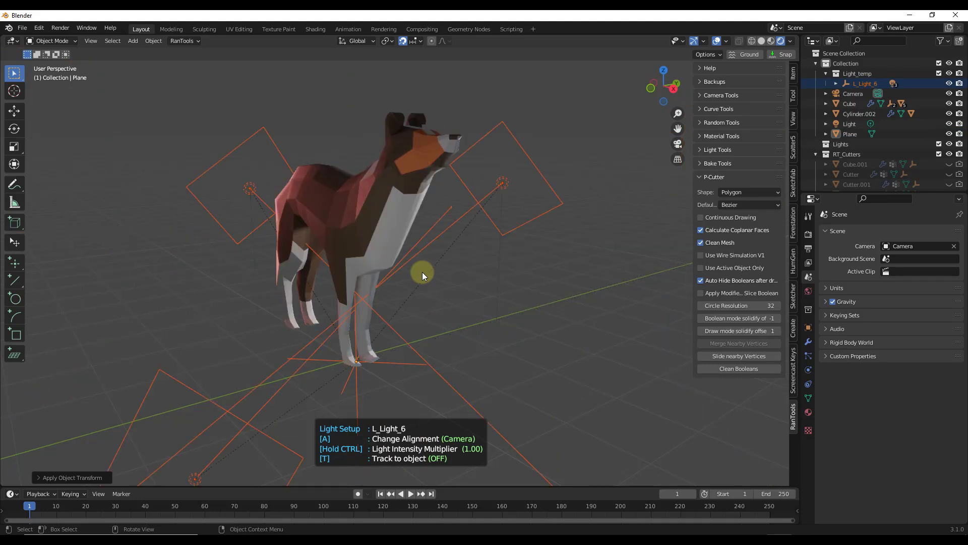
pyautogui.scroll(1, 422, 272)
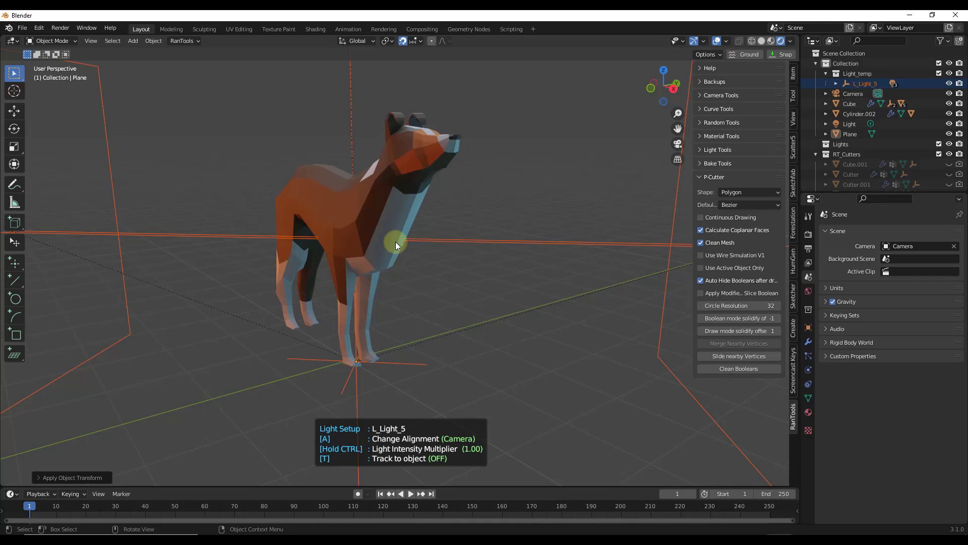
# Change the light setup's alignment to Object
pyautogui.press('a')
pyautogui.press('a')
pyautogui.press('a')
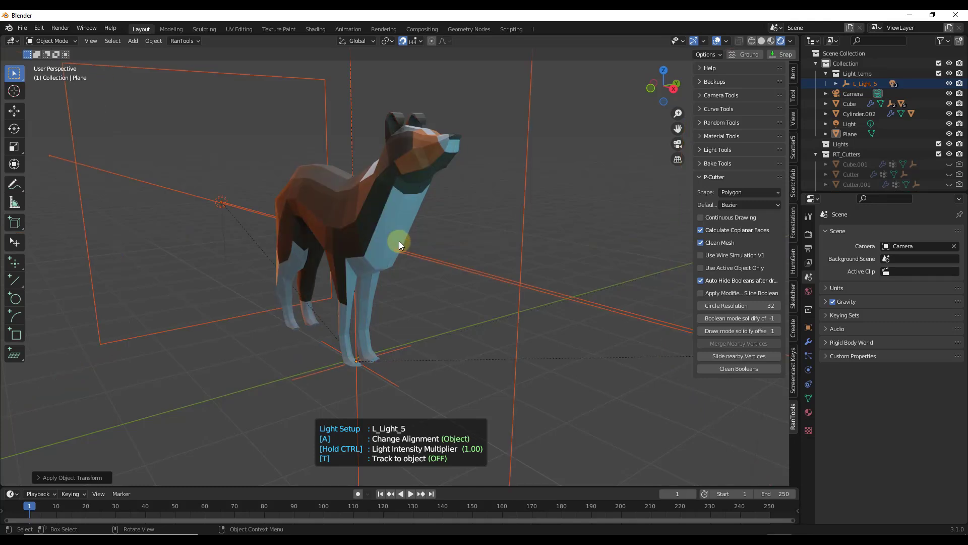
# Set the light intensity multiplier to about 2.96, turn on Track to object and confirm the light setup
pyautogui.press('ctrl')
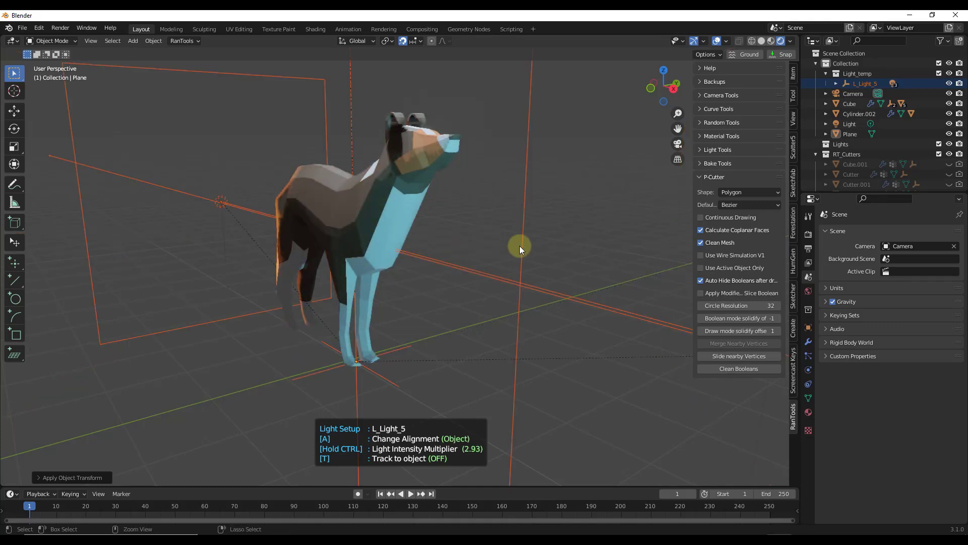
pyautogui.press('ctrl')
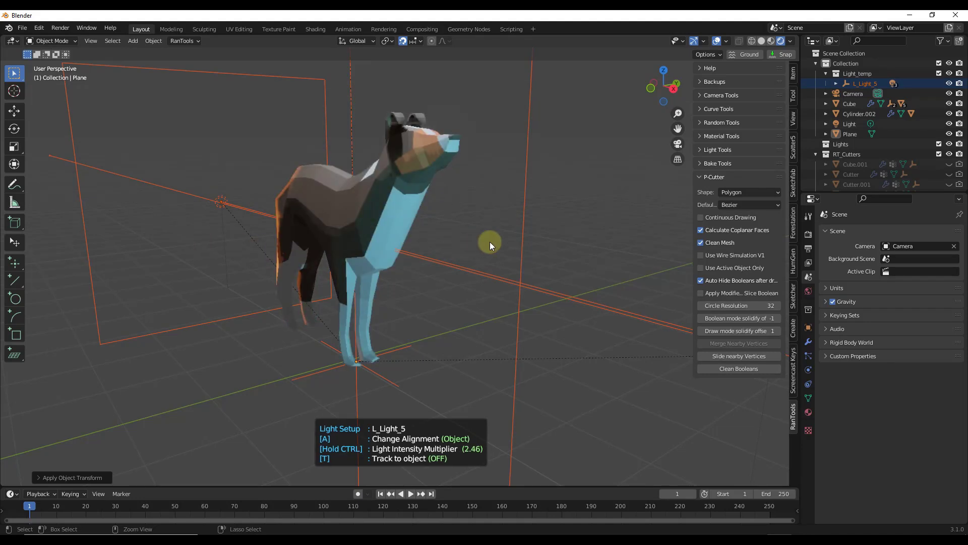
pyautogui.press('ctrl')
pyautogui.press('t')
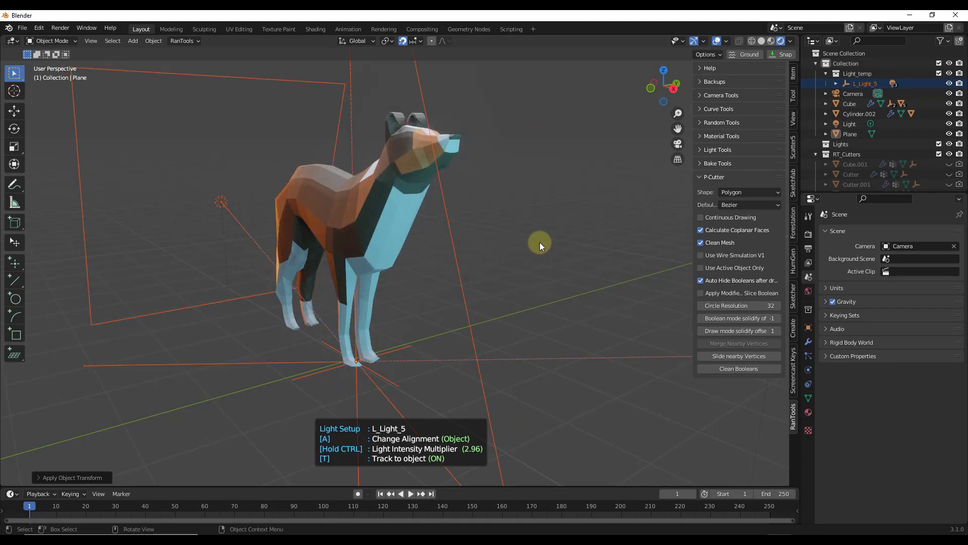
pyautogui.click(383, 238)
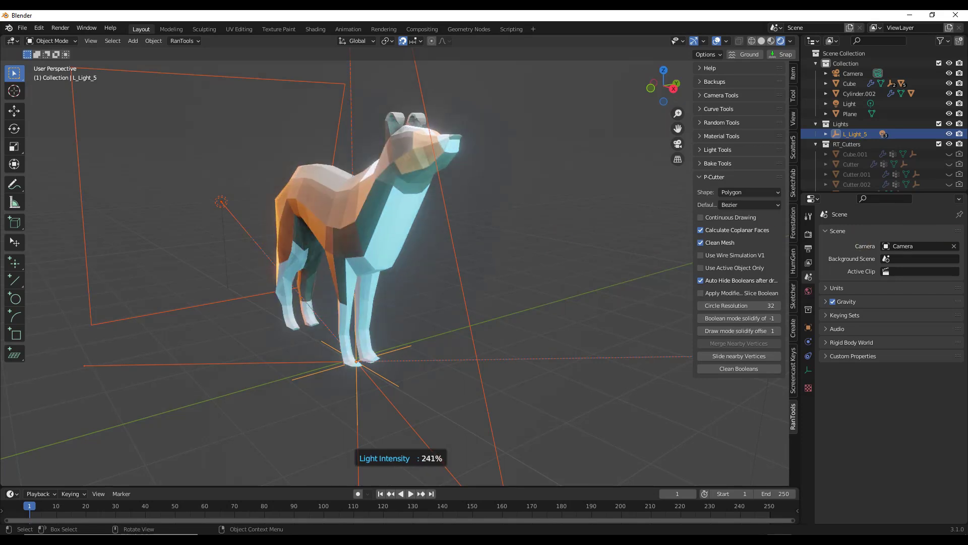
# Scale the intensity of the L_Light_5 lights to about 241%
pyautogui.click(904, 209)
pyautogui.scroll(-6, 428, 220)
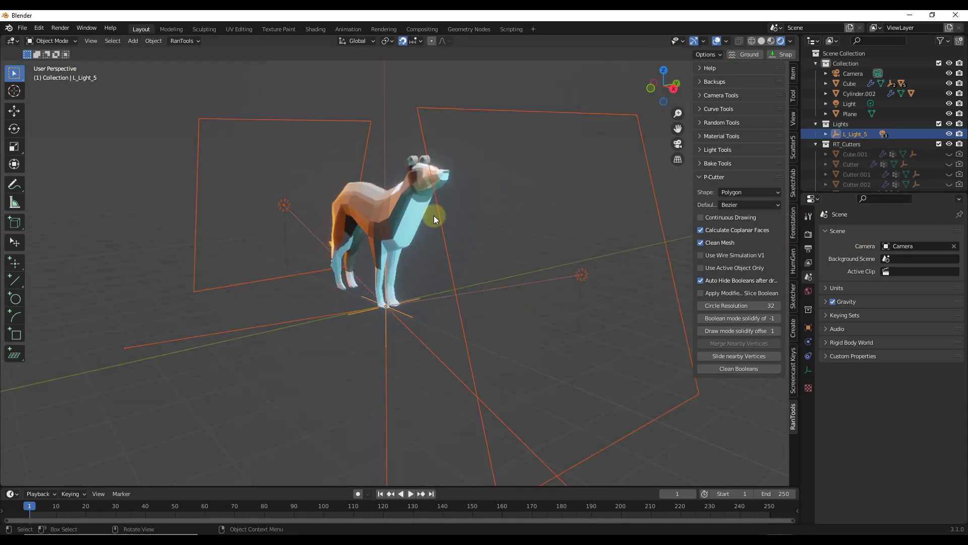
pyautogui.scroll(3, 420, 222)
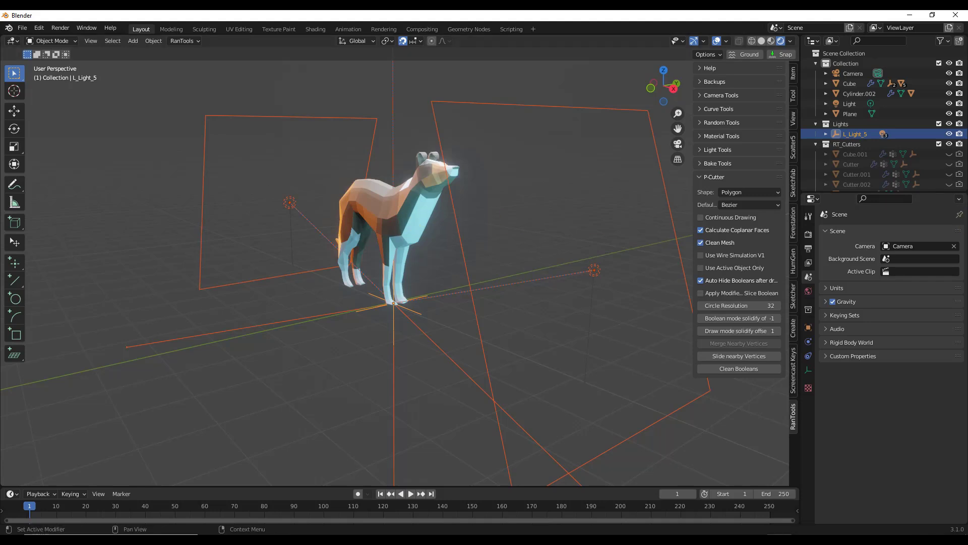
# Preview the available backdrop designs around the dog model and add BD_BackDrop_6
pyautogui.hotkey('ctrl', 'shift', 'b')
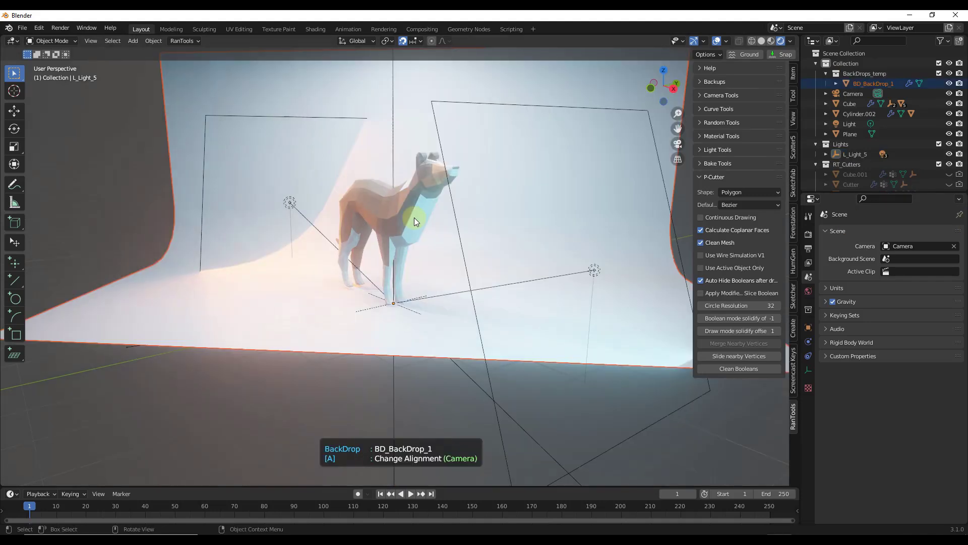
pyautogui.moveTo(379, 220); pyautogui.dragTo(407, 217, button='middle')
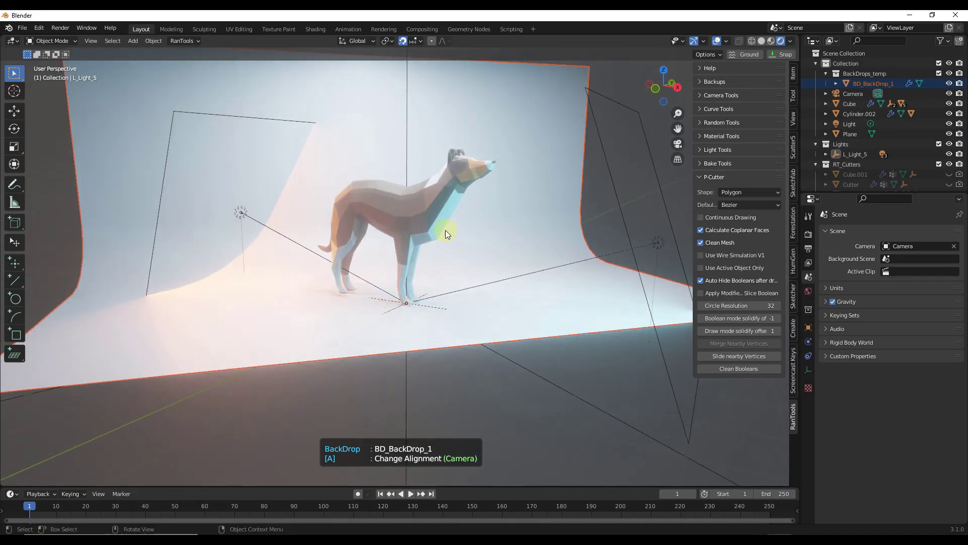
pyautogui.scroll(-1, 447, 231)
pyautogui.scroll(-1, 447, 233)
pyautogui.scroll(-1, 447, 234)
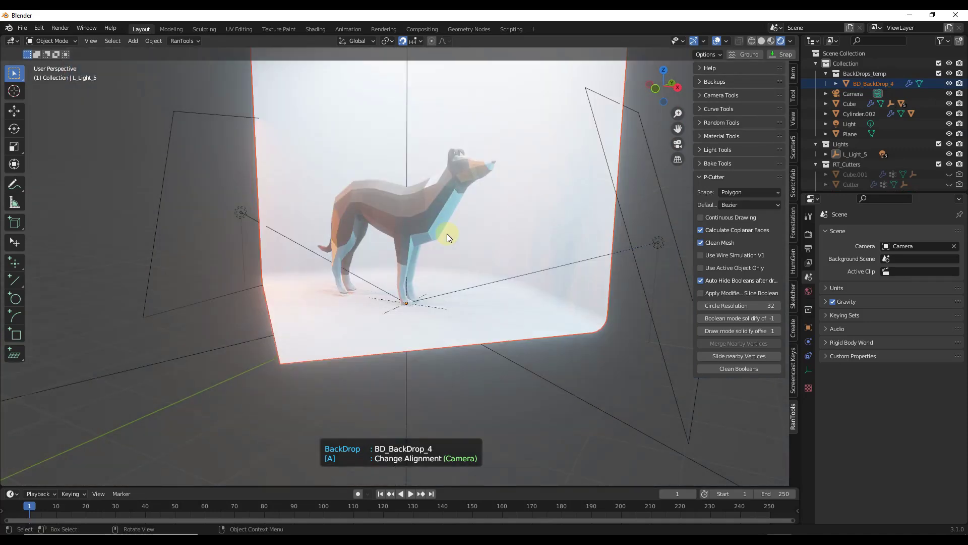
pyautogui.scroll(-1, 446, 234)
pyautogui.scroll(-2, 447, 234)
pyautogui.scroll(-3, 447, 234)
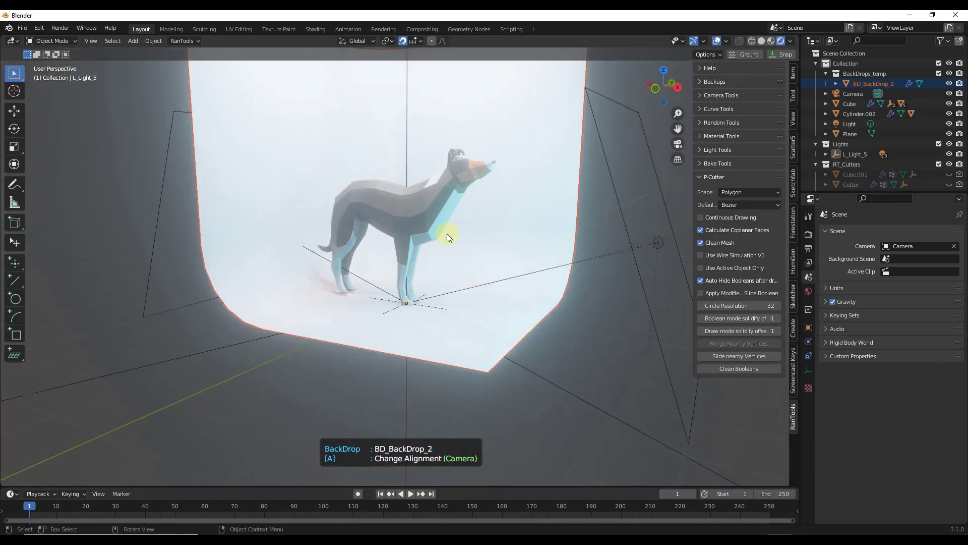
pyautogui.scroll(-2, 446, 233)
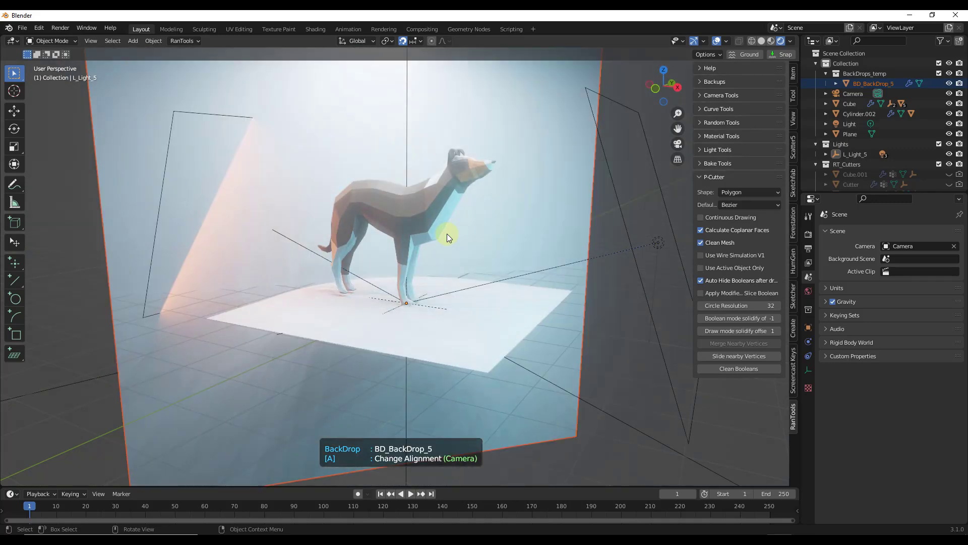
pyautogui.scroll(-1, 449, 235)
pyautogui.scroll(-1, 450, 235)
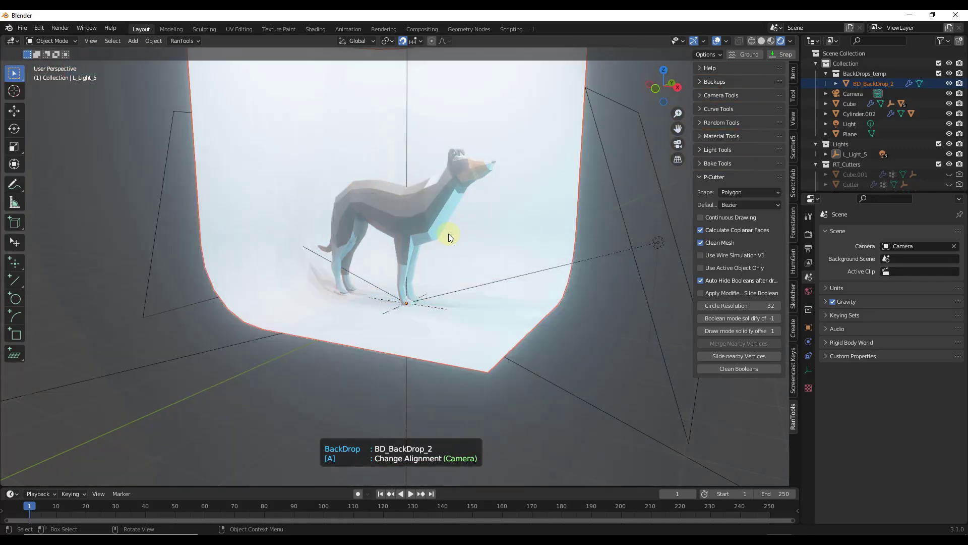
pyautogui.scroll(-1, 450, 235)
pyautogui.scroll(-2, 449, 234)
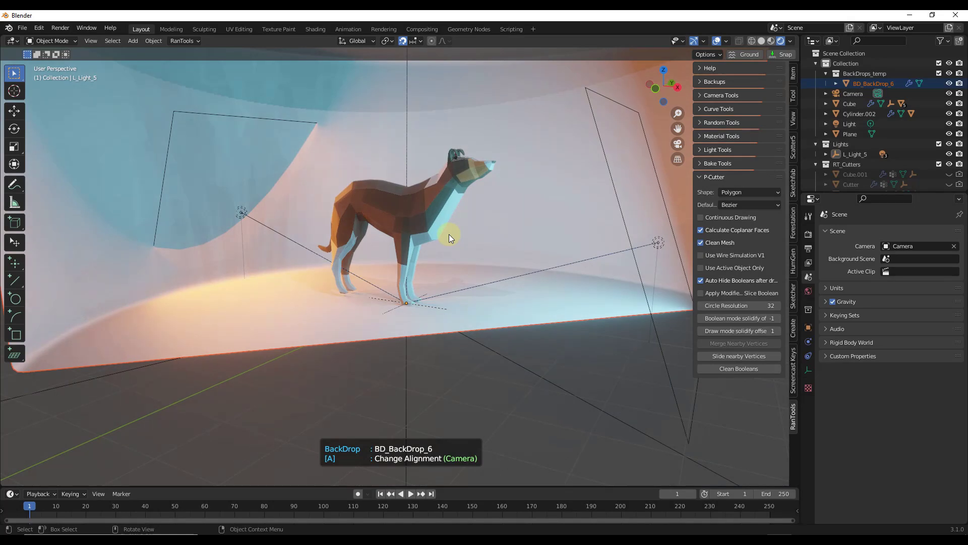
pyautogui.moveTo(449, 234); pyautogui.dragTo(414, 215, button='middle')
pyautogui.click(440, 208)
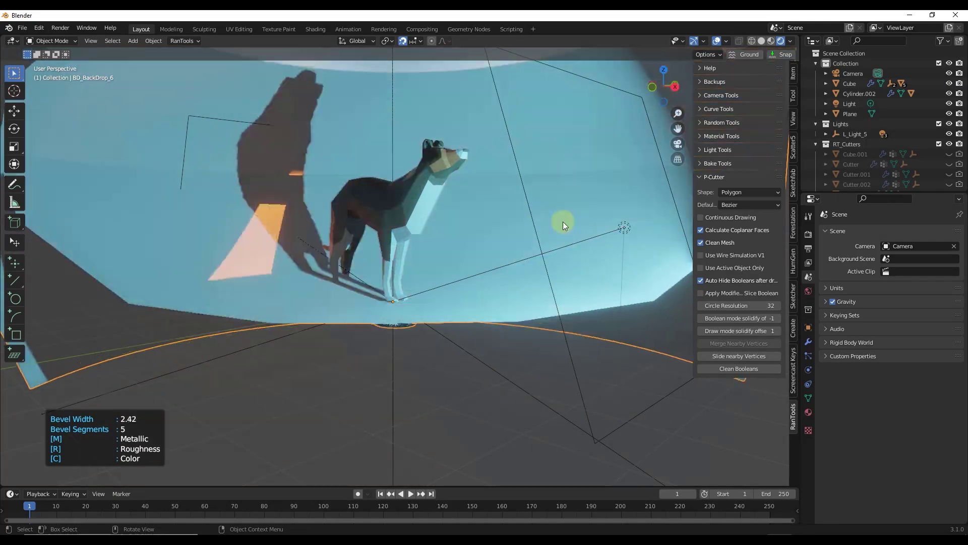
# Adjust the backdrop's bevel width and segments, recolour it light blue, and confirm the result
pyautogui.scroll(5, 516, 221)
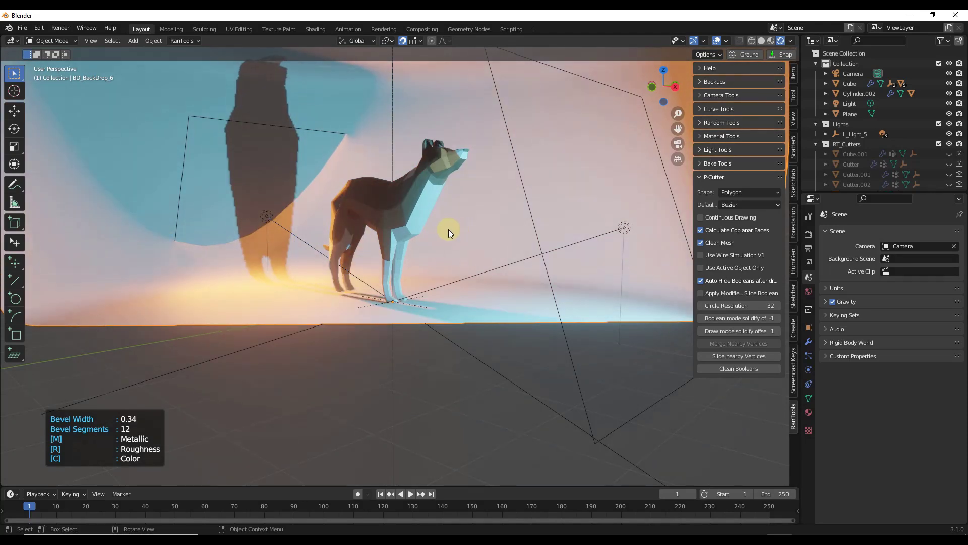
pyautogui.scroll(2, 446, 230)
pyautogui.press('c')
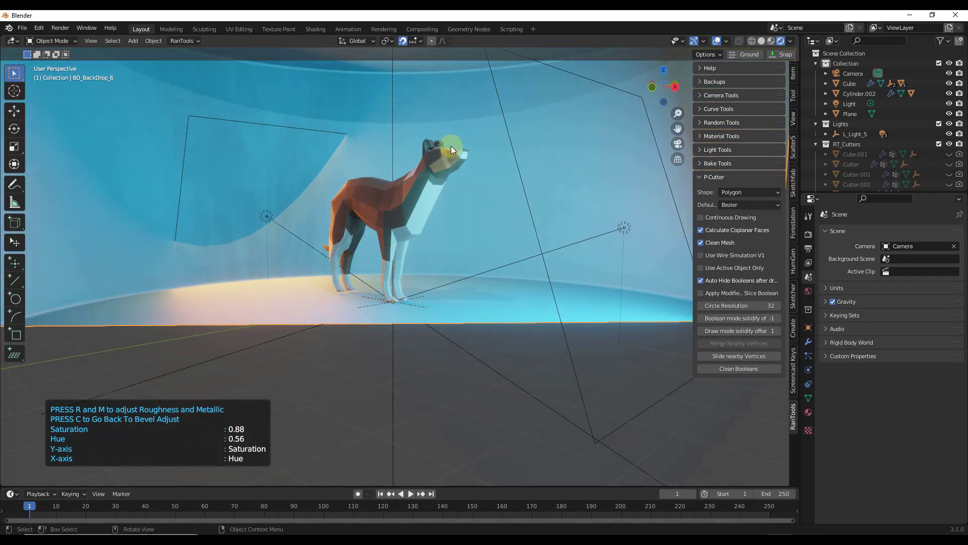
pyautogui.click(450, 146)
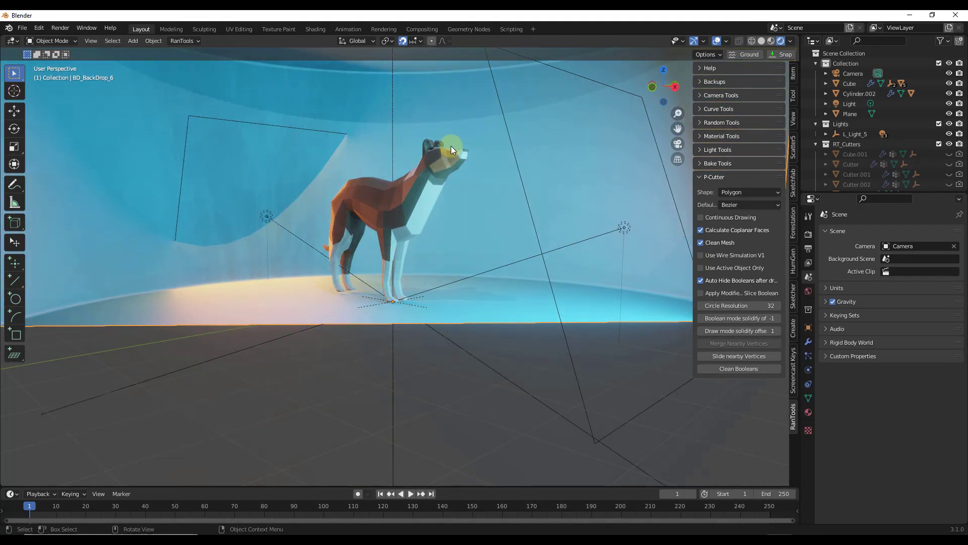
pyautogui.moveTo(451, 173); pyautogui.dragTo(362, 232, button='middle')
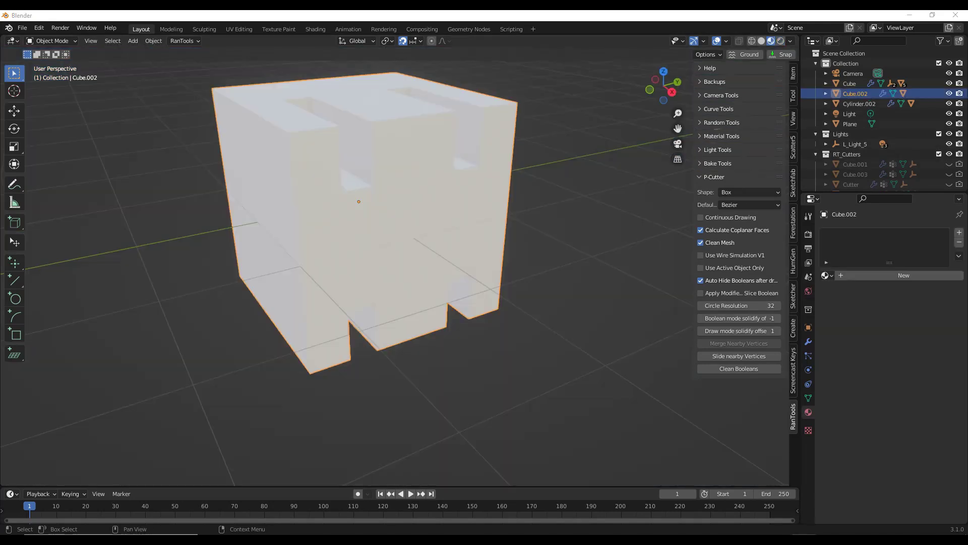
# View the ambientCG website, return to Blender, and browse the AmbientCG materials in the material library for the notched cube
pyautogui.moveTo(967, 84); pyautogui.dragTo(560, 83)
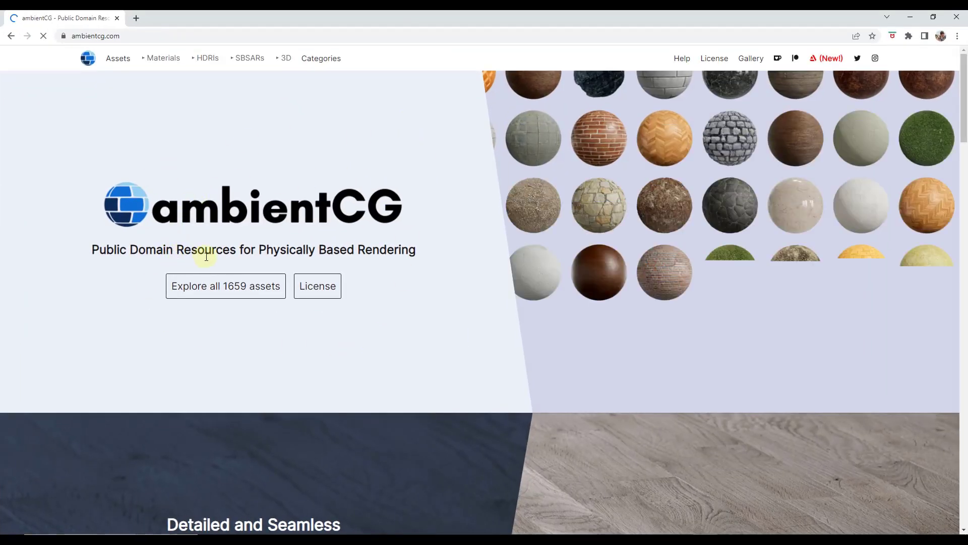
pyautogui.click(912, 16)
pyautogui.moveTo(318, 211); pyautogui.dragTo(350, 194, button='middle')
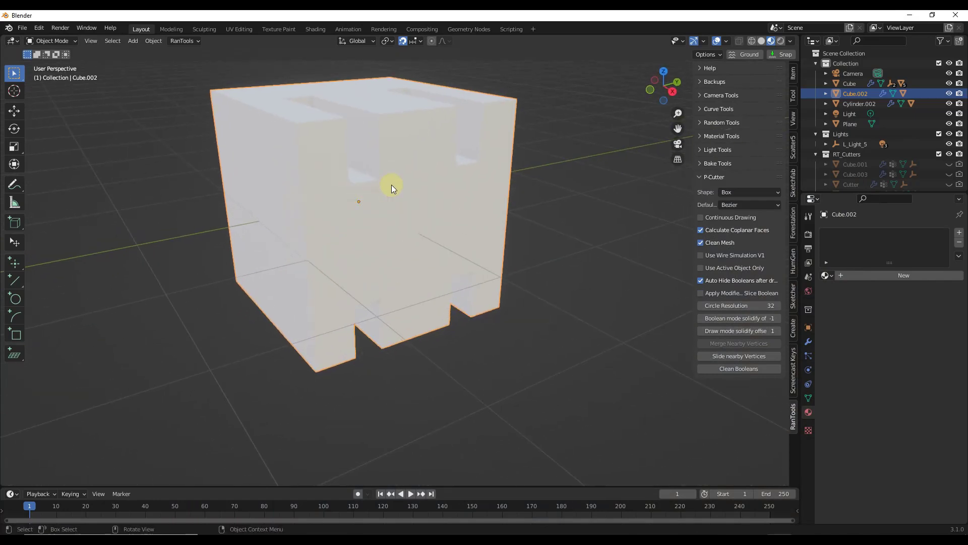
pyautogui.hotkey('shift', 'v')
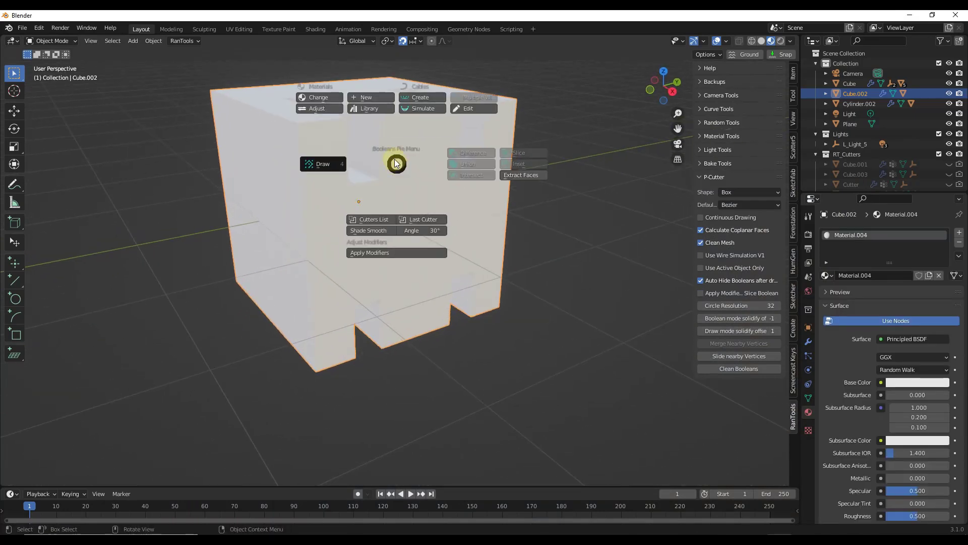
pyautogui.click(369, 108)
pyautogui.click(402, 182)
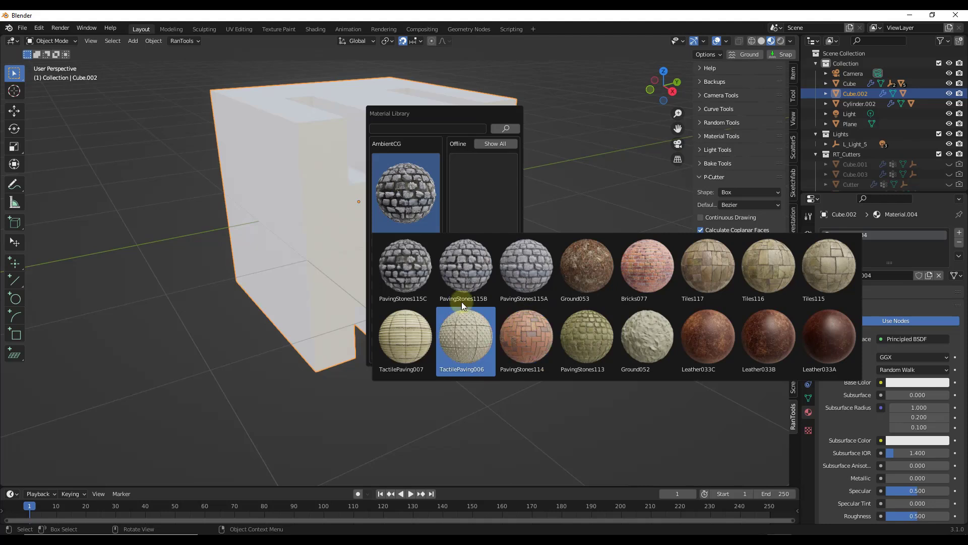
pyautogui.click(404, 188)
# Search the material library for "metal" and apply MetalPlates010 to the cube in the 1K-JPG version
pyautogui.click(400, 129)
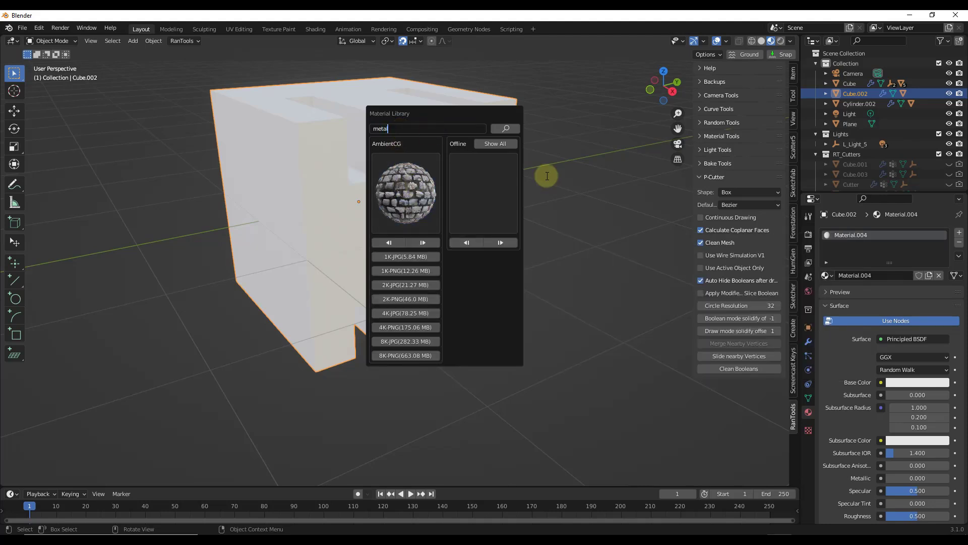
pyautogui.click(506, 128)
pyautogui.click(410, 191)
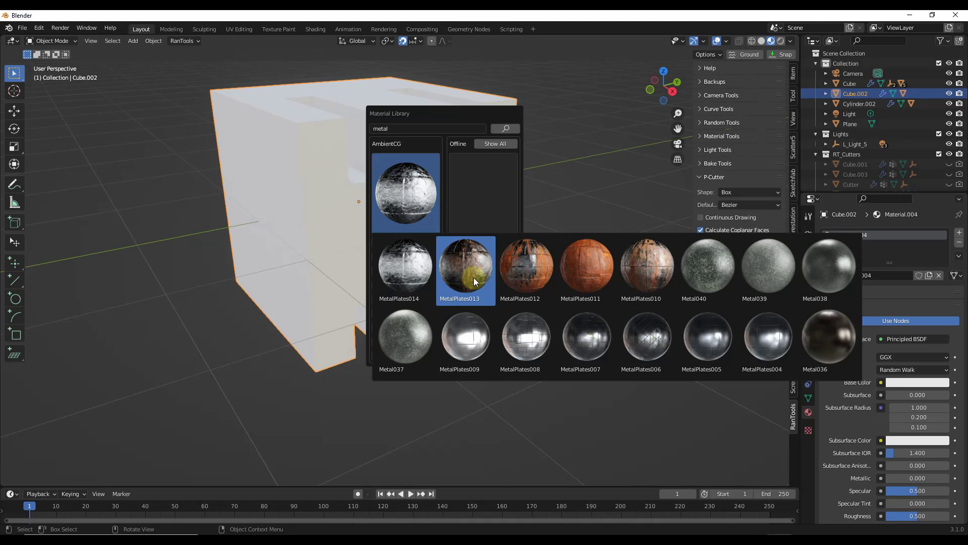
pyautogui.click(641, 276)
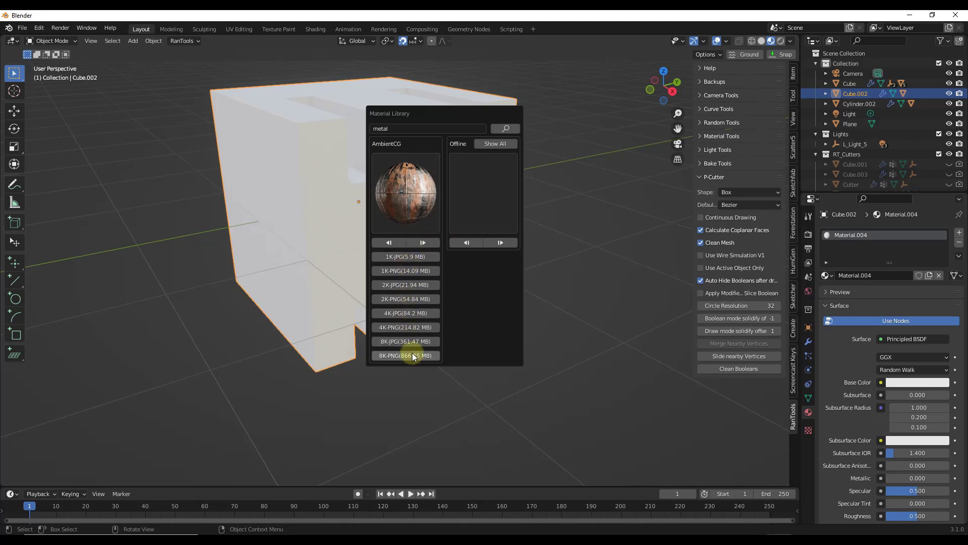
pyautogui.click(414, 256)
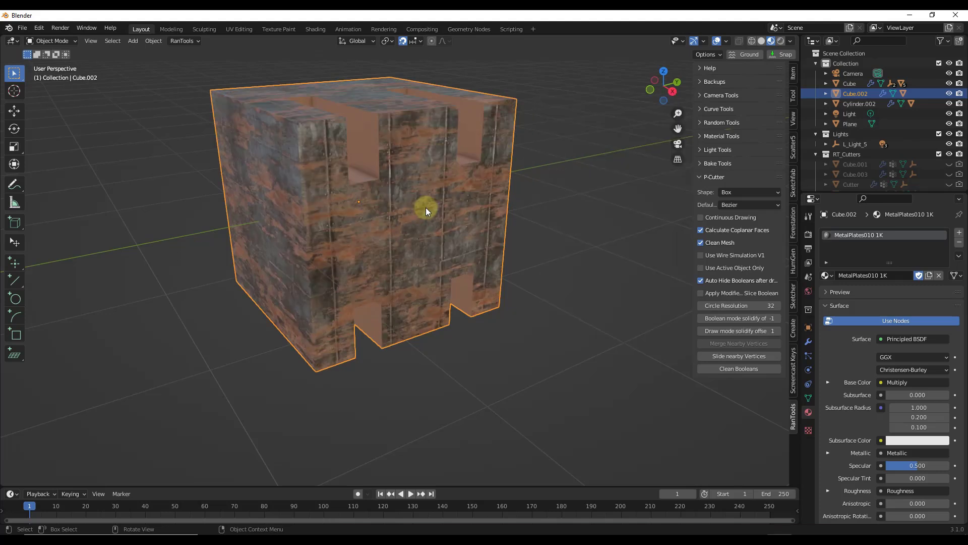
# Adjust the cube's MetalPlates010 material to give it denser tiling and a stronger bump
pyautogui.hotkey('shift', 'q')
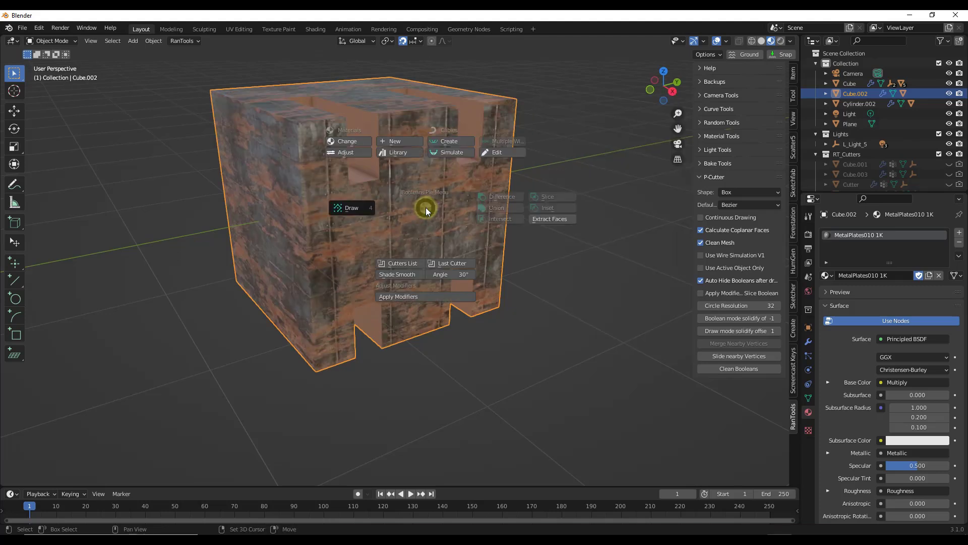
pyautogui.click(344, 153)
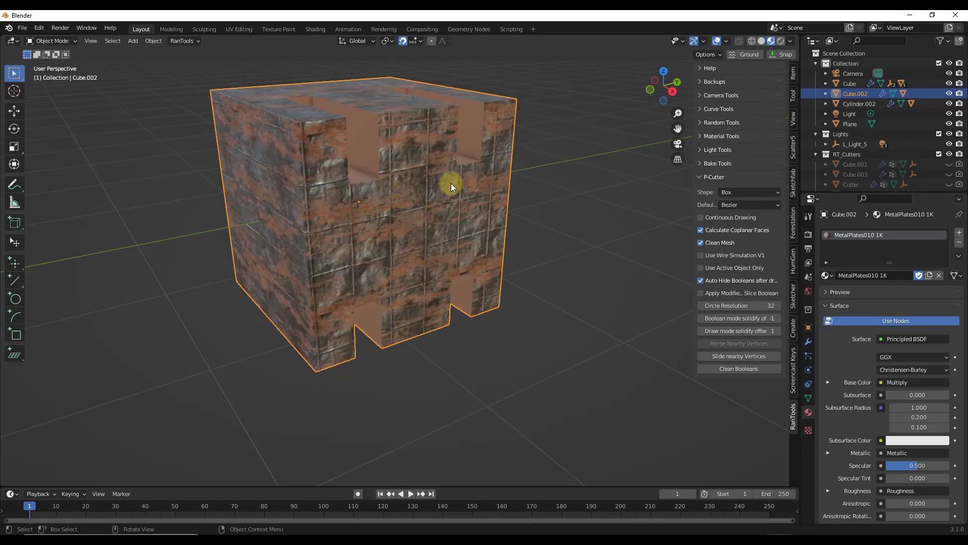
pyautogui.moveTo(422, 183); pyautogui.dragTo(441, 172, button='middle')
pyautogui.hotkey('ctrl', 'shift', 'b')
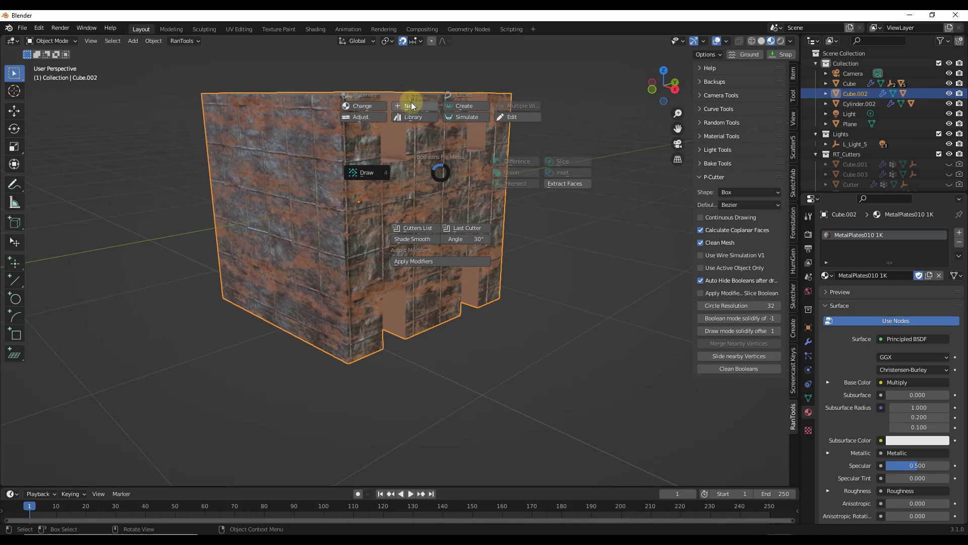
pyautogui.press('Escape')
pyautogui.moveTo(391, 197)
pyautogui.mouseDown(button='middle')
pyautogui.moveTo(402, 198)
pyautogui.moveTo(382, 195)
pyautogui.mouseUp(button='middle')
pyautogui.hotkey('shift', 'm')
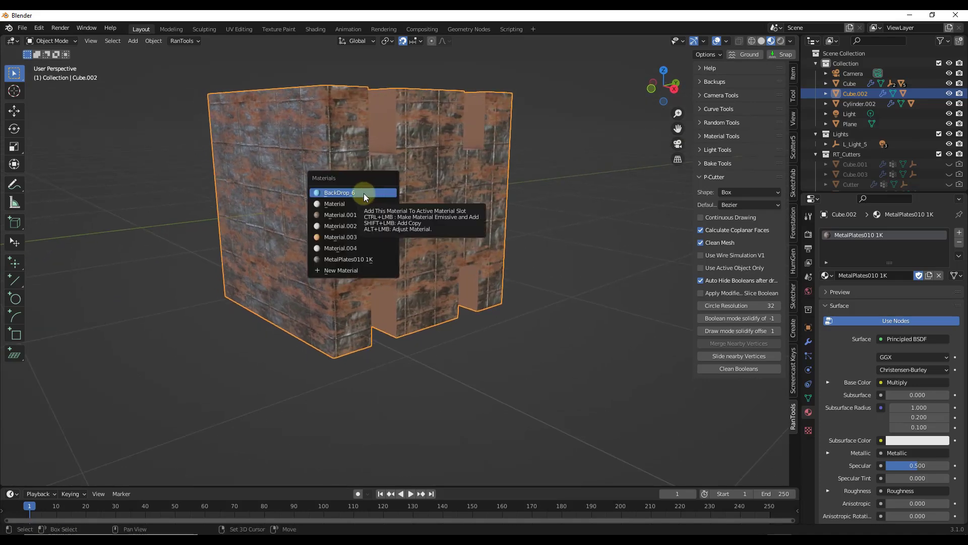
pyautogui.press('Escape')
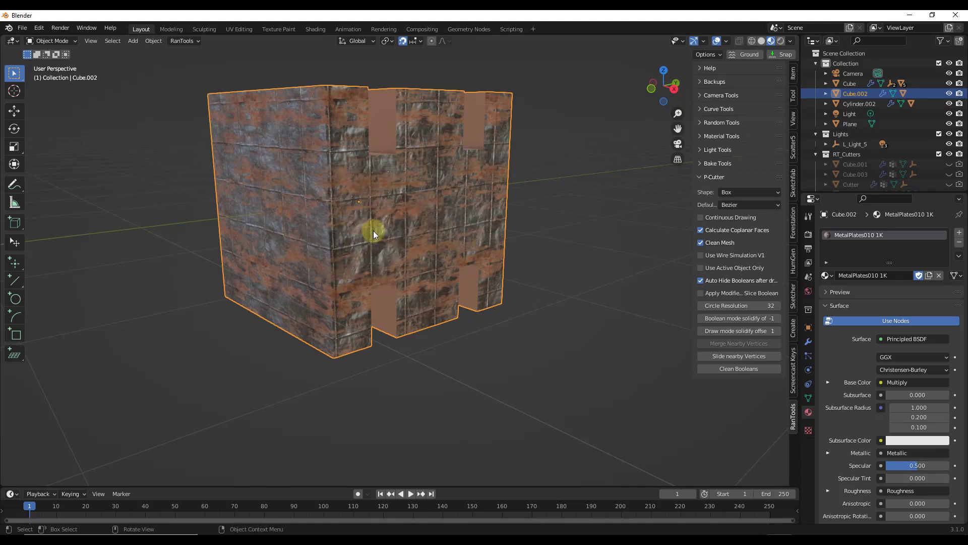
# Try an orange material on the cube from the list of scene materials
pyautogui.moveTo(395, 199); pyautogui.dragTo(396, 191, button='middle')
pyautogui.hotkey('shift', 'm')
pyautogui.click(379, 181)
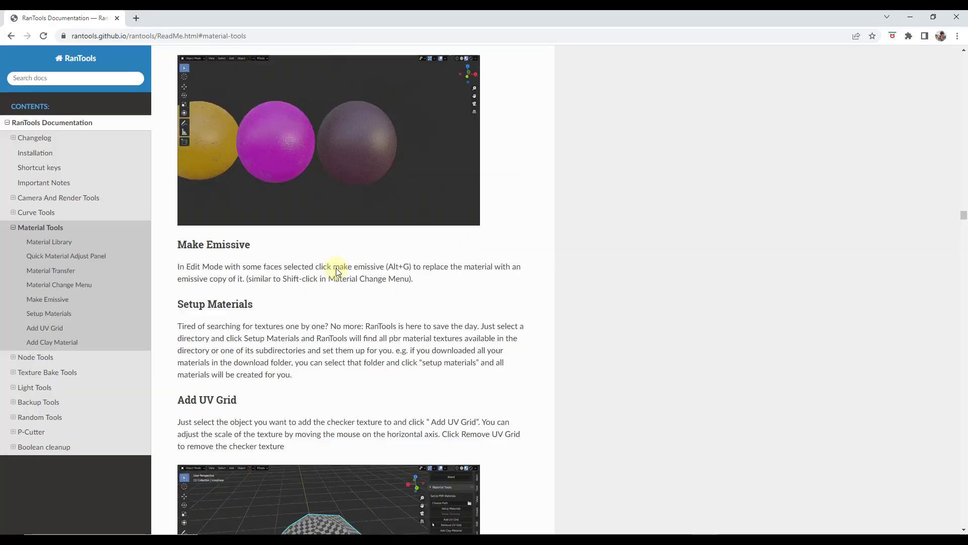
# Switch to the RanTools documentation in the browser and examine its Material Tools and Node Tools sections
pyautogui.scroll(7, 334, 271)
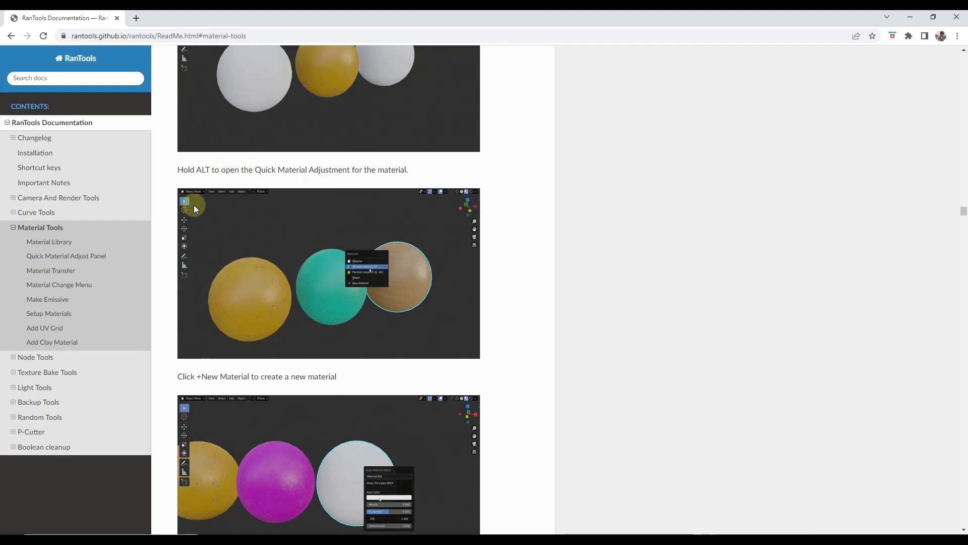
pyautogui.scroll(-1, 272, 313)
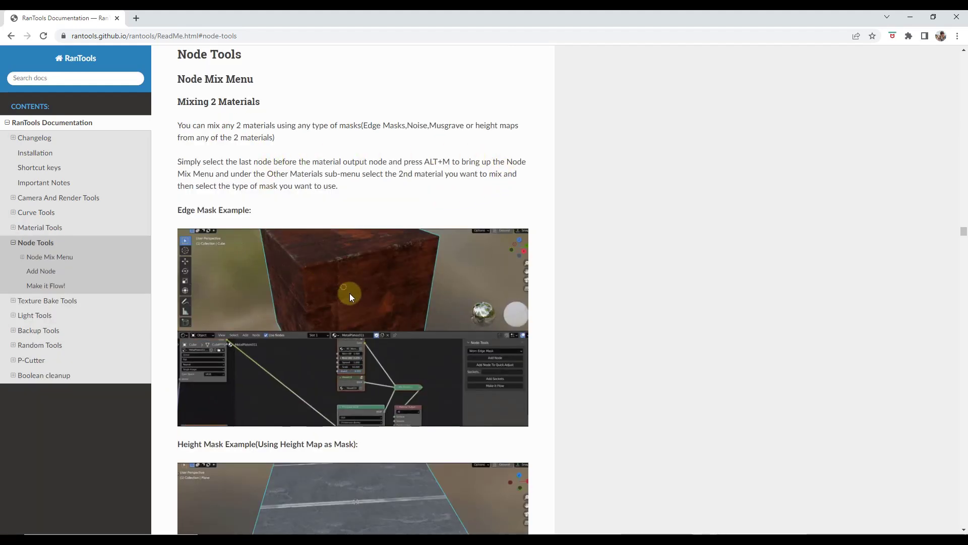
pyautogui.scroll(-1, 354, 293)
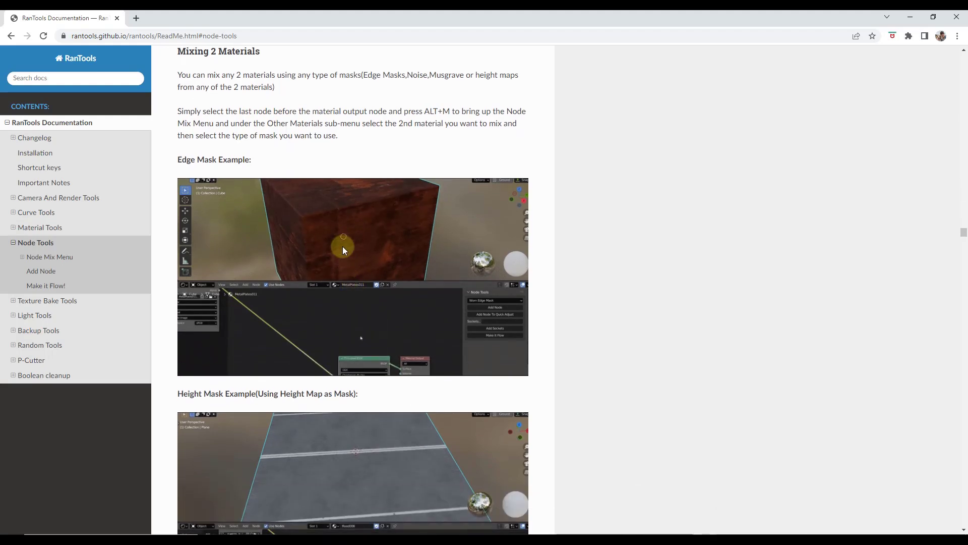
pyautogui.scroll(-13, 336, 230)
pyautogui.scroll(-6, 338, 233)
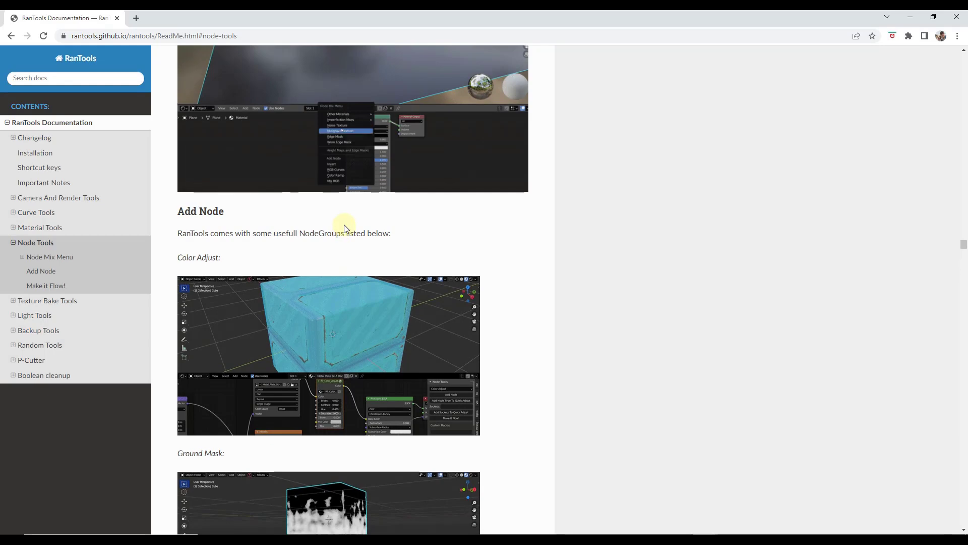
pyautogui.scroll(-5, 344, 230)
pyautogui.scroll(-9, 343, 230)
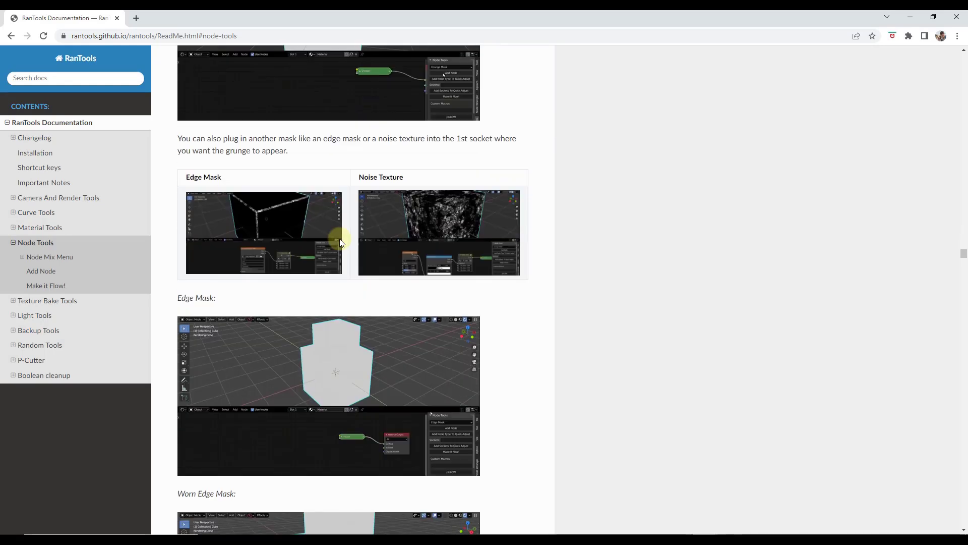
pyautogui.scroll(7, 346, 233)
pyautogui.scroll(6, 347, 232)
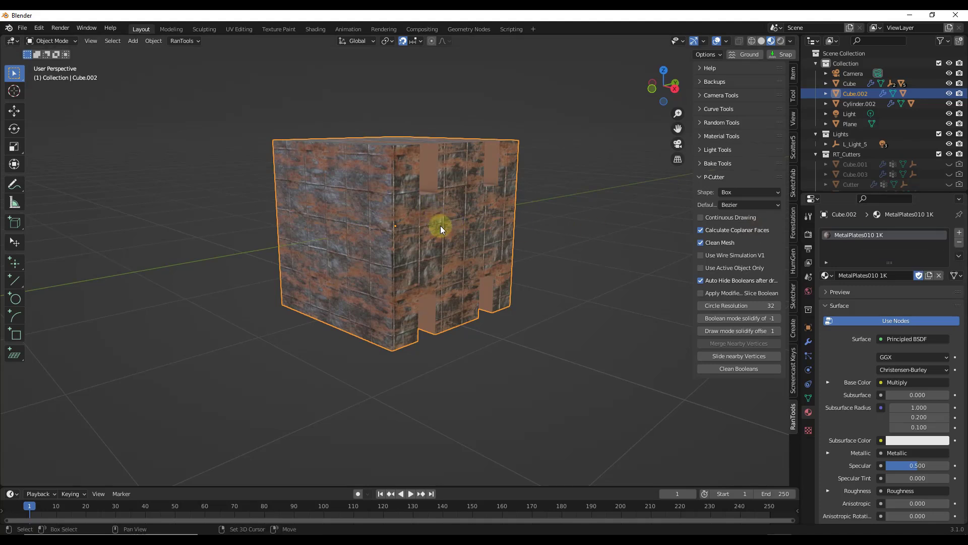
# Create a Bezier cable running from one side face of the metal-plated cube to the adjacent face
pyautogui.hotkey('ctrl', 'shift', 'b')
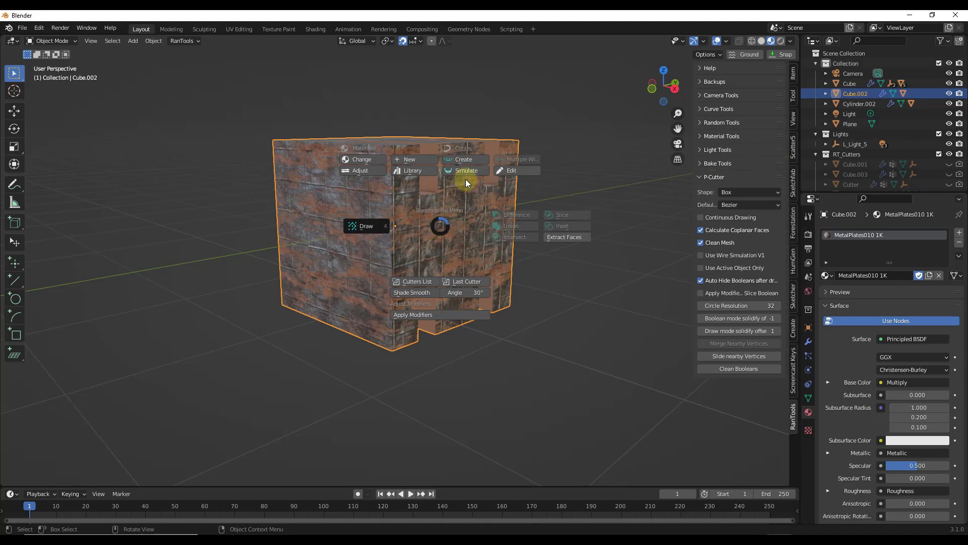
pyautogui.click(468, 159)
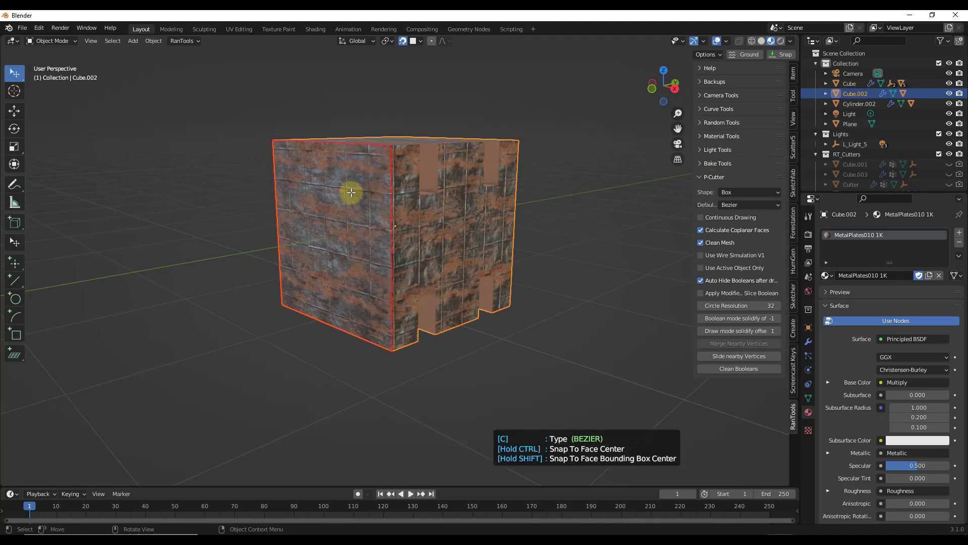
pyautogui.click(299, 175)
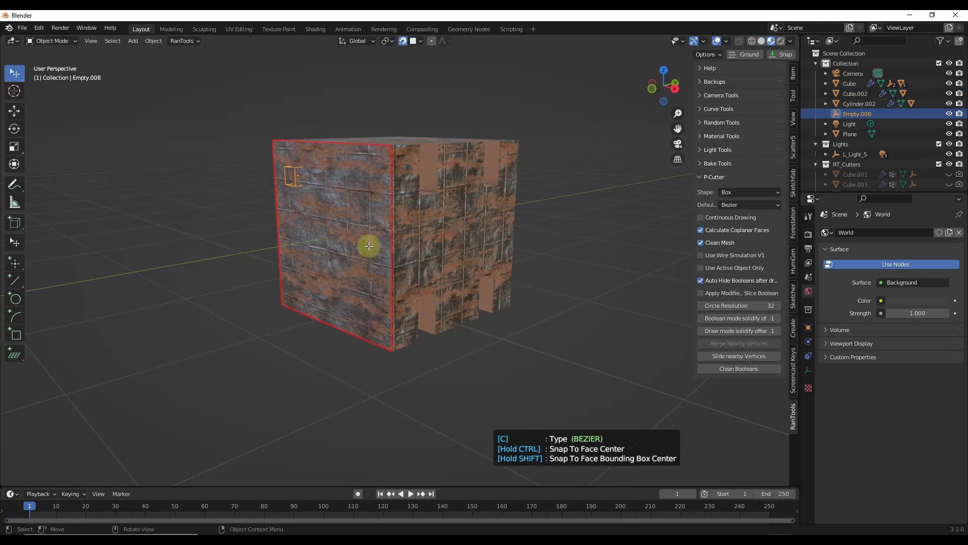
pyautogui.click(482, 223)
pyautogui.moveTo(469, 218); pyautogui.dragTo(444, 233, button='middle')
# Adjust the new cable's tension to about 1.46
pyautogui.press('t')
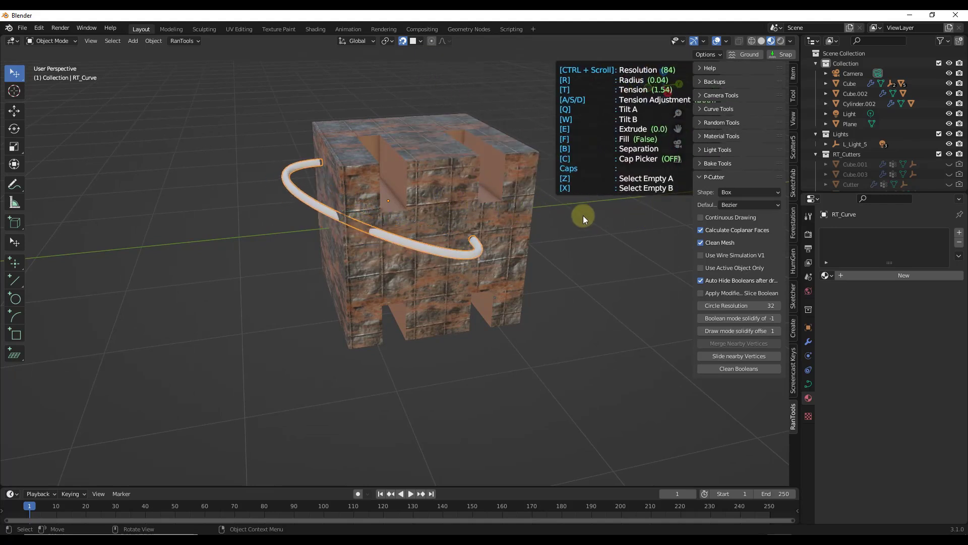
pyautogui.press('t')
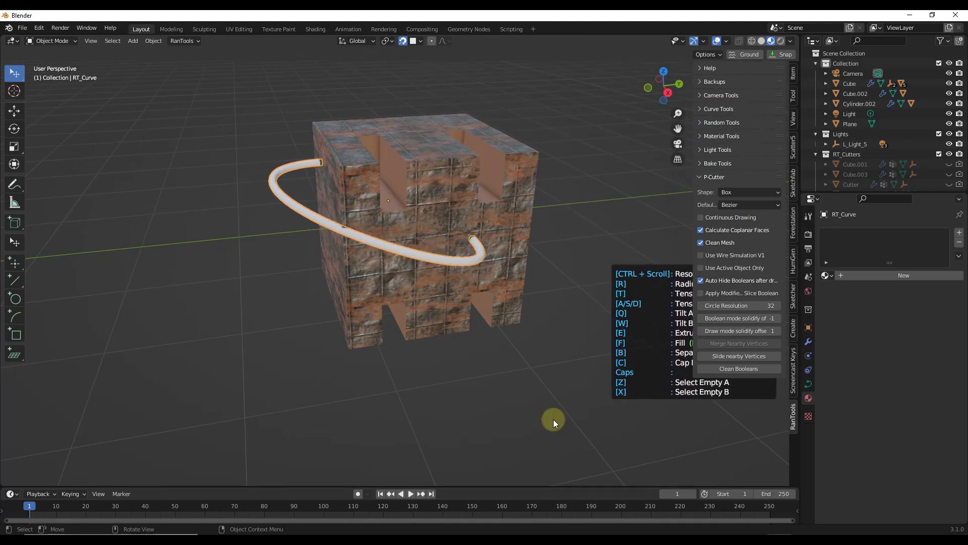
pyautogui.click(575, 401)
pyautogui.press('t')
# Edit the cable again to set radius 0.055 and tension about 2.19, and extrude its profile into a wider band
pyautogui.press('q')
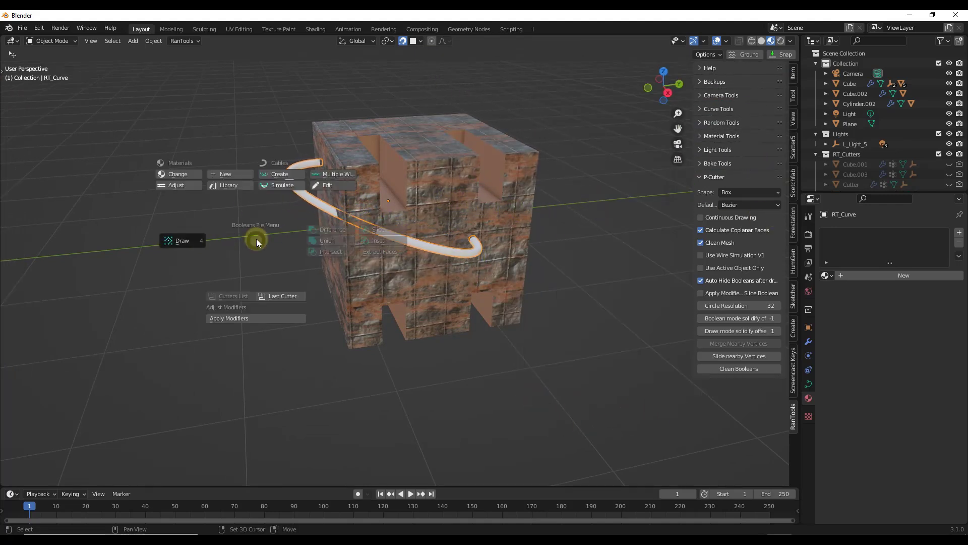
pyautogui.click(317, 187)
pyautogui.press('r')
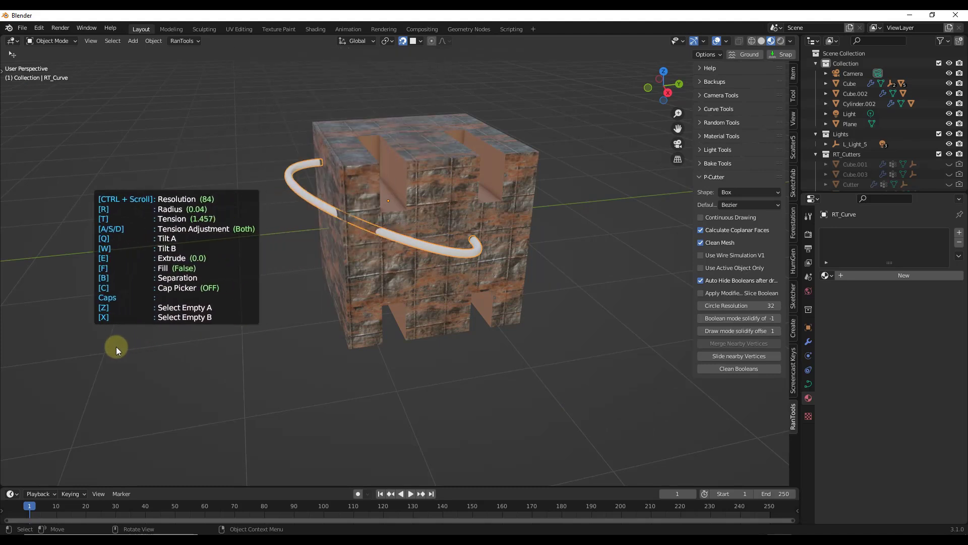
pyautogui.press('t')
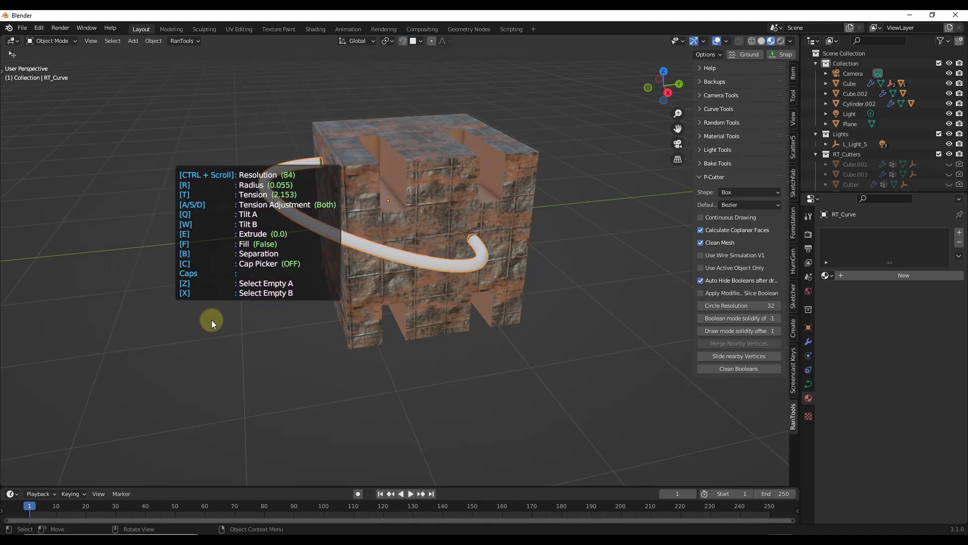
pyautogui.press('e')
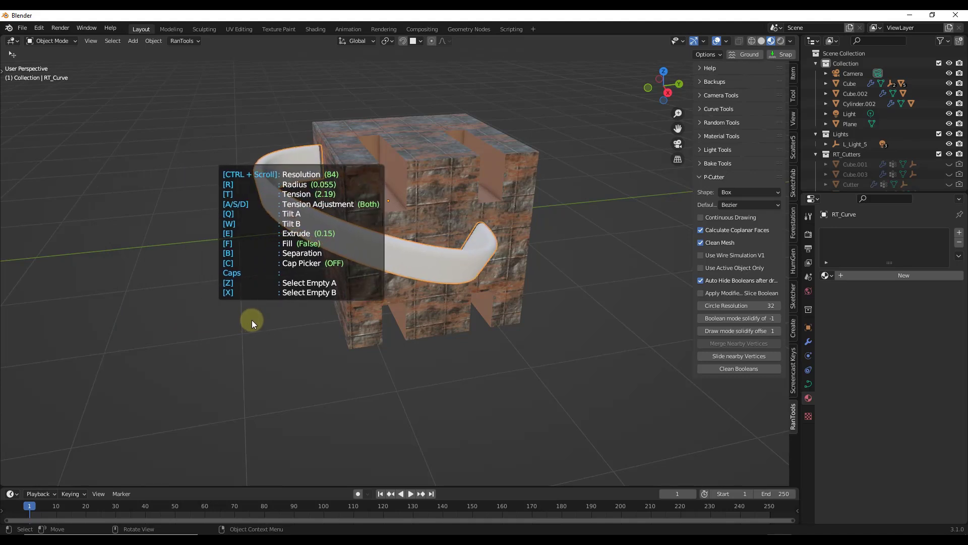
pyautogui.click(225, 320)
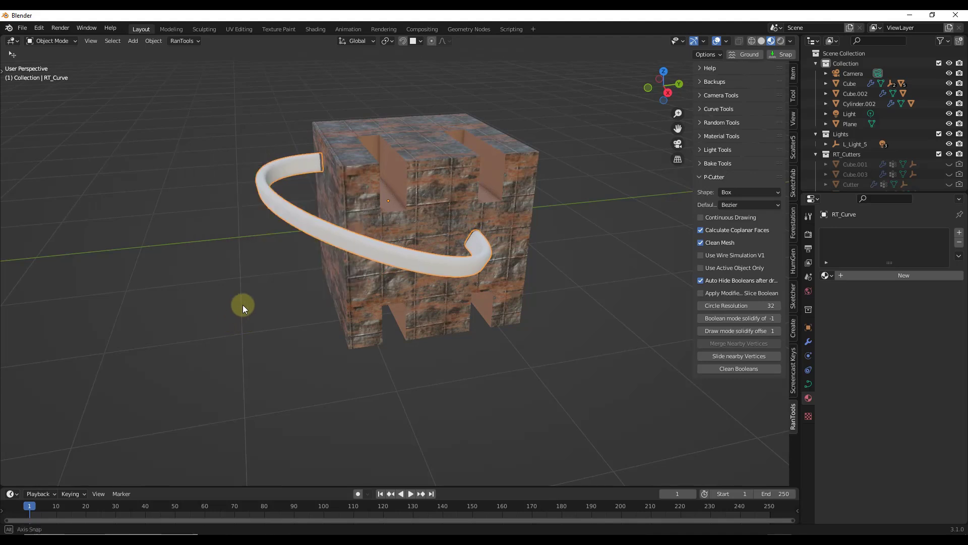
# Simulate the cable's drop with a stretch of 1.2 so it hangs in a long loop, and apply the simulation
pyautogui.moveTo(240, 307); pyautogui.dragTo(255, 294, button='middle')
pyautogui.hotkey('ctrl', 'shift', 'b')
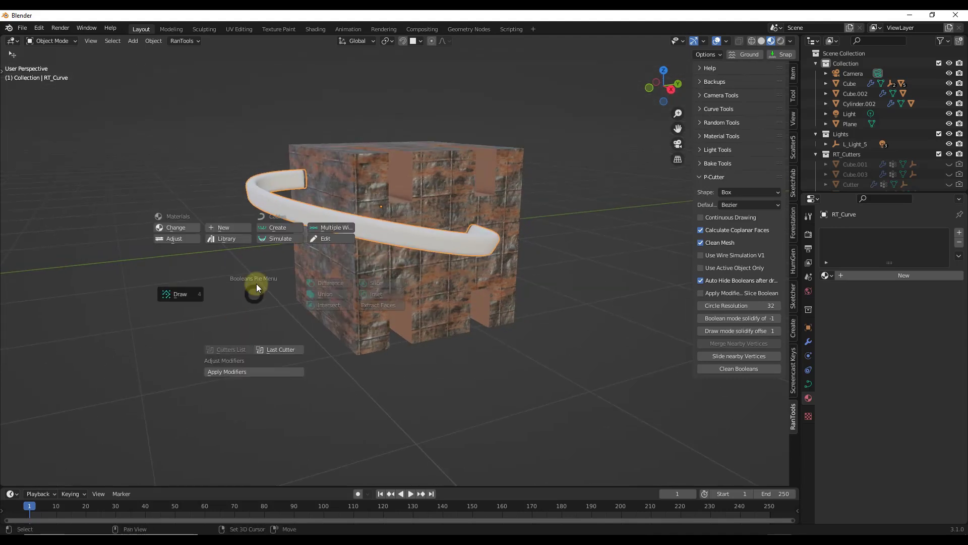
pyautogui.click(273, 240)
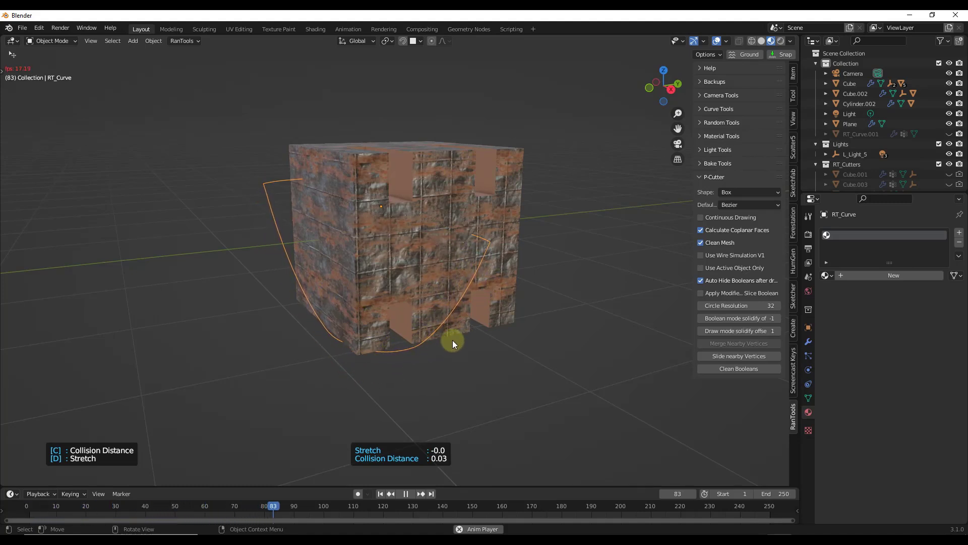
pyautogui.press('d')
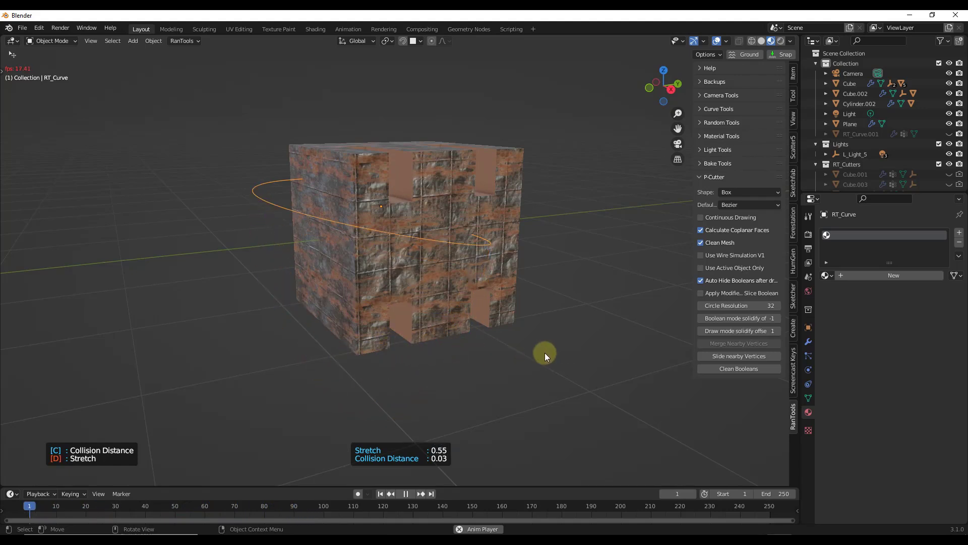
pyautogui.scroll(13, 499, 348)
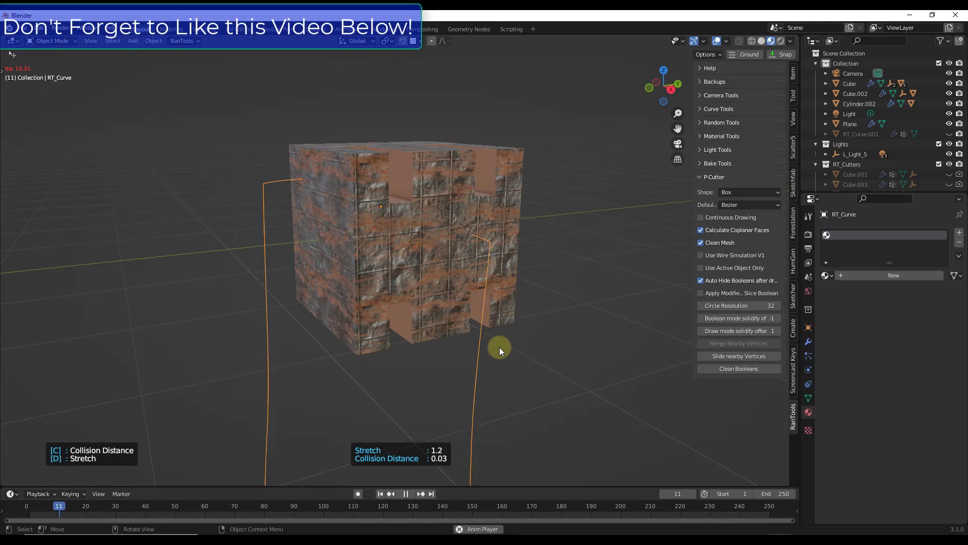
pyautogui.scroll(-1, 451, 285)
pyautogui.scroll(-3, 449, 284)
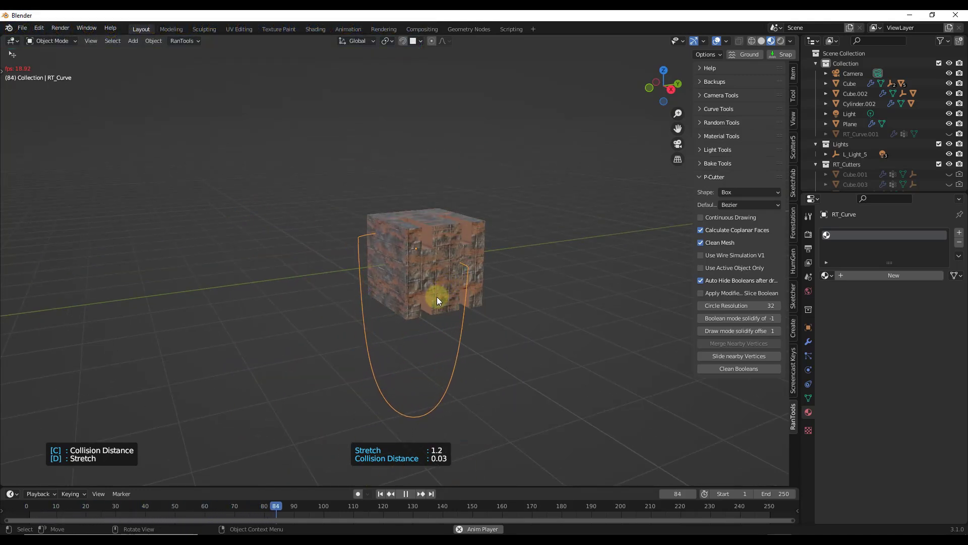
pyautogui.click(437, 296)
# Convert the hanging cable to multiple wires with a count of 4 and a strand radius of 0.015
pyautogui.moveTo(441, 305); pyautogui.dragTo(384, 245, button='middle')
pyautogui.scroll(5, 453, 302)
pyautogui.scroll(-5, 435, 295)
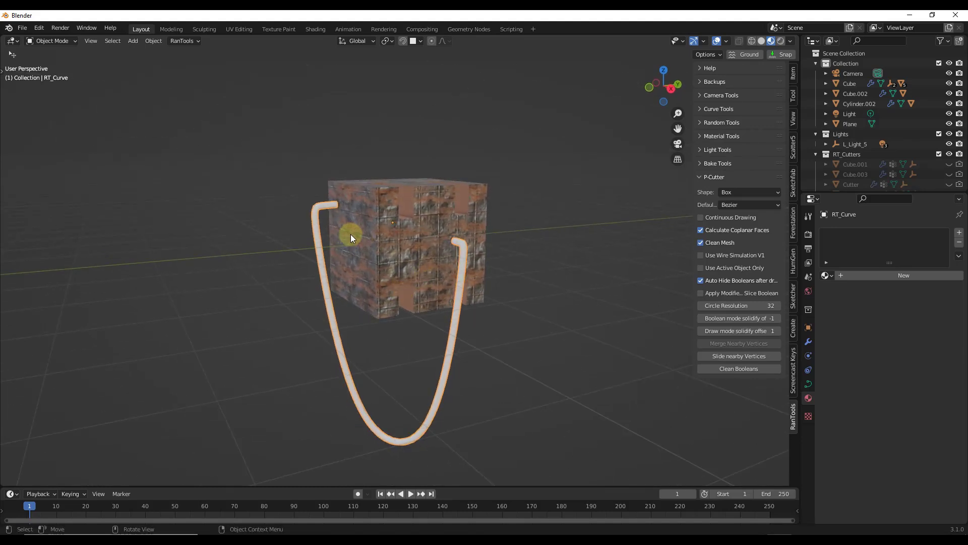
pyautogui.hotkey('shift', 'v')
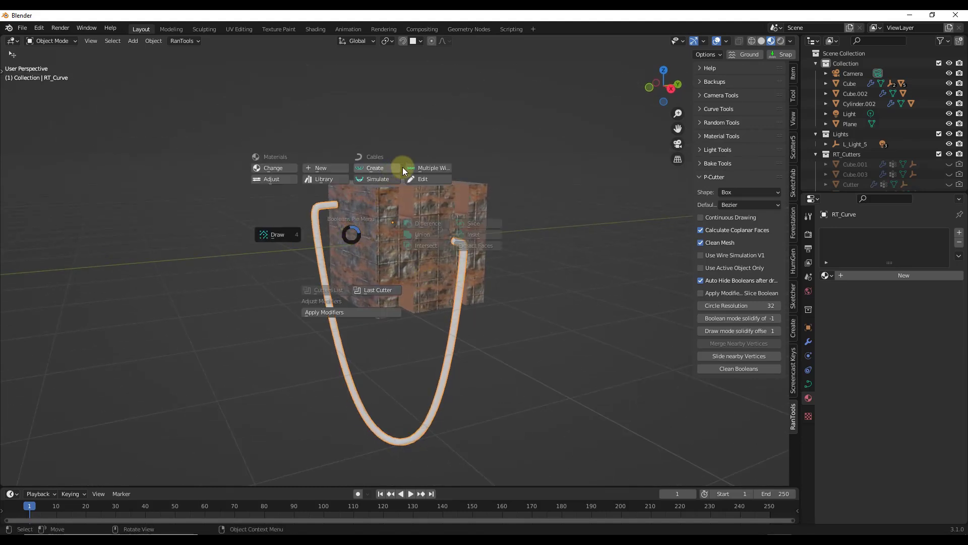
pyautogui.click(425, 169)
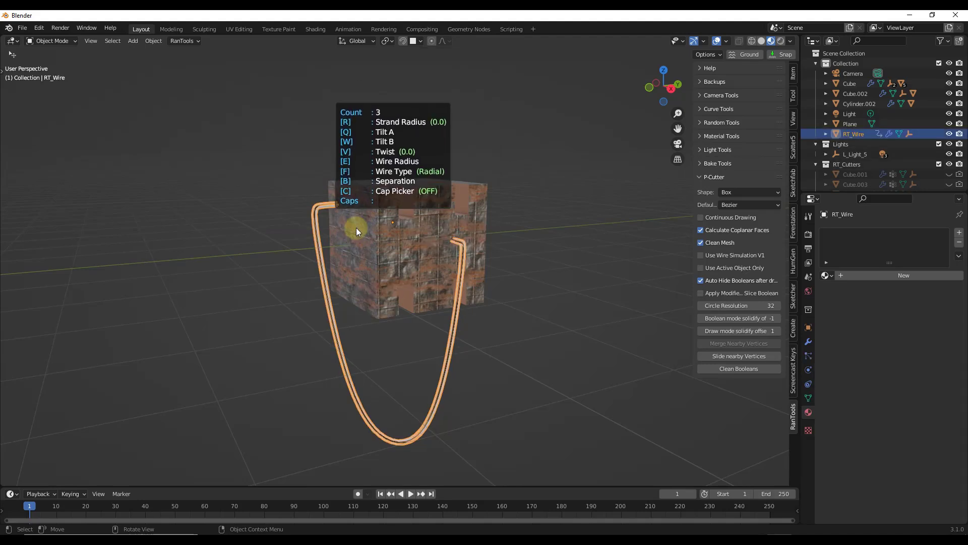
pyautogui.scroll(4, 392, 223)
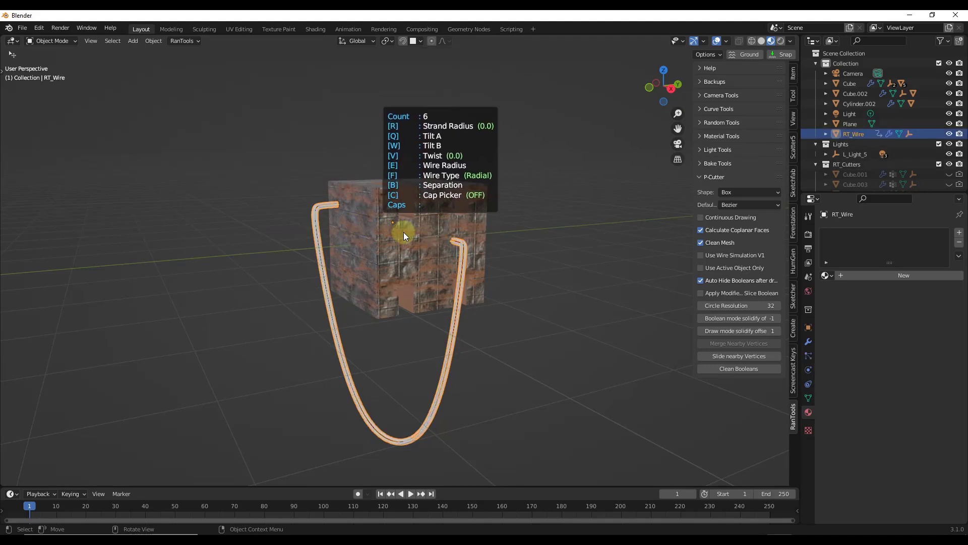
pyautogui.scroll(-3, 414, 237)
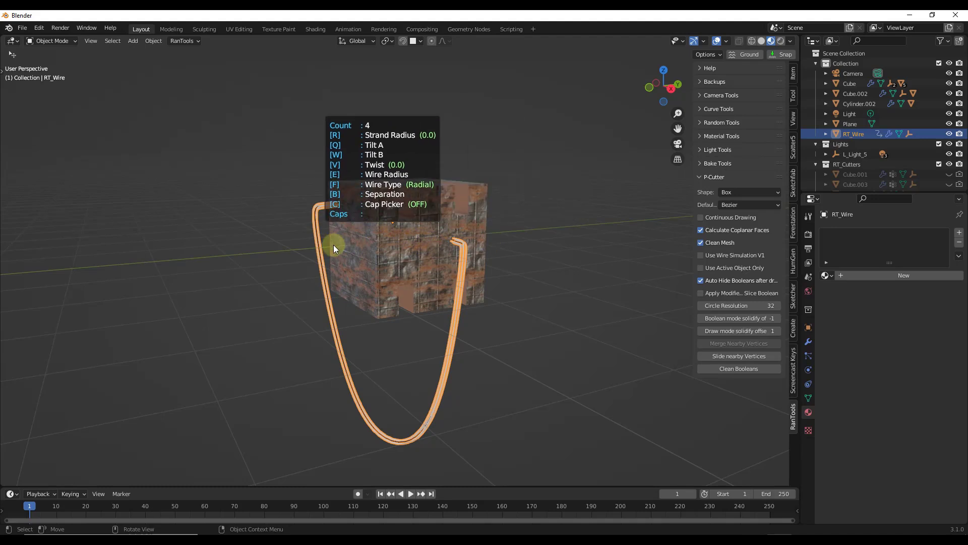
pyautogui.press('r')
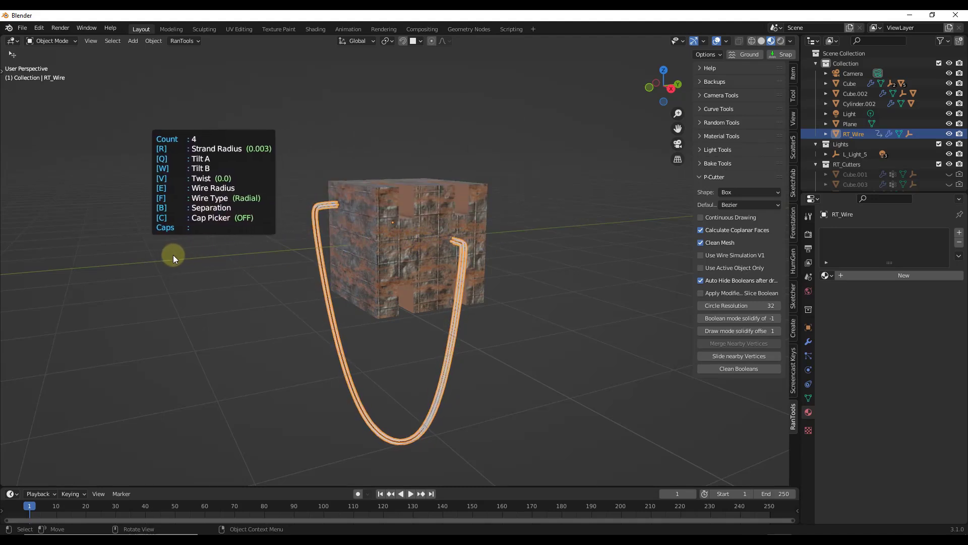
# Try twisting the wires, set the wire type to Parallel and reset the twist to 0
pyautogui.press('v')
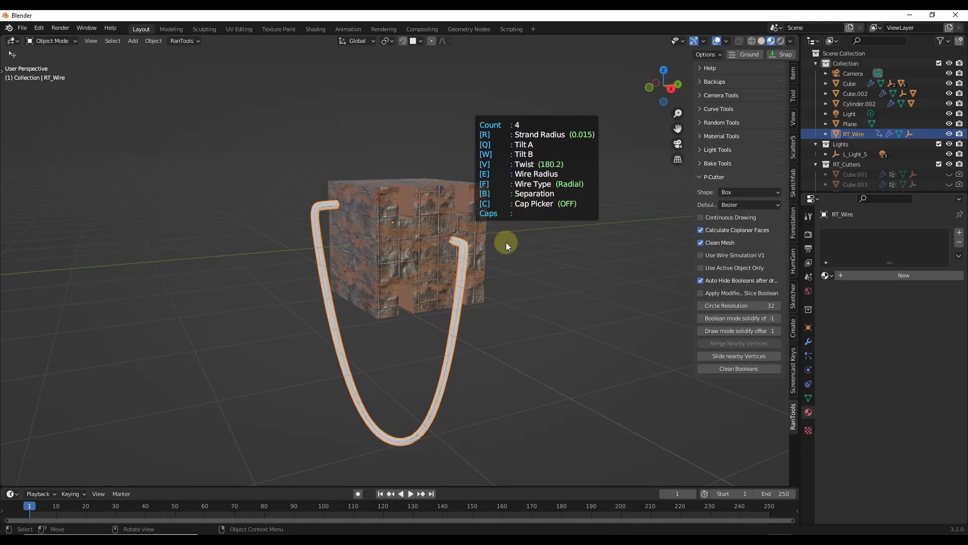
pyautogui.press('f')
pyautogui.press('v')
pyautogui.press('f')
pyautogui.press('f')
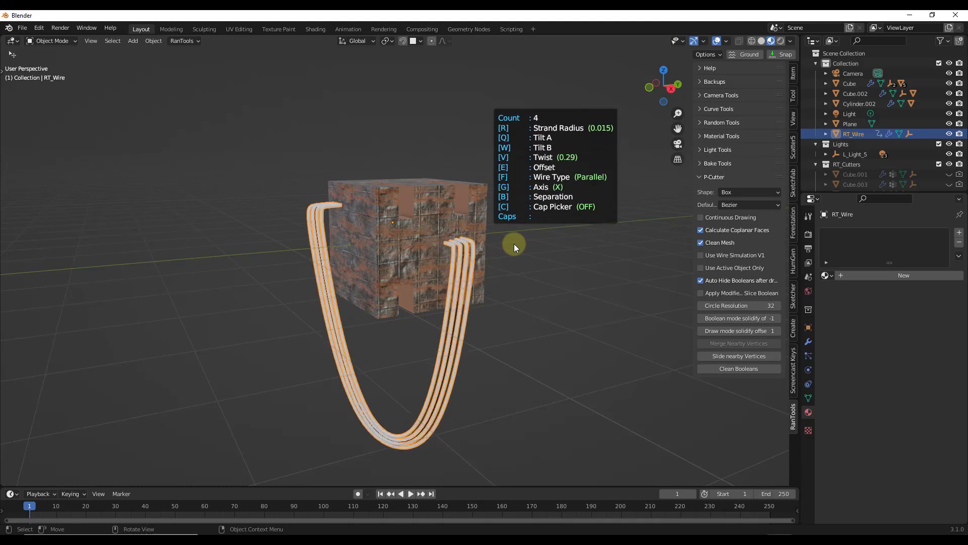
pyautogui.press('f')
pyautogui.press('f')
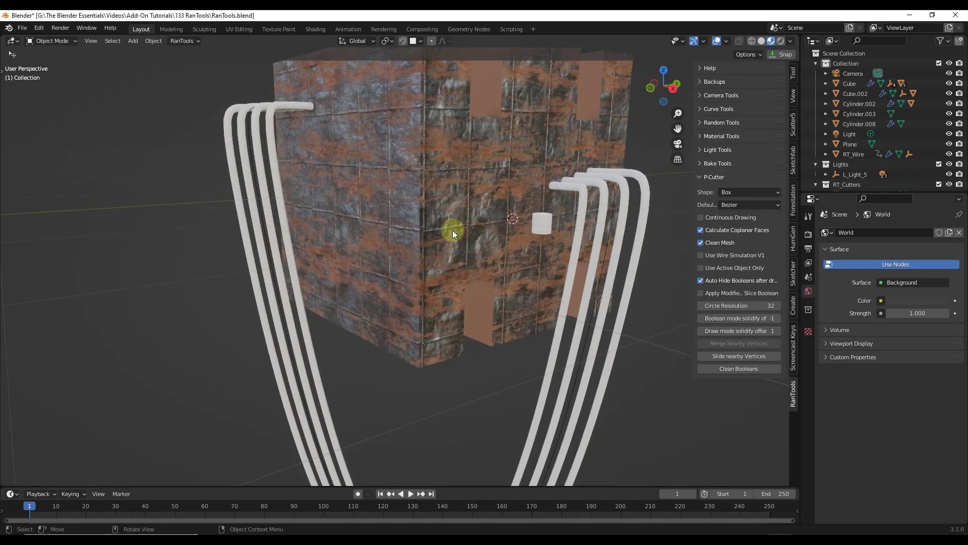
# Create a second cable around the cube's corner, connecting its two side faces beneath the hanging wires' ends
pyautogui.scroll(3, 453, 230)
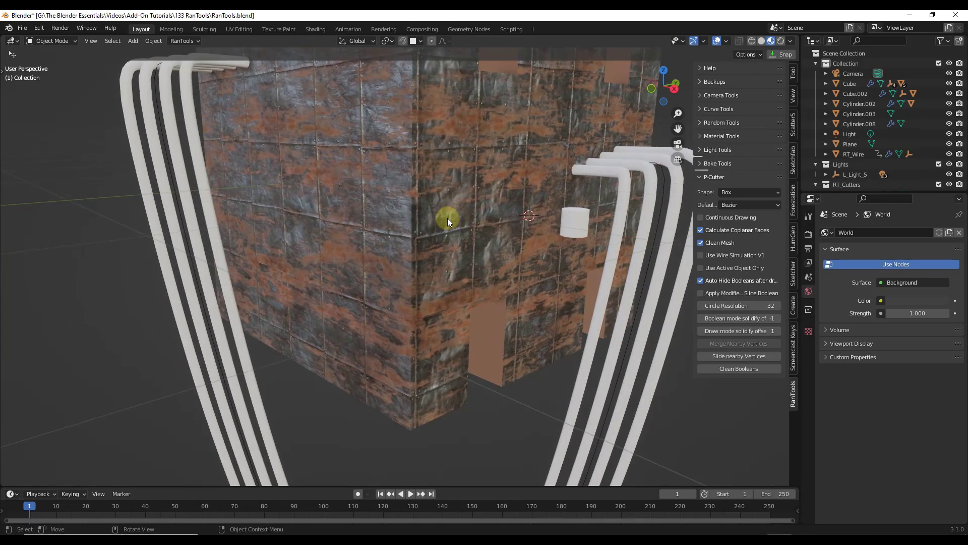
pyautogui.hotkey('shift', 'q')
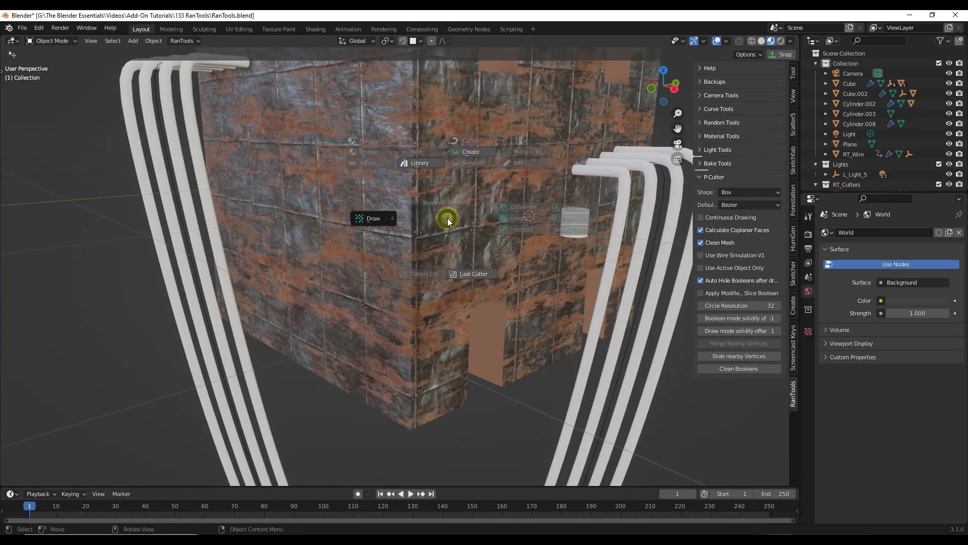
pyautogui.click(479, 157)
pyautogui.click(300, 183)
pyautogui.moveTo(505, 214); pyautogui.dragTo(564, 198)
pyautogui.moveTo(565, 198); pyautogui.dragTo(498, 225, button='middle')
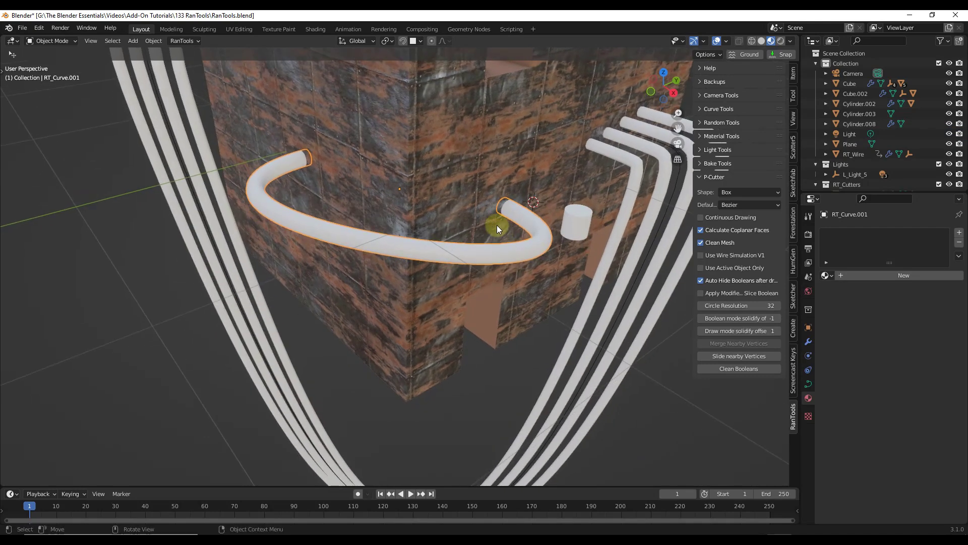
# Edit the second cable to use the small white cylinder as its end caps with a cap offset of about -0.06
pyautogui.hotkey('ctrl', 'shift', 'b')
pyautogui.click(559, 170)
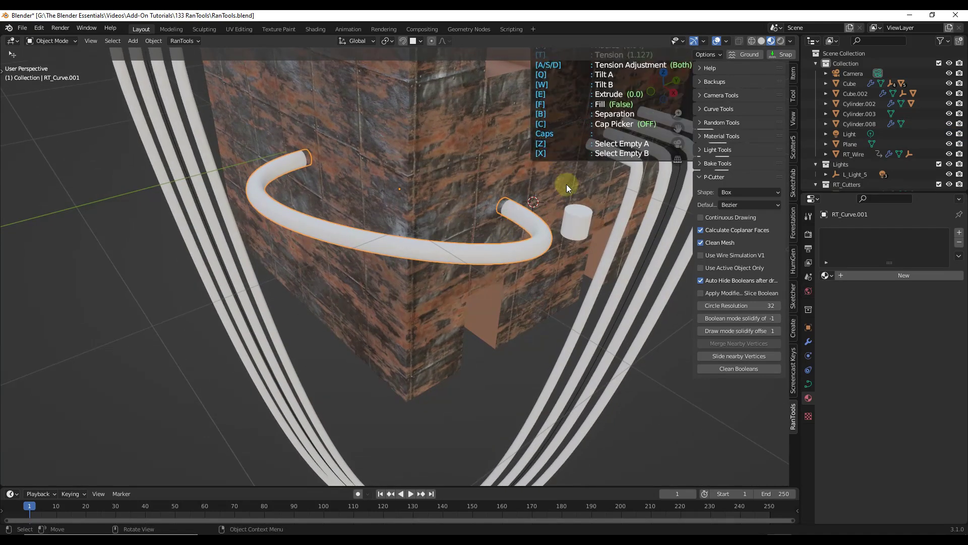
pyautogui.click(581, 224)
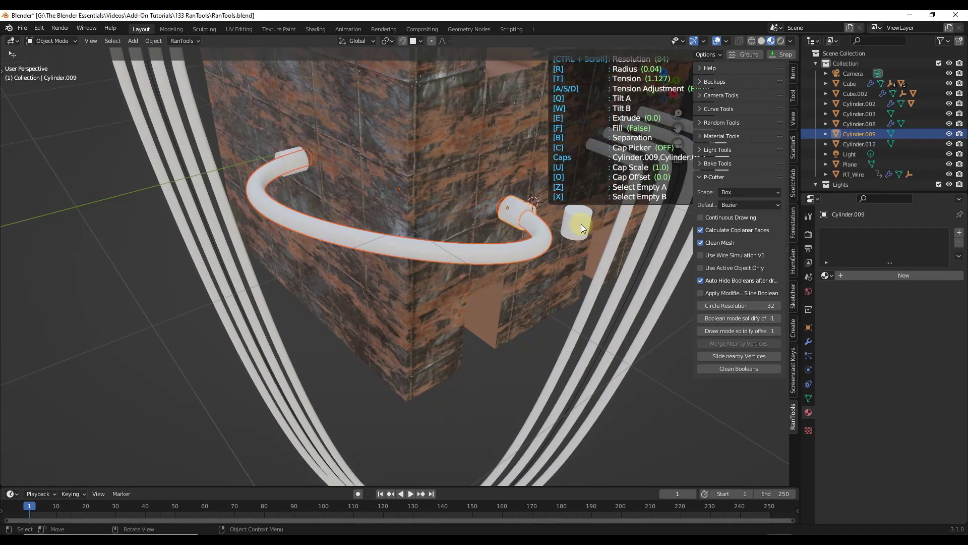
pyautogui.press('o')
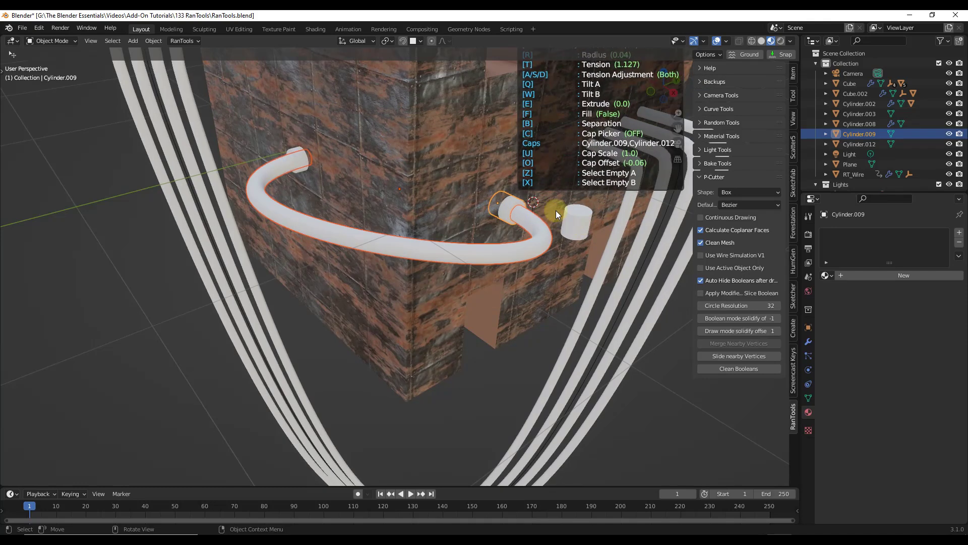
pyautogui.click(561, 208)
pyautogui.moveTo(560, 208); pyautogui.dragTo(582, 187, button='middle')
pyautogui.scroll(3, 582, 187)
pyautogui.scroll(2, 561, 221)
pyautogui.moveTo(555, 230)
pyautogui.mouseDown(button='middle')
pyautogui.moveTo(533, 220)
pyautogui.moveTo(518, 250)
pyautogui.mouseUp(button='middle')
pyautogui.scroll(-5, 477, 228)
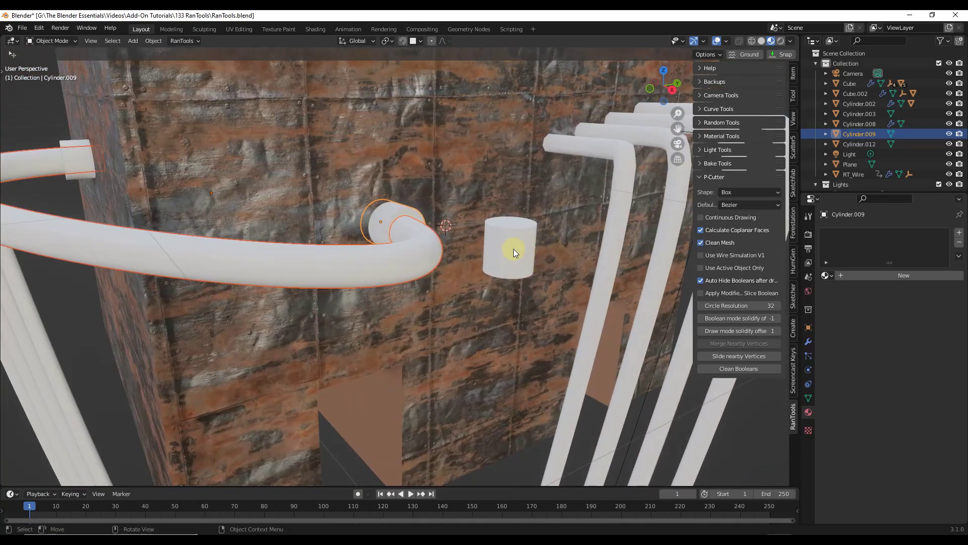
pyautogui.moveTo(419, 237); pyautogui.dragTo(421, 253, button='middle')
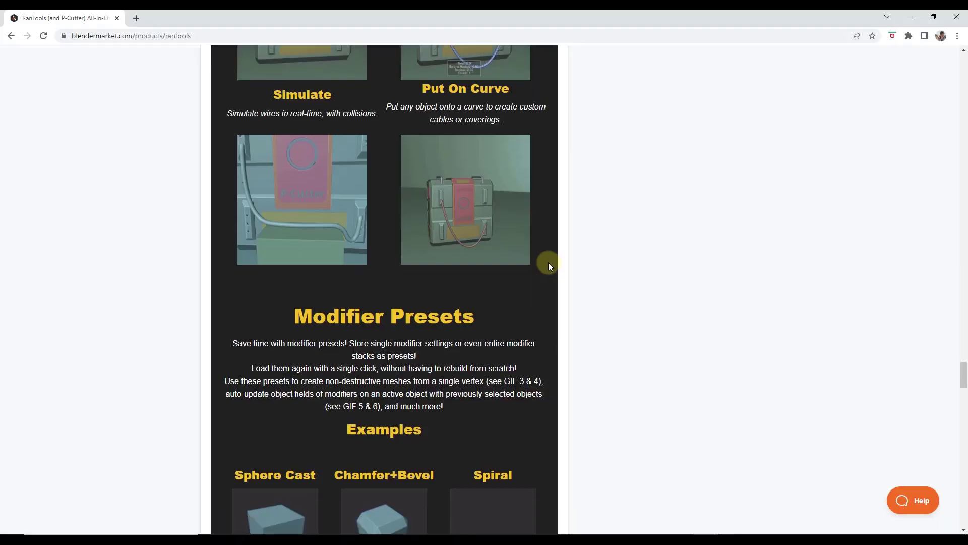
pyautogui.scroll(-1, 548, 263)
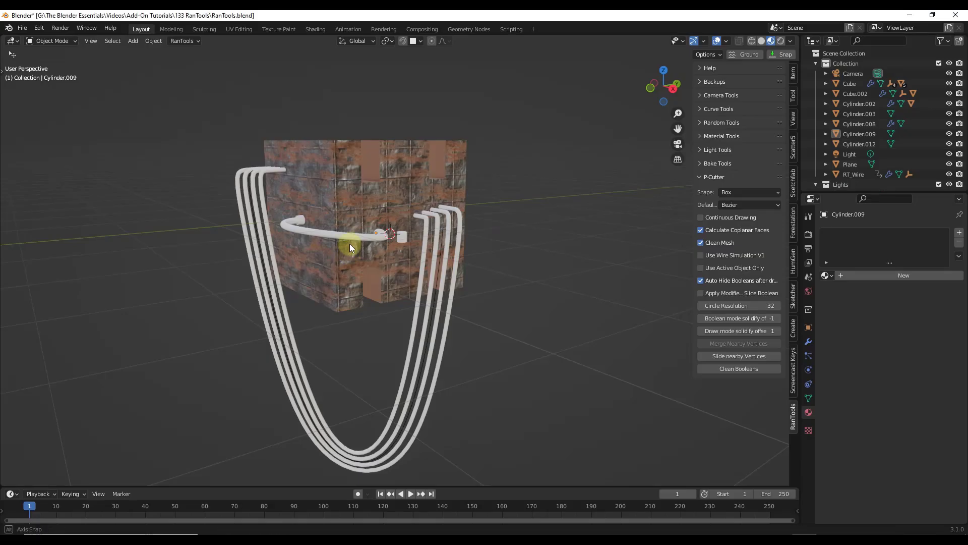
# Load the Photo Studio 01 HDRI from the Studio category of the RanTools HDRI Library as a 2k EXR
pyautogui.moveTo(349, 244); pyautogui.dragTo(479, 189, button='middle')
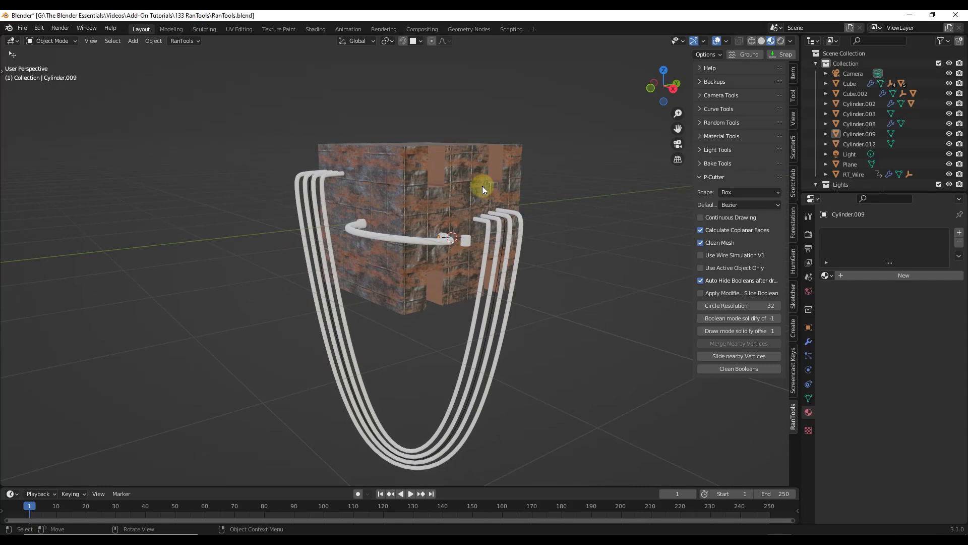
pyautogui.hotkey('alt', 'h')
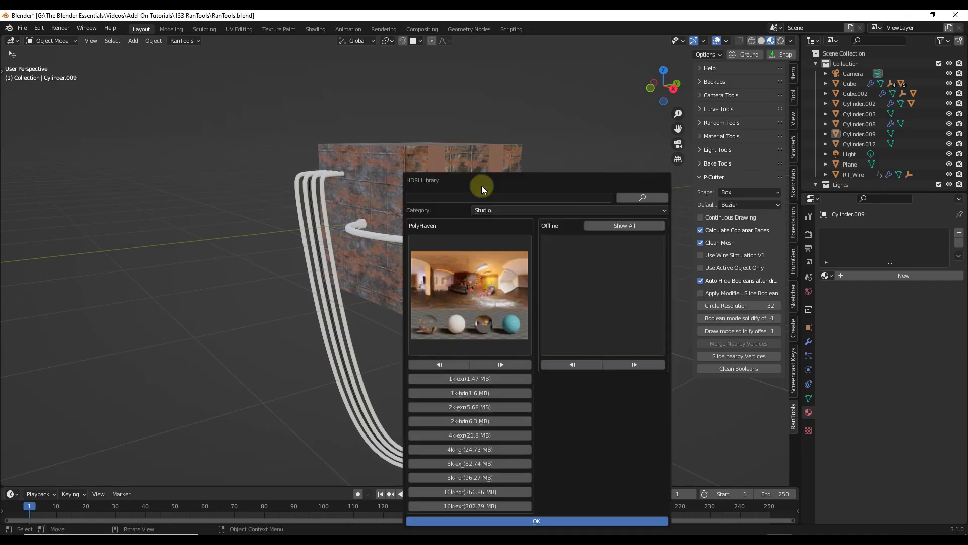
pyautogui.click(520, 210)
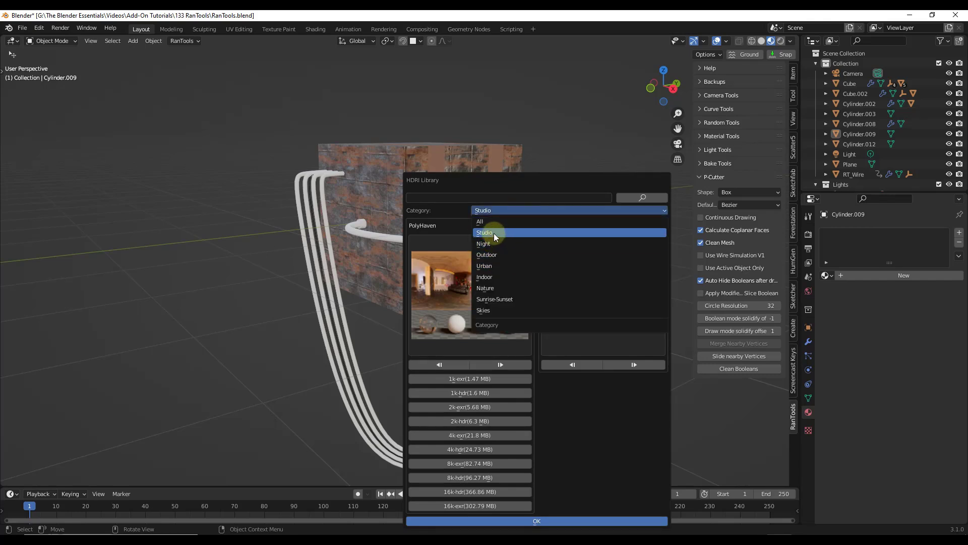
pyautogui.click(451, 198)
pyautogui.click(448, 273)
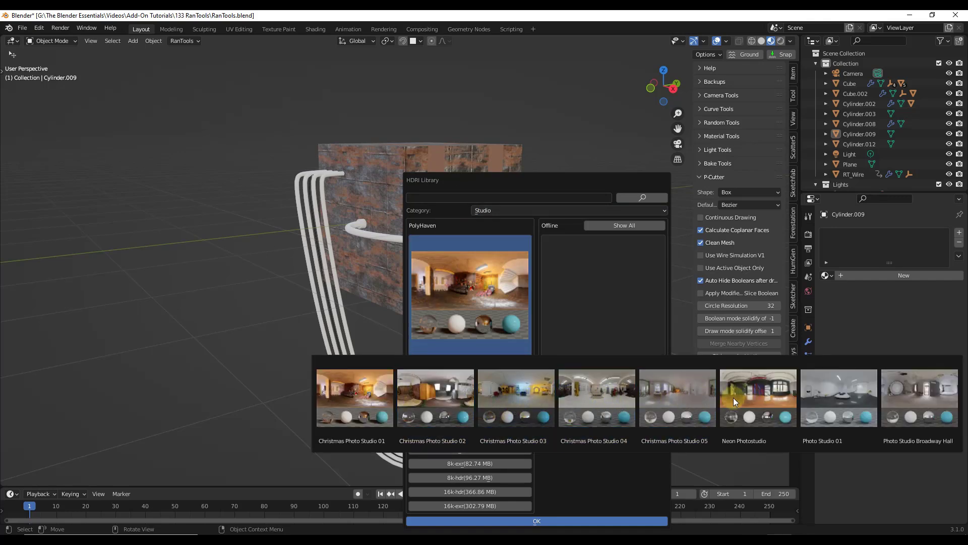
pyautogui.click(848, 392)
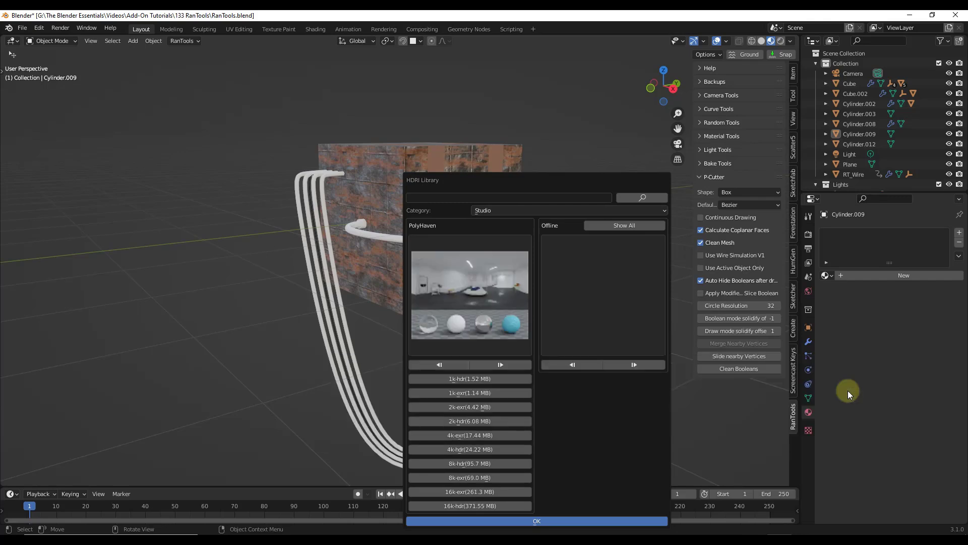
pyautogui.click(479, 408)
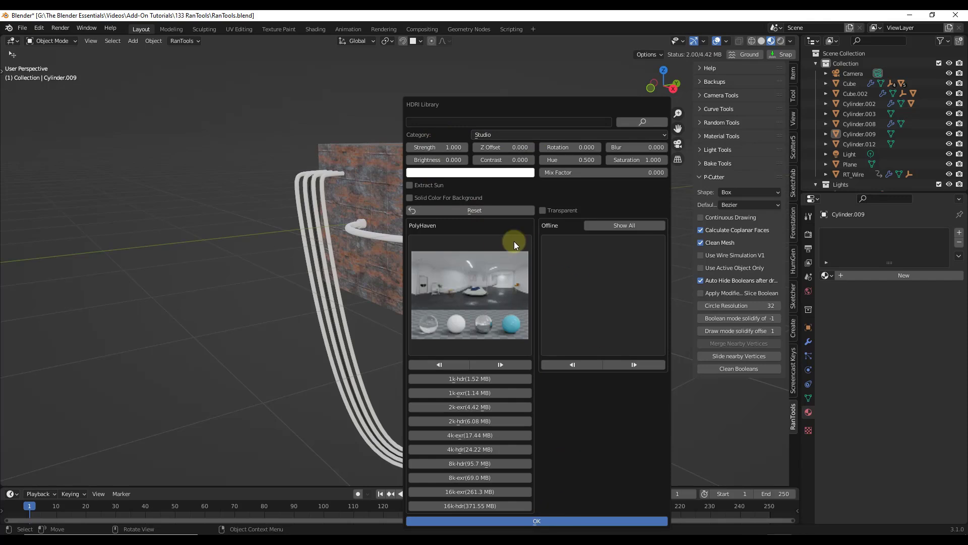
pyautogui.click(545, 521)
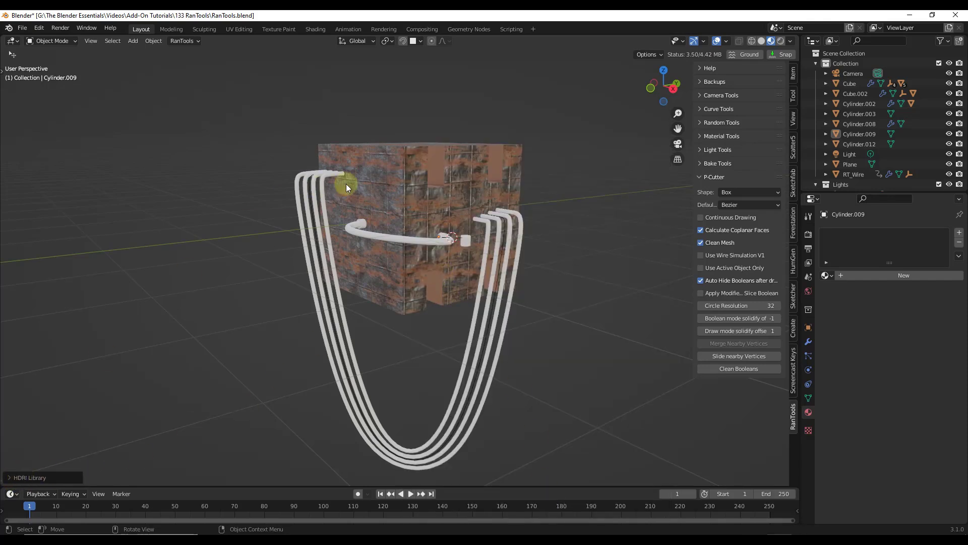
# Display the cube and cables in rendered viewport shading and examine them under the studio HDRI lighting
pyautogui.click(781, 42)
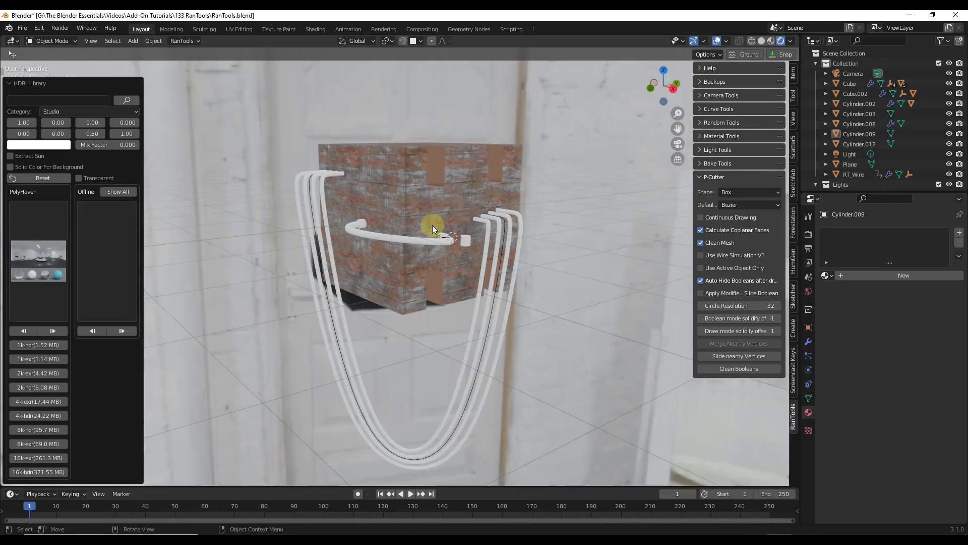
pyautogui.moveTo(432, 225)
pyautogui.mouseDown(button='middle')
pyautogui.moveTo(421, 211)
pyautogui.moveTo(538, 211)
pyautogui.moveTo(425, 214)
pyautogui.mouseUp(button='middle')
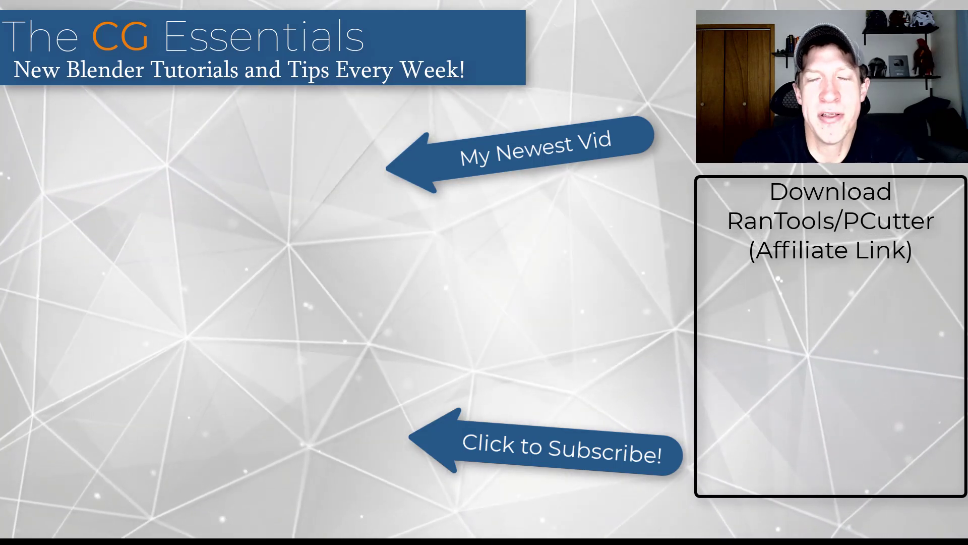